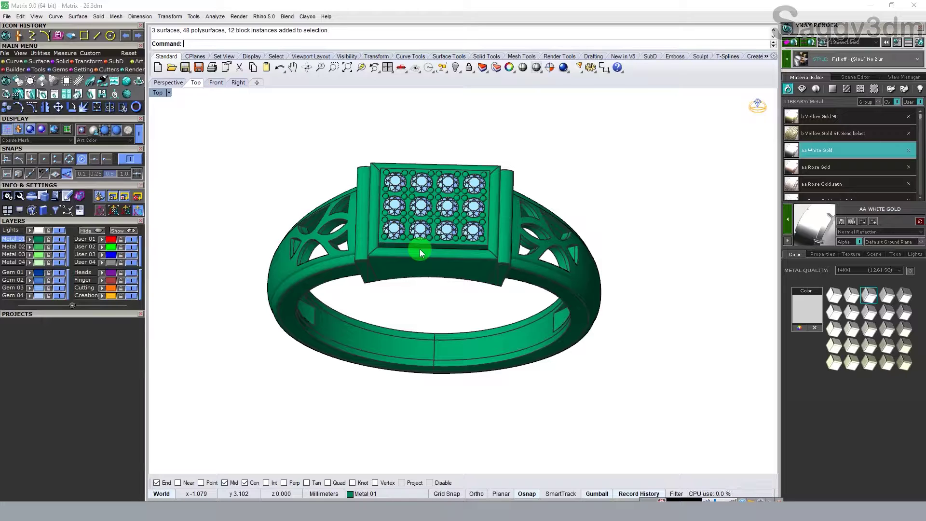
- Orbit and zoom around the finished ring to inspect its head and inner band from several angles
mouse_move(520, 301)
right_mouse_down()
mouse_move(490, 231)
mouse_move(533, 227)
right_mouse_up()
scroll(480, 249, "down", 3)
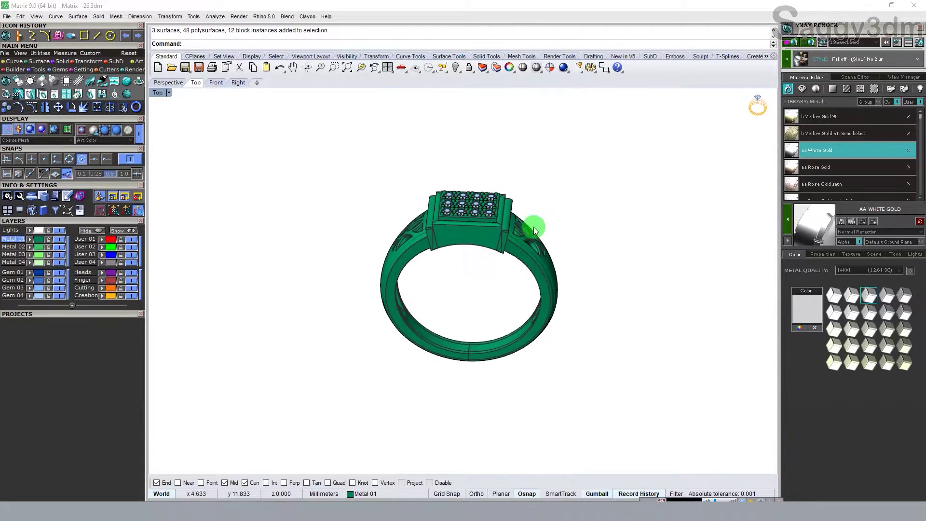
scroll(513, 241, "up", 4)
scroll(405, 250, "down", 5)
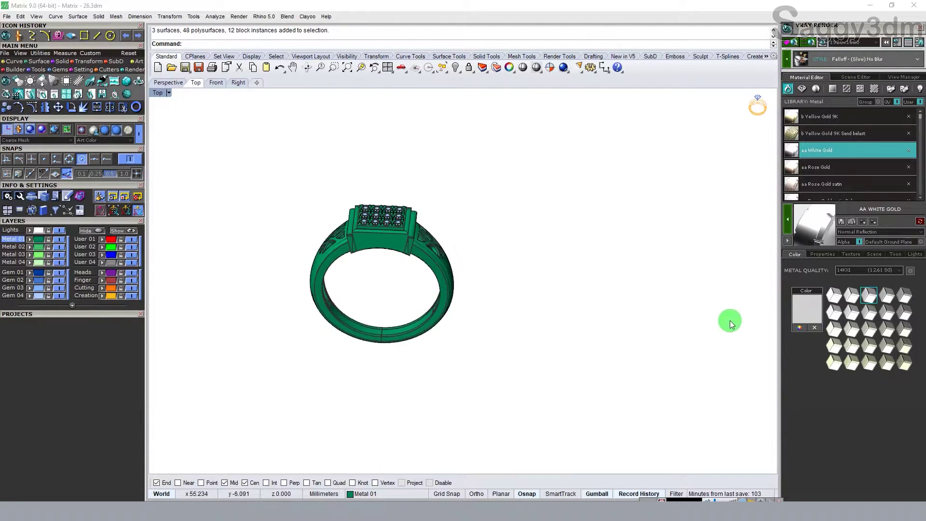
mouse_move(461, 335)
right_mouse_down()
mouse_move(446, 268)
mouse_move(382, 245)
mouse_move(390, 206)
mouse_move(423, 259)
mouse_move(481, 291)
right_mouse_up()
scroll(490, 215, "up", 3)
scroll(490, 215, "down", 3)
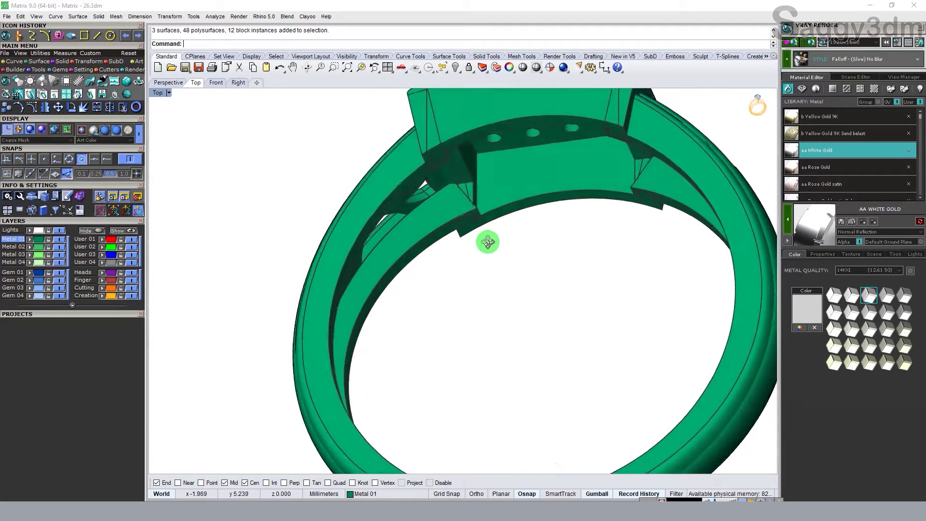
scroll(487, 240, "down", 3)
mouse_move(501, 250)
right_mouse_down()
mouse_move(585, 233)
mouse_move(629, 264)
mouse_move(605, 314)
mouse_move(544, 377)
mouse_move(513, 358)
mouse_move(434, 347)
mouse_move(393, 378)
mouse_move(479, 305)
mouse_move(597, 300)
mouse_move(603, 250)
mouse_move(608, 380)
right_mouse_up()
mouse_move(598, 256)
right_mouse_down()
mouse_move(496, 207)
mouse_move(481, 165)
mouse_move(496, 231)
mouse_move(564, 254)
mouse_move(632, 352)
mouse_move(470, 242)
mouse_move(496, 237)
mouse_move(506, 296)
mouse_move(440, 222)
right_mouse_up()
scroll(480, 284, "up", 2)
scroll(479, 284, "down", 2)
scroll(443, 239, "down", 2)
scroll(425, 177, "up", 2)
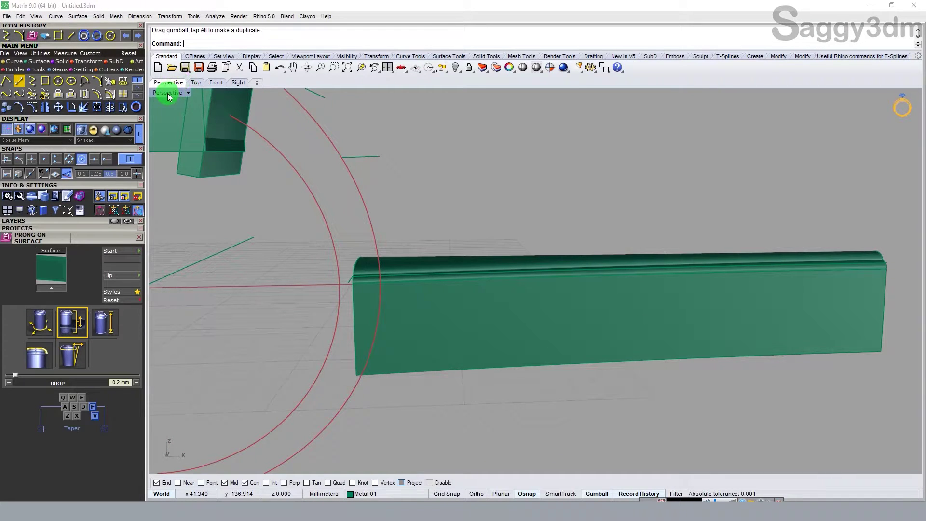
- In the maximized Front view, assign the straight shank bar to layer Metal 04
double_click(164, 92)
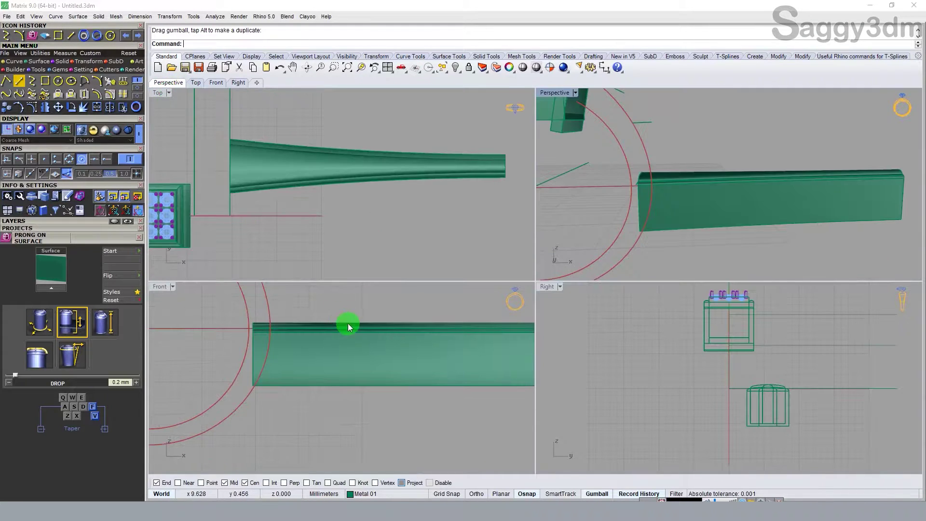
double_click(160, 286)
scroll(327, 384, "down", 2)
scroll(434, 378, "down", 2)
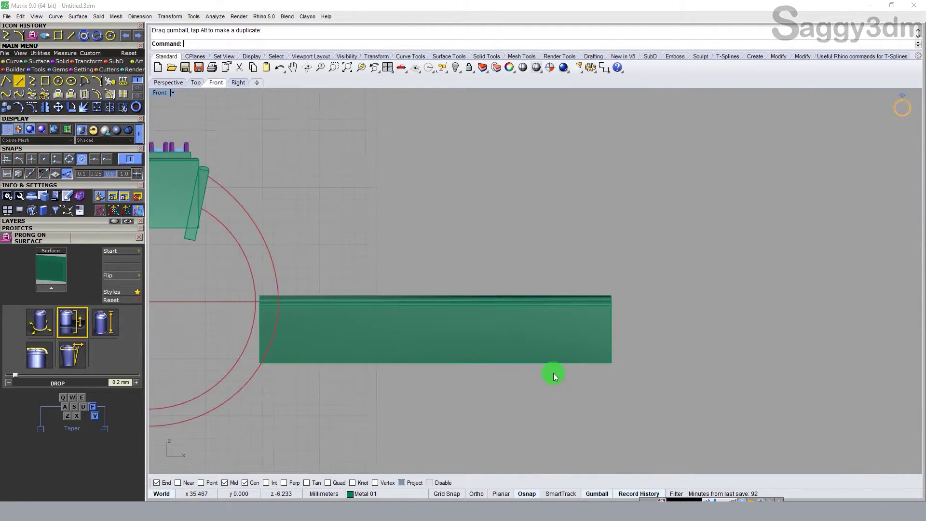
scroll(553, 372, "up", 2)
left_click(573, 347)
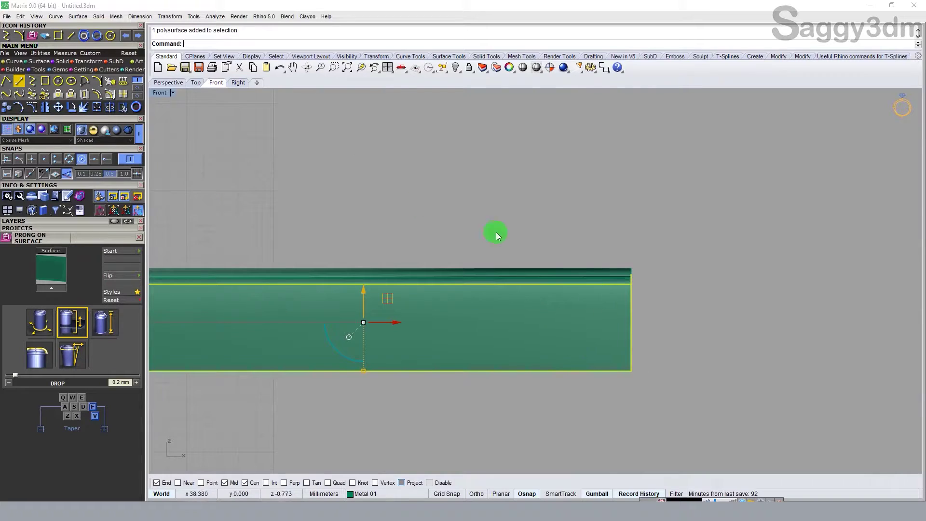
left_click(499, 68)
double_click(503, 274)
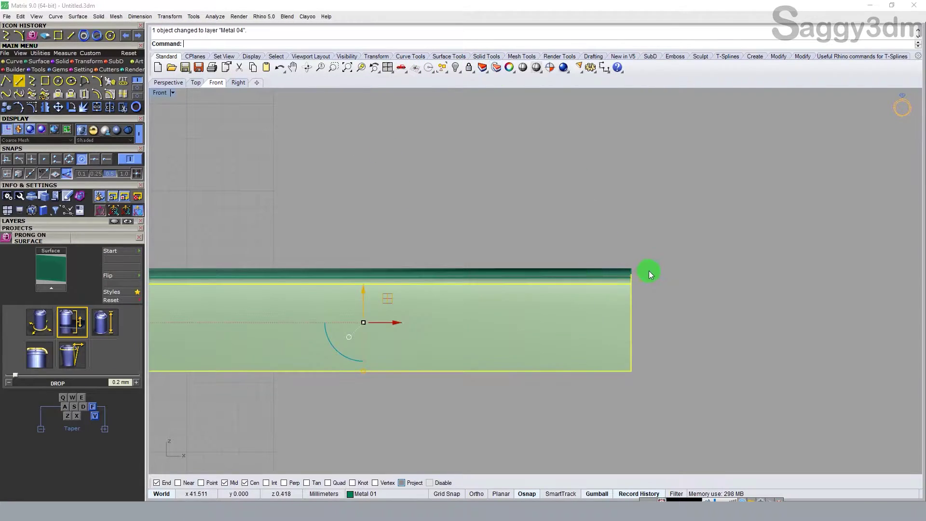
scroll(649, 271, "down", 2)
scroll(386, 287, "up", 2)
left_click(445, 260)
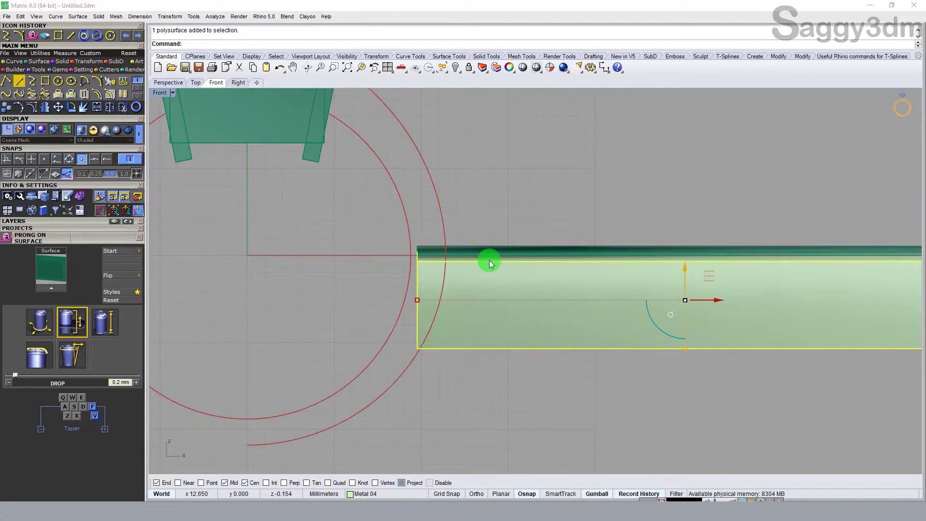
right_click_drag(815, 257, 603, 271)
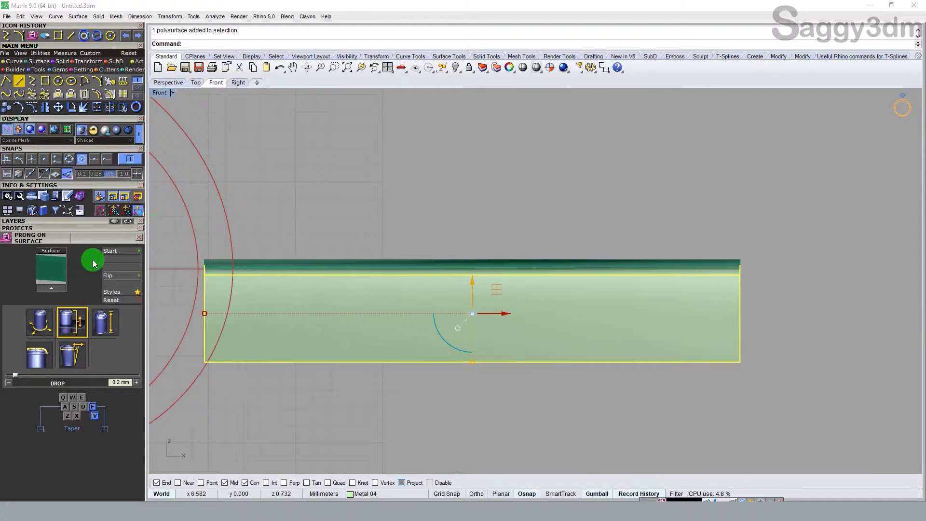
- Shear the shank bar from its top-left corner so it slopes upward along its length
type("Shear")
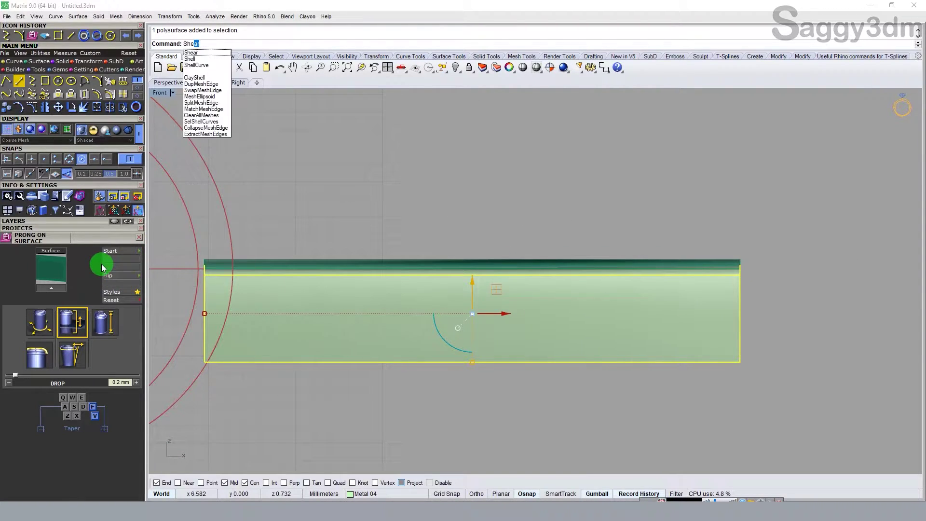
key("Return")
scroll(198, 268, "up", 5)
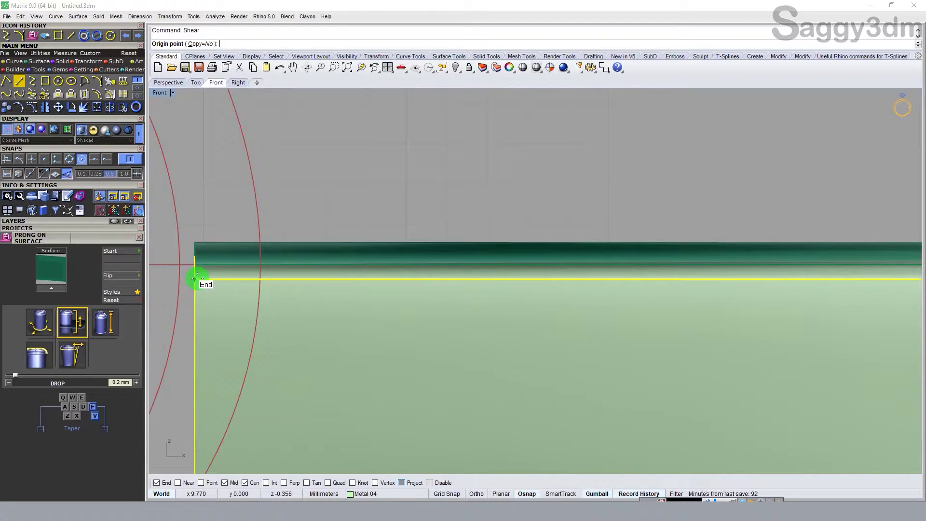
left_click(195, 278)
scroll(194, 278, "down", 3)
scroll(234, 322, "down", 2)
scroll(713, 289, "up", 2)
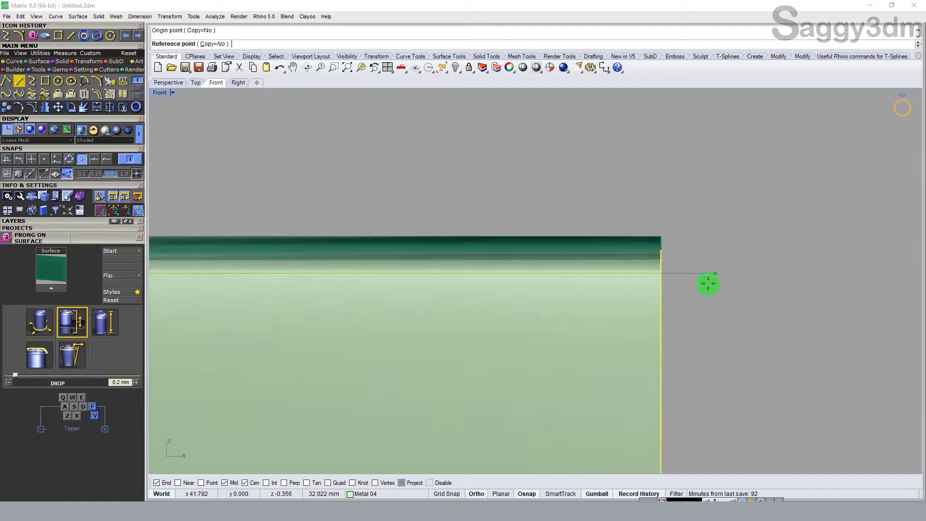
scroll(704, 282, "up", 1)
key("F8")
left_click(707, 275)
key("F8")
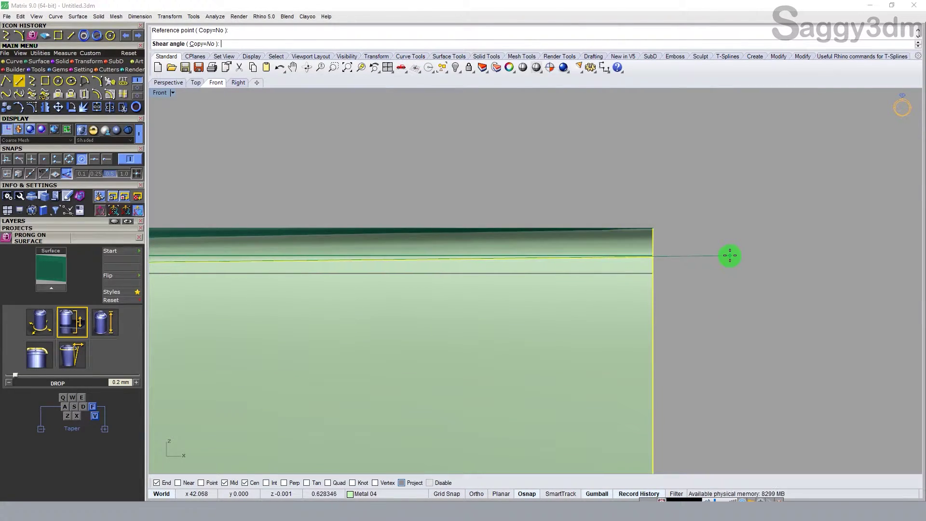
left_click(729, 255)
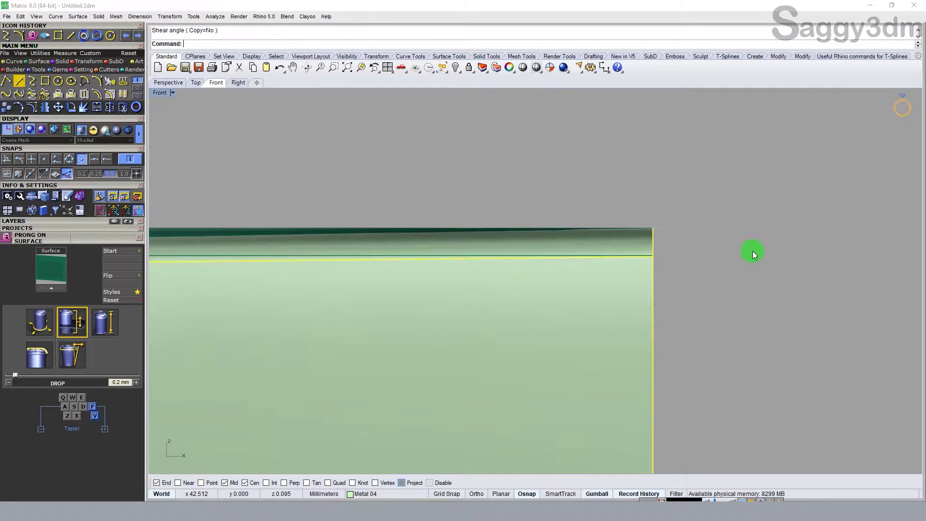
mouse_move(752, 252)
right_mouse_down("ctrl+shift")
mouse_move(744, 239)
mouse_move(695, 307)
mouse_move(771, 288)
mouse_move(614, 306)
mouse_move(709, 227)
mouse_move(757, 297)
mouse_move(704, 295)
mouse_move(673, 320)
mouse_move(707, 300)
mouse_move(623, 319)
right_mouse_up("ctrl+shift")
- Move the sheared bar back to layer Metal 01 and reselect it in front view
left_click(623, 319)
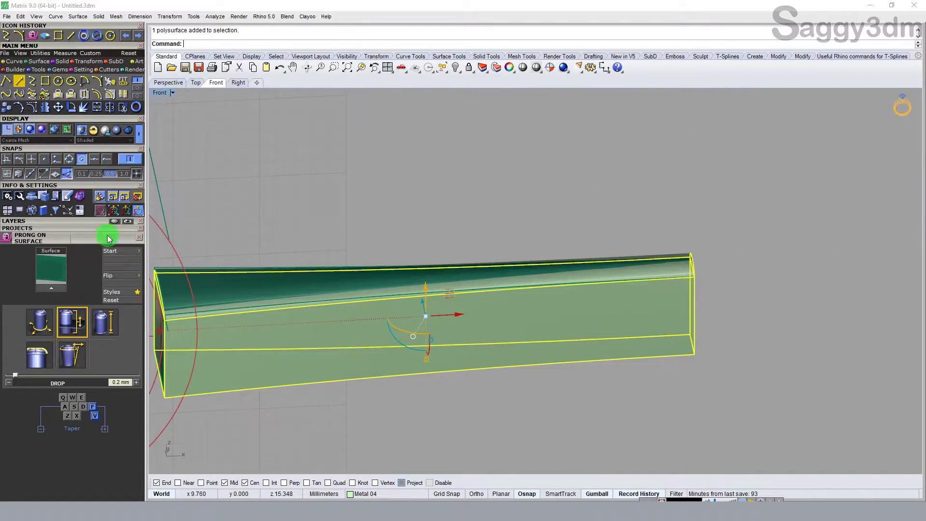
left_click(496, 67)
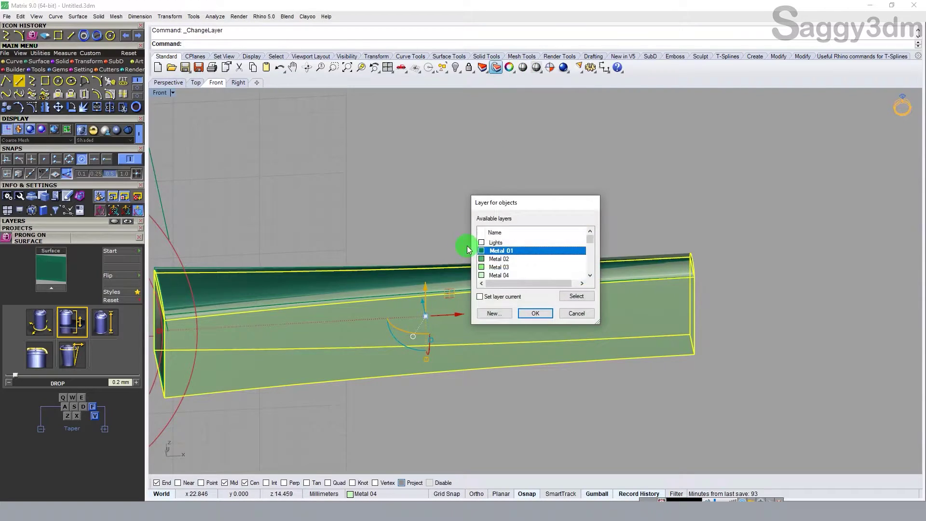
double_click(502, 250)
mouse_move(661, 196)
right_mouse_down()
mouse_move(614, 248)
mouse_move(602, 289)
mouse_move(577, 199)
right_mouse_up()
scroll(456, 258, "up", 3)
right_click_drag(455, 259, 481, 207)
scroll(415, 244, "up", 3)
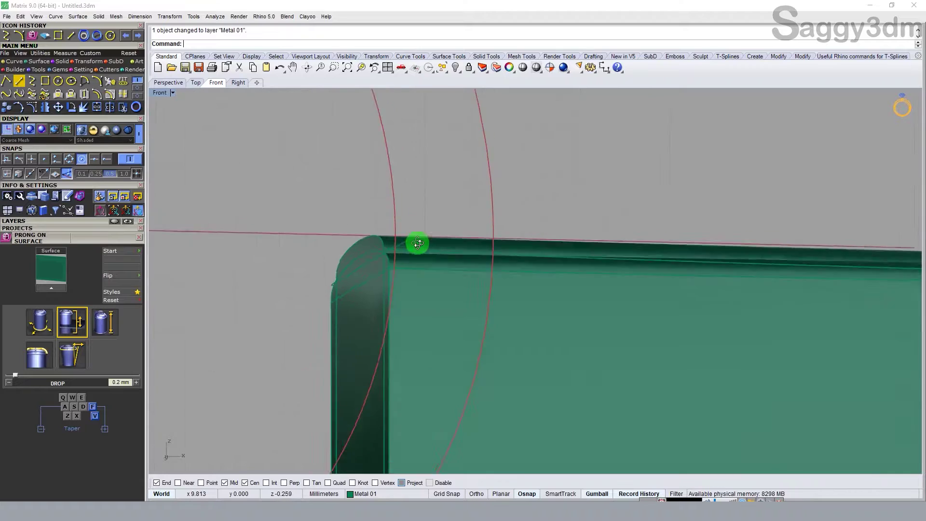
right_click_drag(416, 244, 423, 269)
left_click(409, 304)
key("Home")
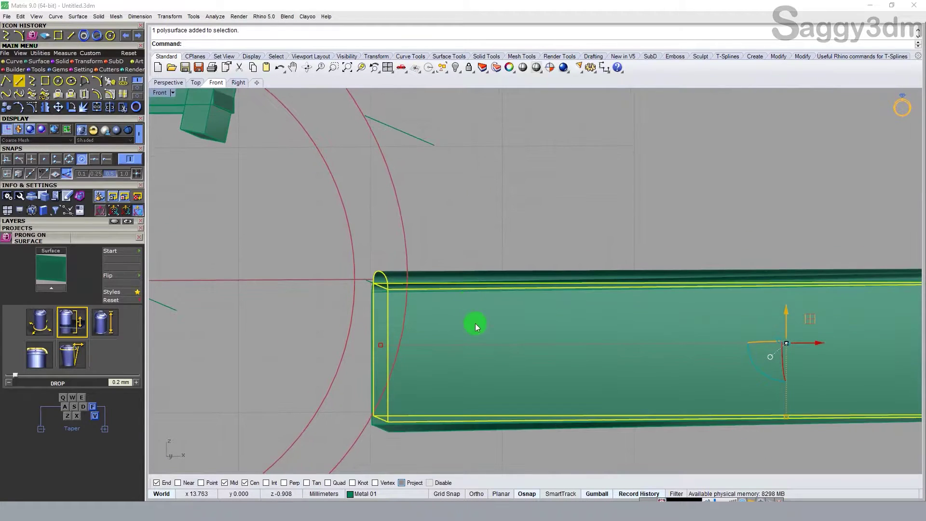
- Maximize the Perspective view and orbit around the shank bar and its seven pattern curves
left_click(386, 67)
double_click(555, 92)
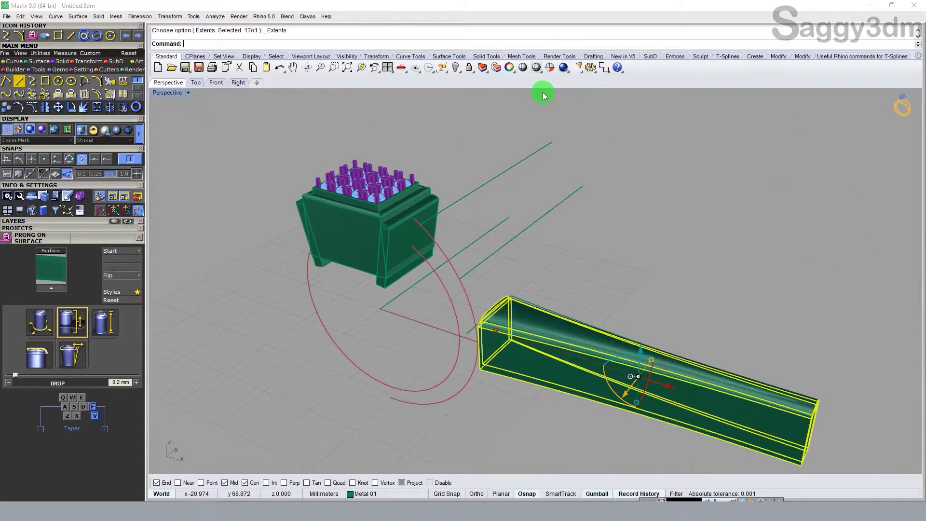
right_click_drag(555, 144, 572, 260)
left_click(632, 307)
right_click_drag(632, 307, 302, 330)
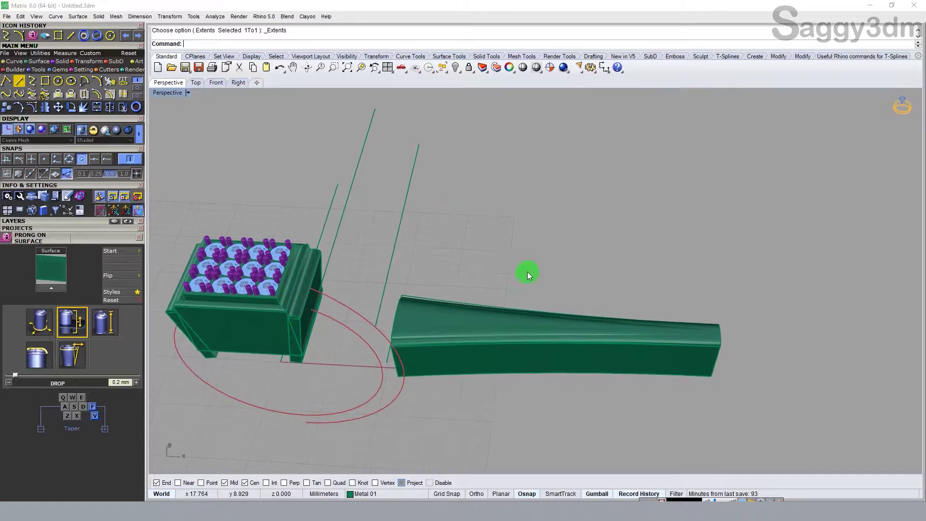
left_click(464, 325)
left_click(539, 199)
mouse_move(540, 199)
right_mouse_down()
mouse_move(475, 284)
mouse_move(496, 198)
mouse_move(471, 237)
mouse_move(471, 259)
right_mouse_up()
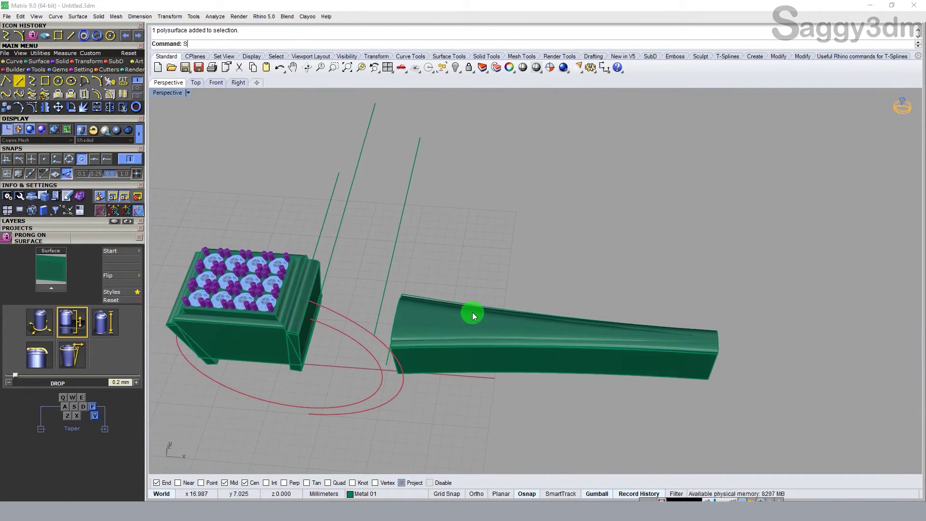
left_click_drag(411, 262, 583, 407)
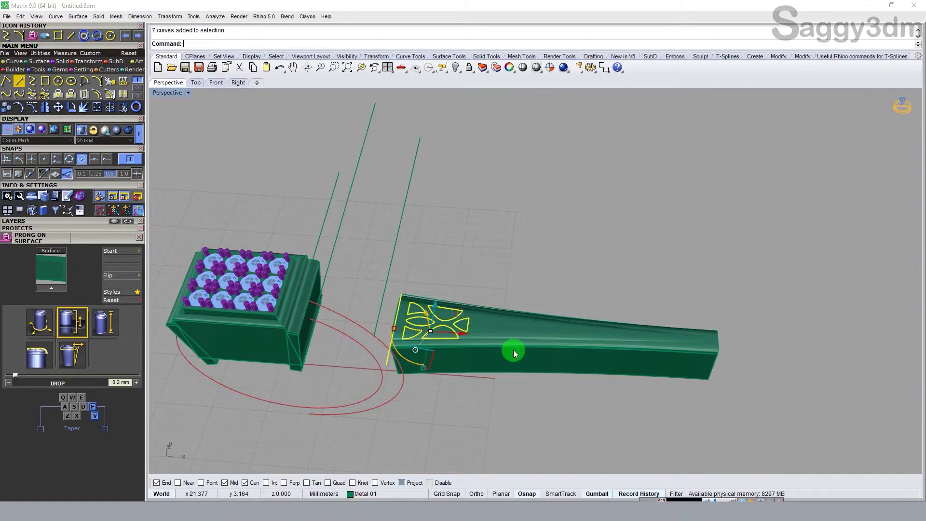
right_click_drag(512, 352, 378, 320)
scroll(431, 315, "up", 5)
left_click(440, 318)
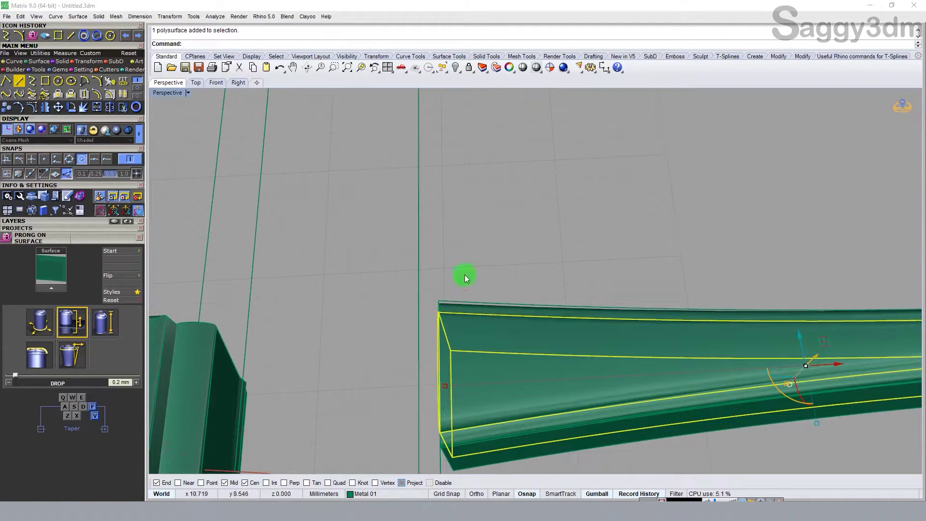
key("Escape")
- Extrude the seven pattern curves into box solids and raise them up into the bar
right_click_drag(688, 269, 433, 271)
scroll(433, 271, "down", 3)
left_click_drag(424, 200, 674, 433)
scroll(475, 317, "up", 5)
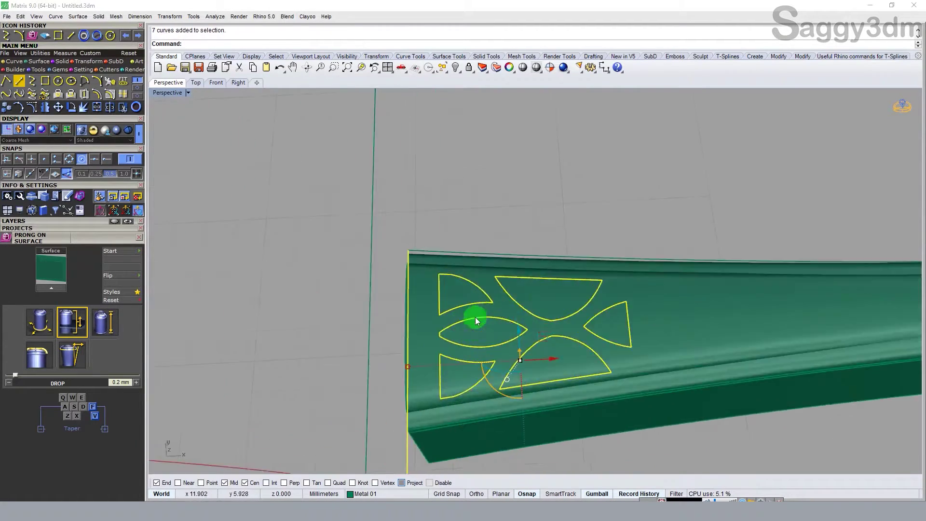
scroll(386, 259, "down", 3)
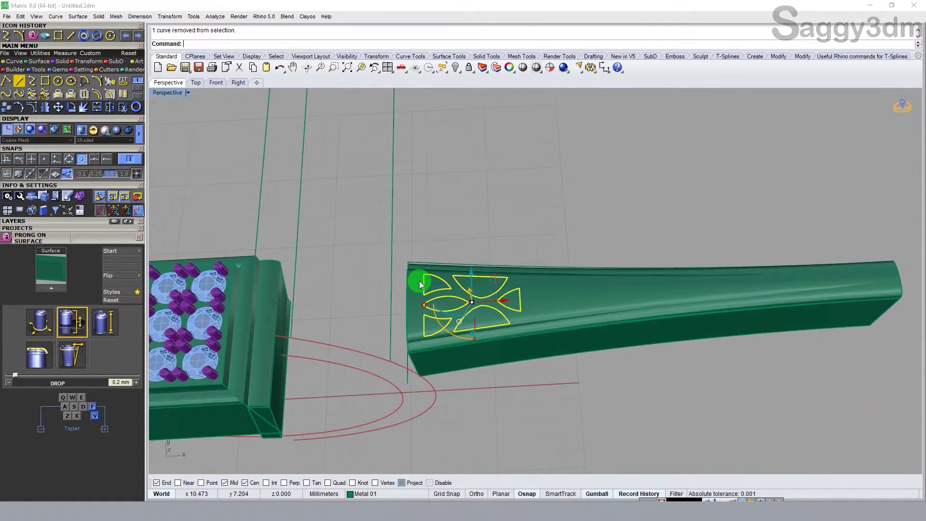
key("Return")
mouse_move(597, 381)
right_mouse_down()
mouse_move(577, 292)
mouse_move(558, 392)
right_mouse_up()
right_click(574, 389)
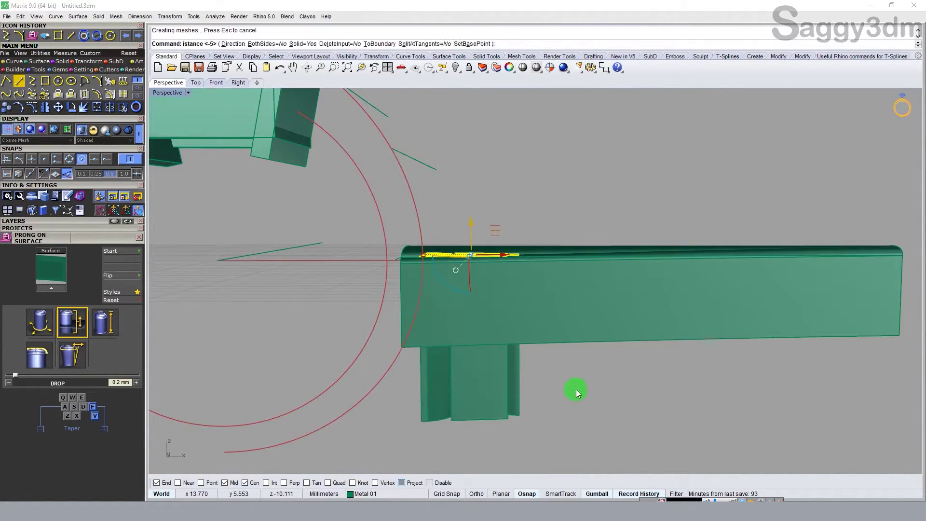
left_click_drag(574, 389, 490, 365)
left_click_drag(473, 311, 472, 270)
right_click_drag(473, 270, 605, 364)
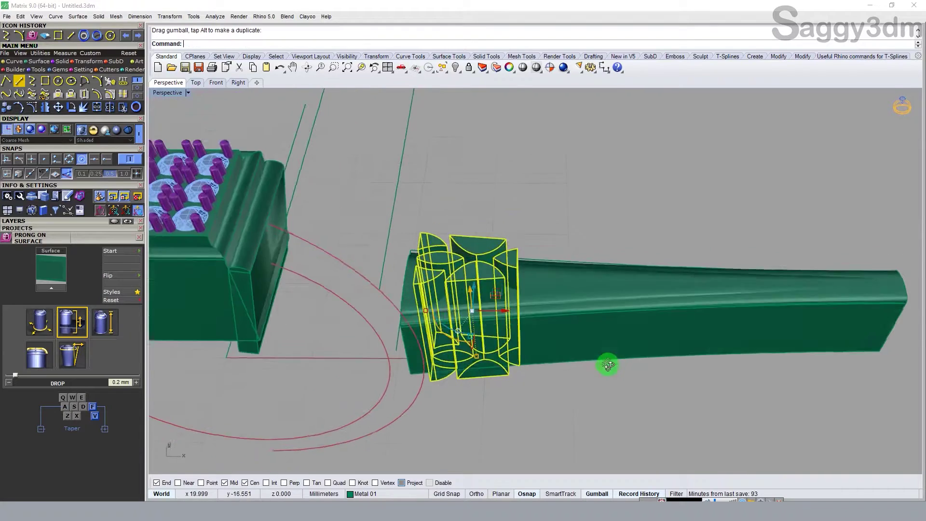
left_click(607, 192)
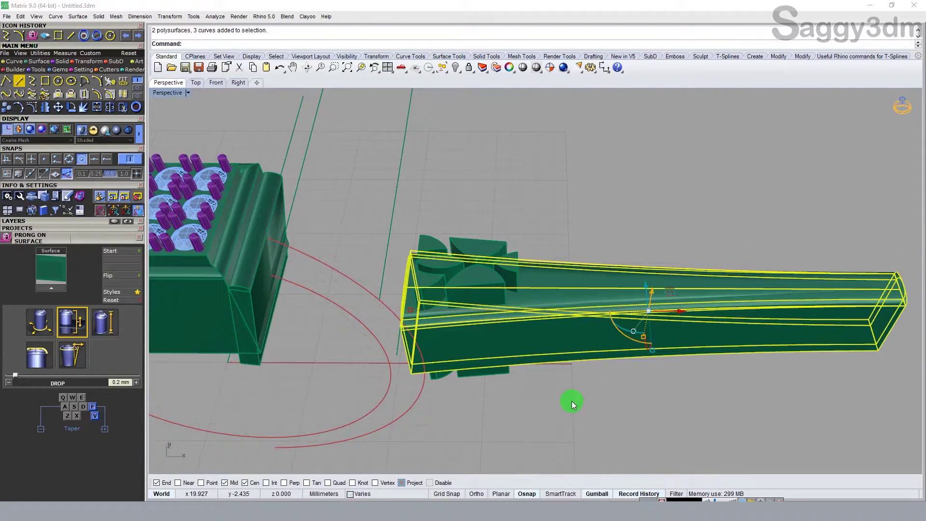
type("b")
- Boolean-subtract the box solids from the shank bar to cut the pierced openings
key("Return")
right_click_drag(571, 400, 525, 370)
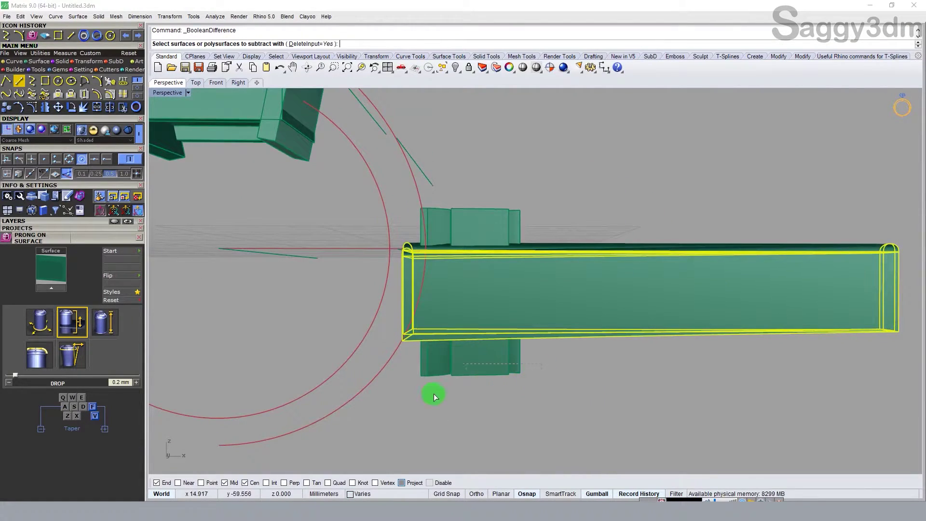
left_click_drag(433, 393, 419, 395)
key("Return")
mouse_move(571, 427)
right_mouse_down()
mouse_move(553, 285)
mouse_move(529, 364)
mouse_move(519, 128)
mouse_move(554, 192)
mouse_move(508, 206)
mouse_move(485, 192)
mouse_move(475, 469)
mouse_move(553, 172)
mouse_move(538, 164)
mouse_move(527, 137)
mouse_move(521, 169)
mouse_move(475, 167)
mouse_move(456, 180)
mouse_move(477, 190)
mouse_move(535, 153)
mouse_move(512, 143)
mouse_move(486, 195)
right_mouse_up()
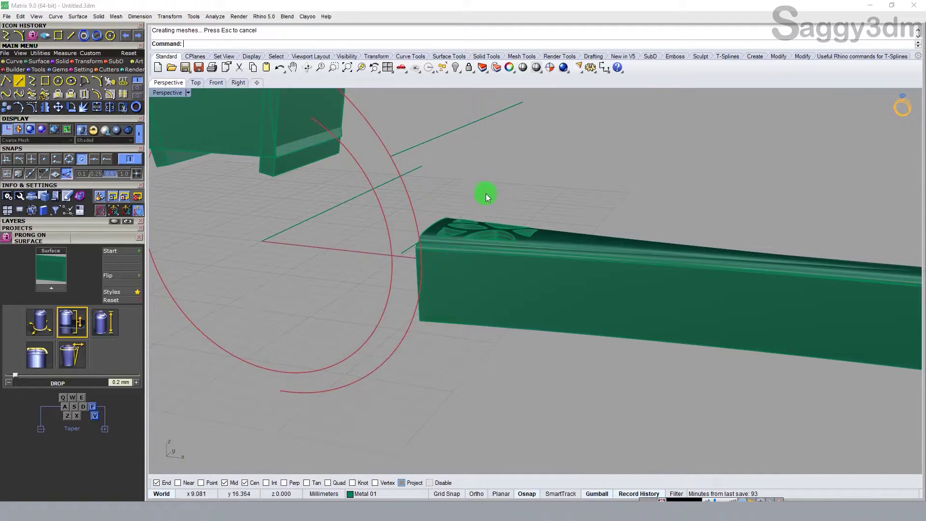
- Draw a guide line from the ring circle's centre to a point below the circle
left_click(387, 68)
right_click_drag(259, 449, 280, 441)
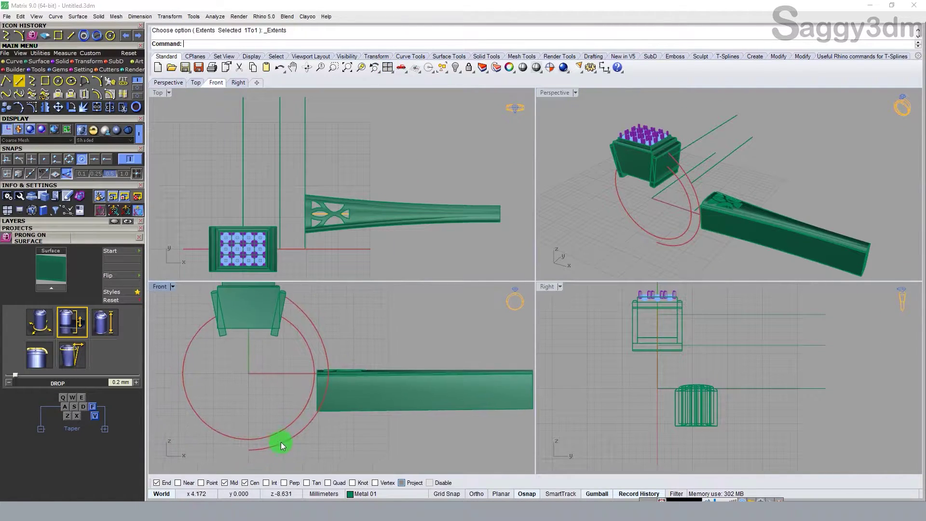
left_click(281, 444)
left_click(12, 83)
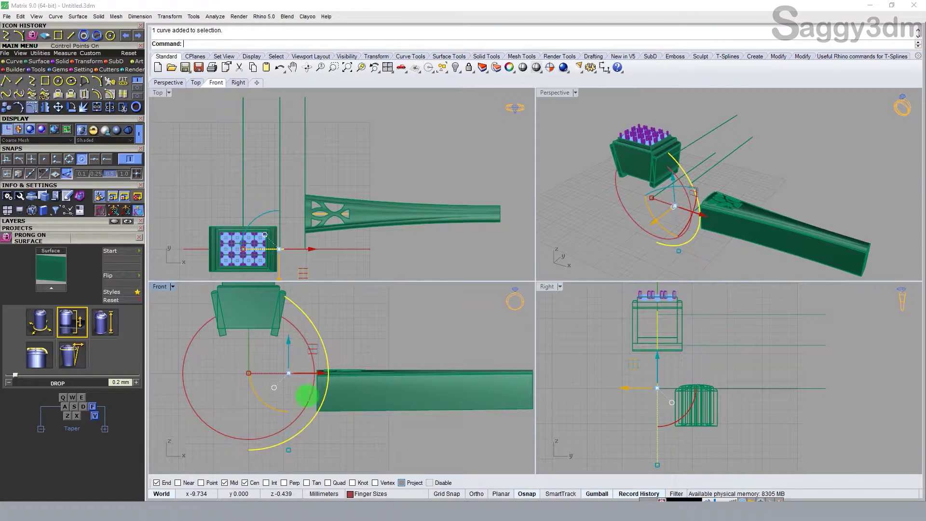
right_click_drag(310, 392, 330, 373)
left_click(268, 353)
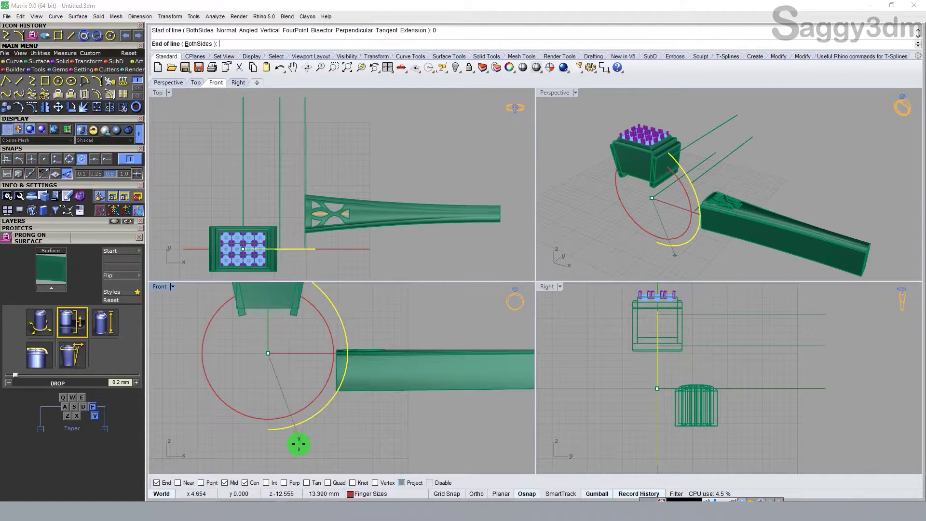
scroll(296, 440, "up", 2)
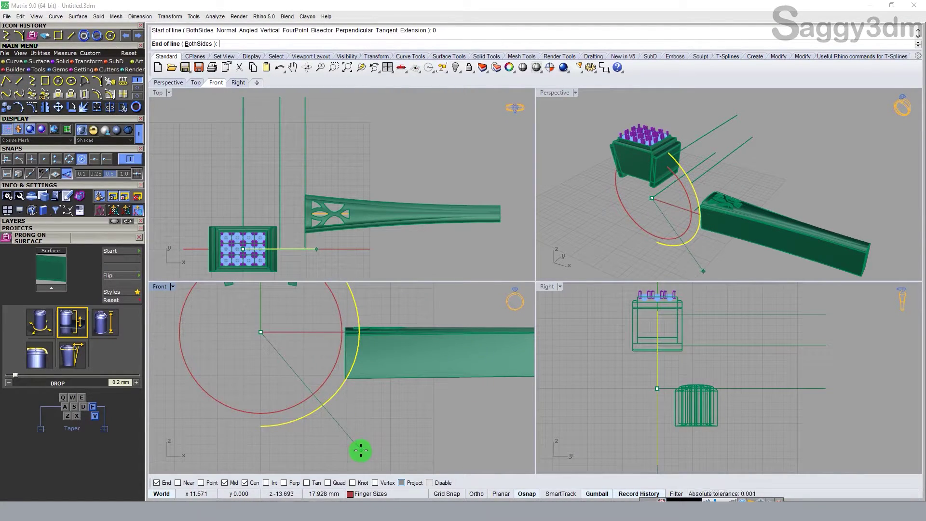
left_click(361, 450)
right_click(361, 451)
key("Escape")
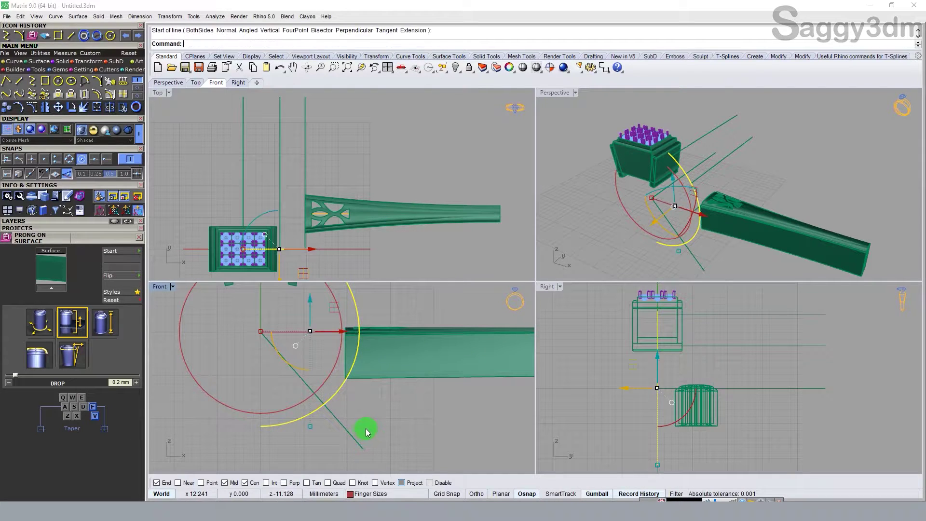
- Trim the circle with the guide line and measure the remaining arc at 7.899 mm
left_click(350, 432)
scroll(316, 424, "up", 3)
type("trim")
key("Return")
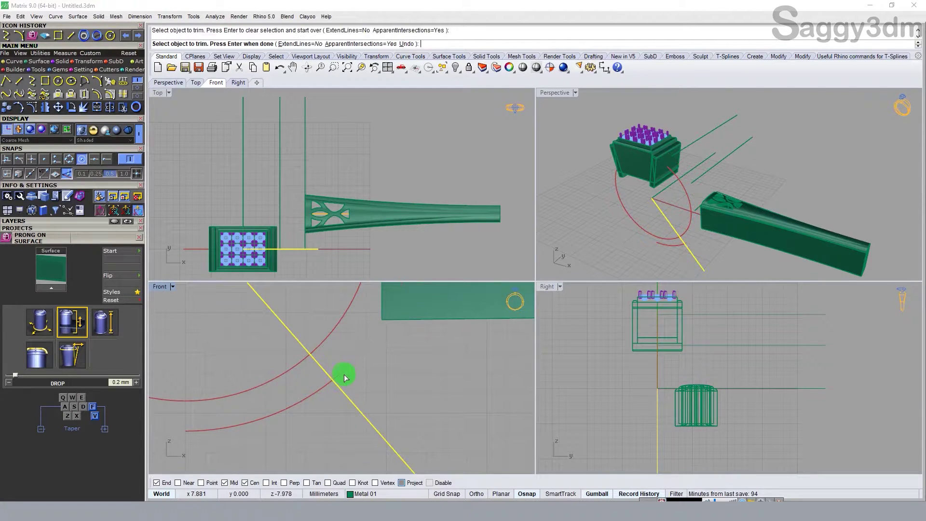
left_click(343, 374)
key("Return")
left_click(316, 392)
key("Return")
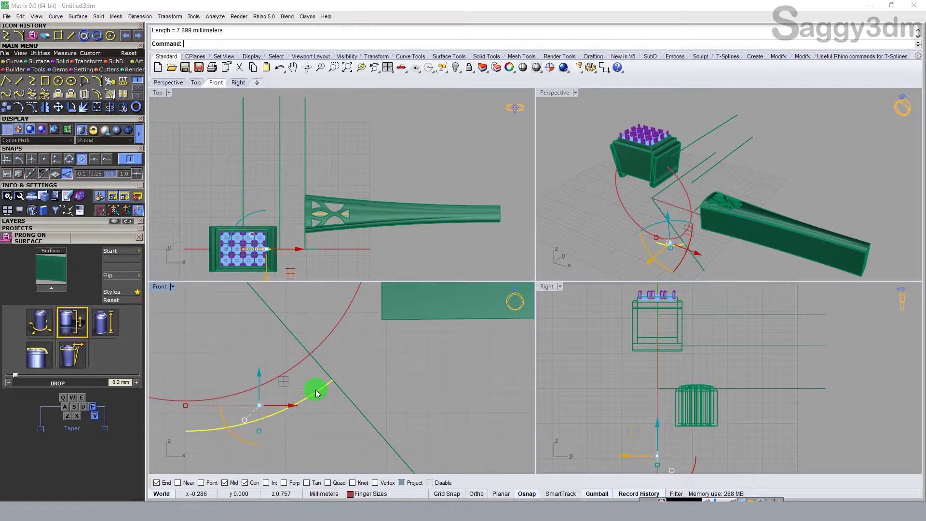
- Undo the trial guide line and trimmed arc
left_click(270, 410)
scroll(270, 410, "up", 2)
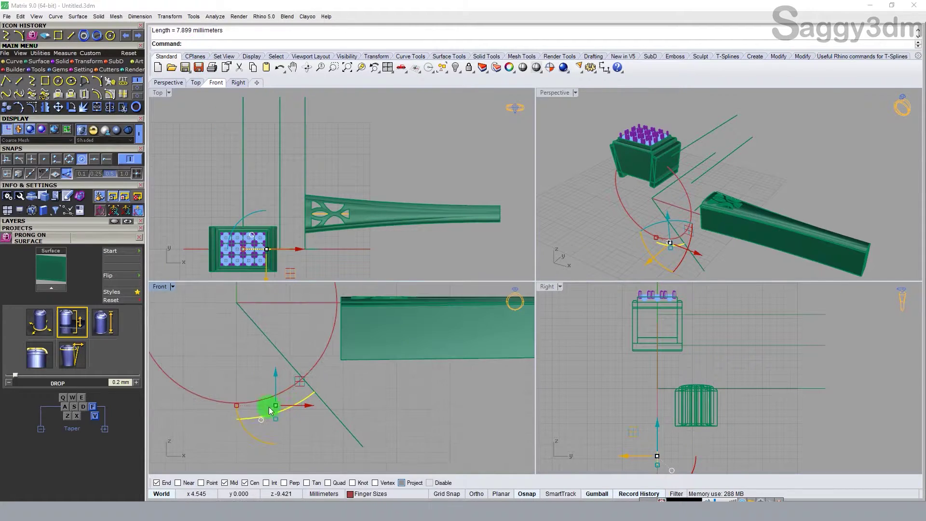
left_click(277, 416)
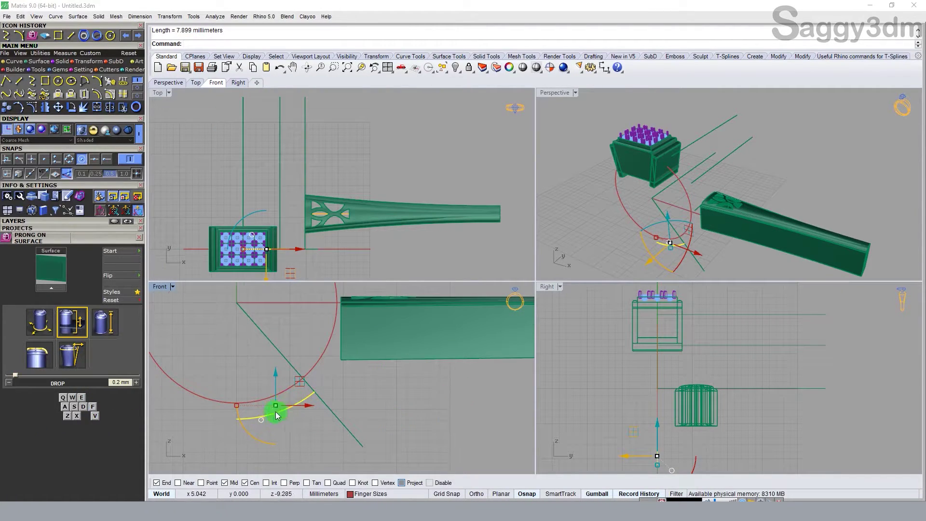
key("Escape")
key("ctrl+z")
scroll(382, 408, "down", 3)
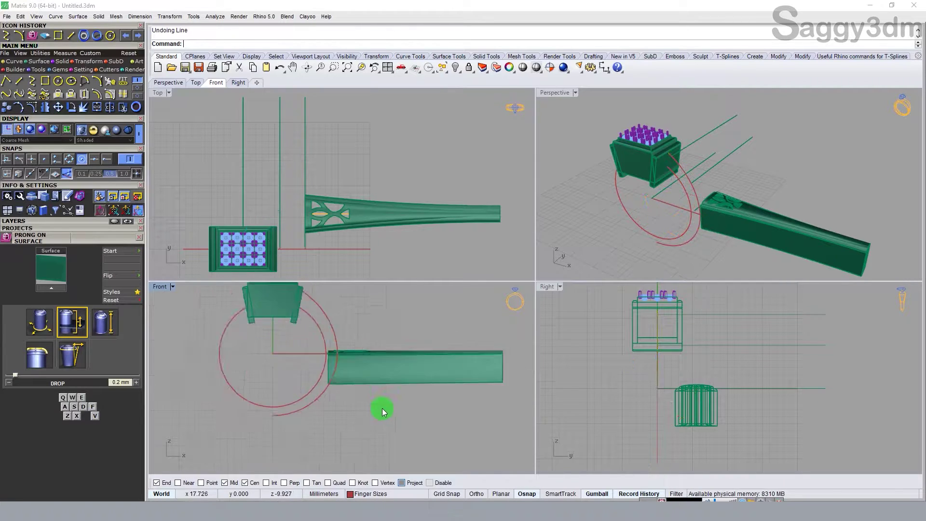
scroll(382, 408, "down", 1)
- Draw a vertical line across the shank's narrow end in the maximized Top view
double_click(159, 93)
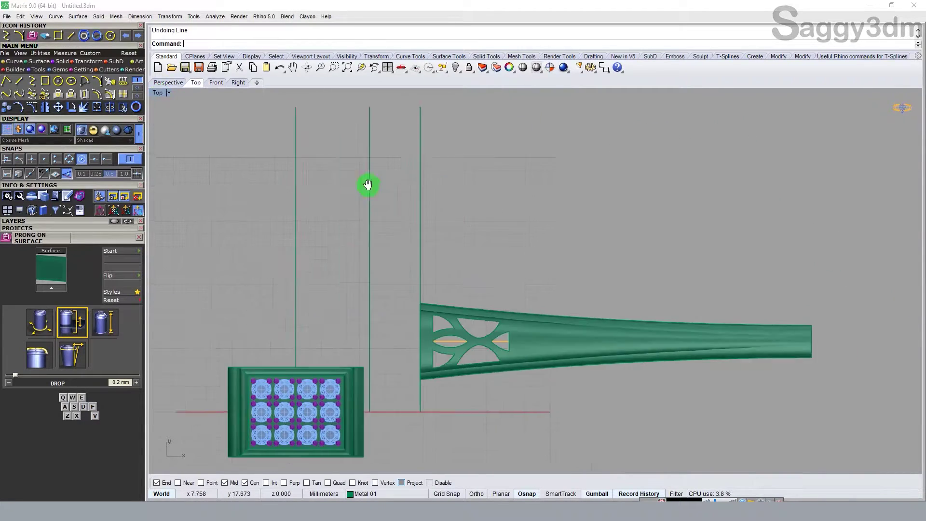
left_click(18, 80)
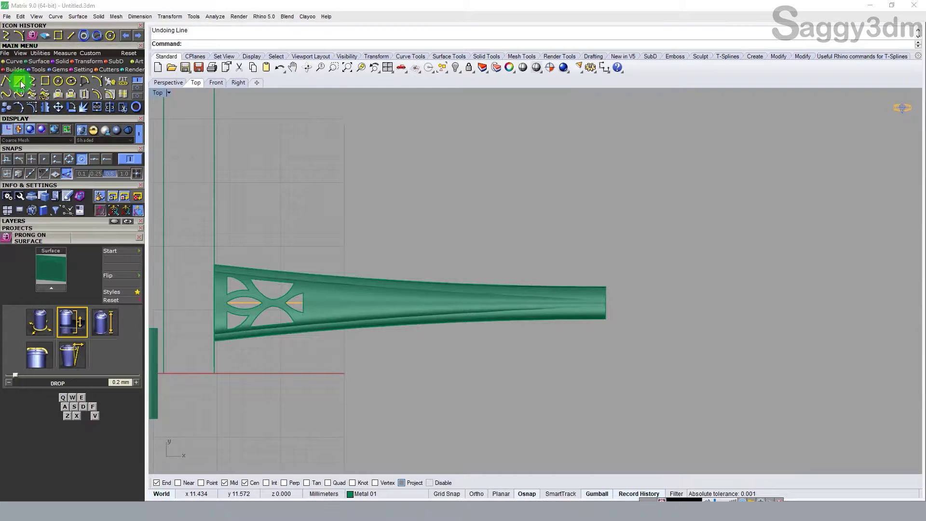
left_click(605, 286)
left_click(615, 375)
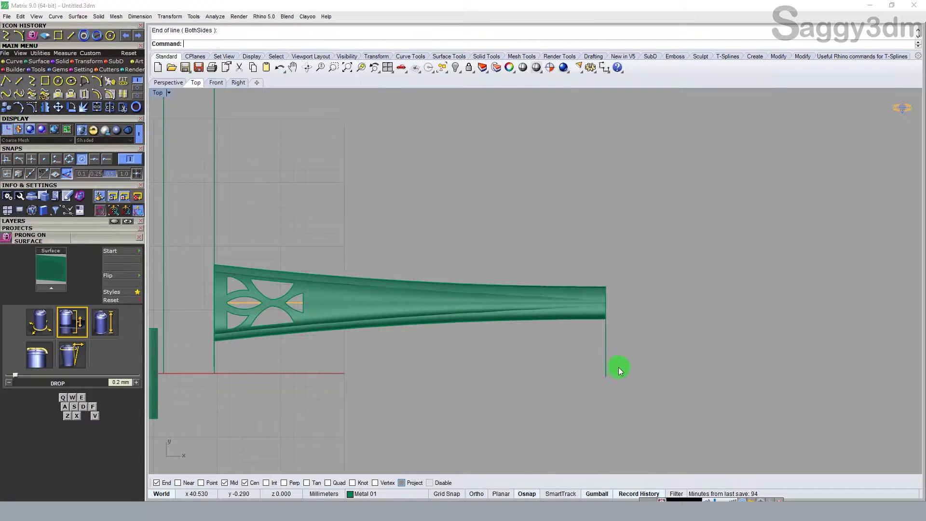
- Move the cross line 1.6 mm inward from the shank's narrow end
left_click_drag(605, 293, 606, 265)
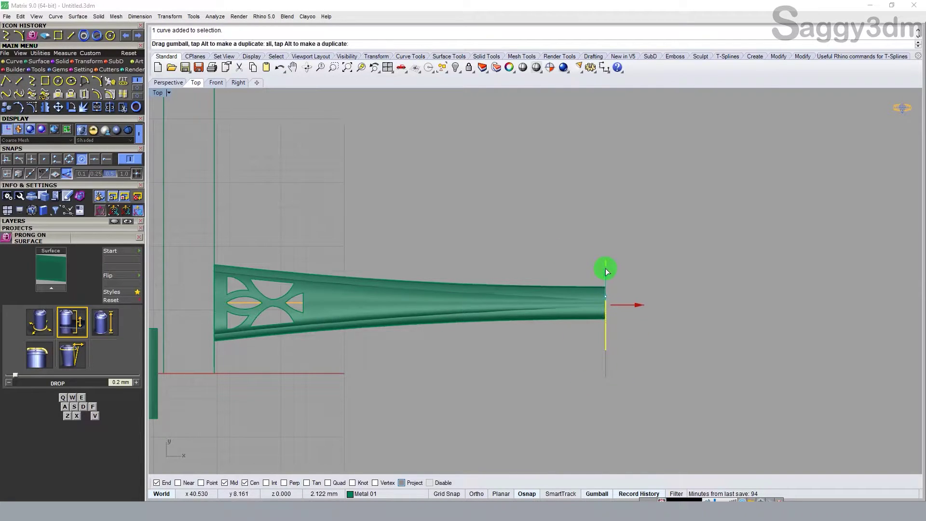
left_click(636, 303)
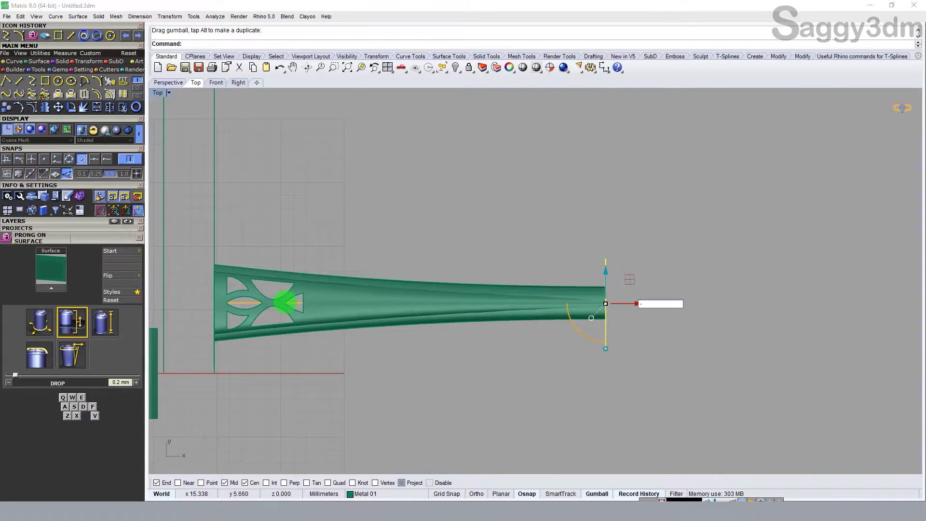
type("1.6")
key("Return")
left_click(648, 229)
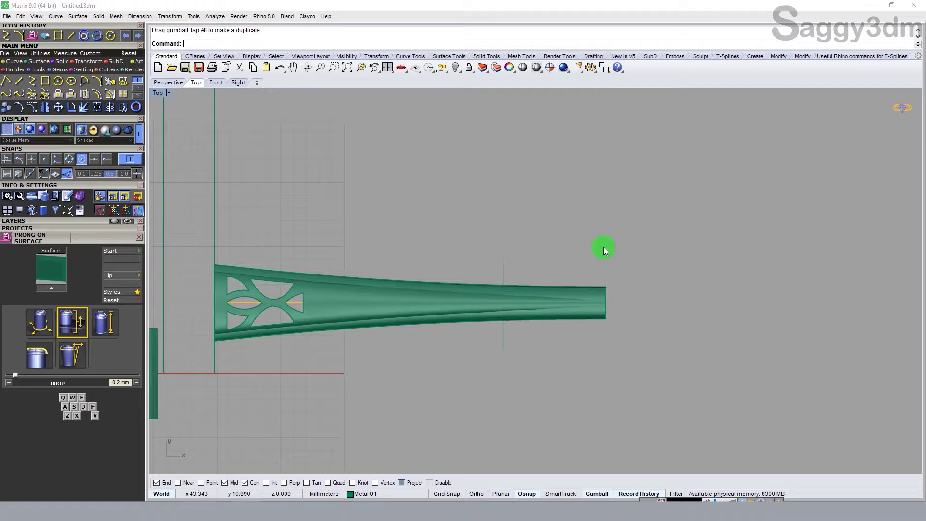
scroll(543, 254, "up", 2)
right_click_drag(596, 294, 620, 276)
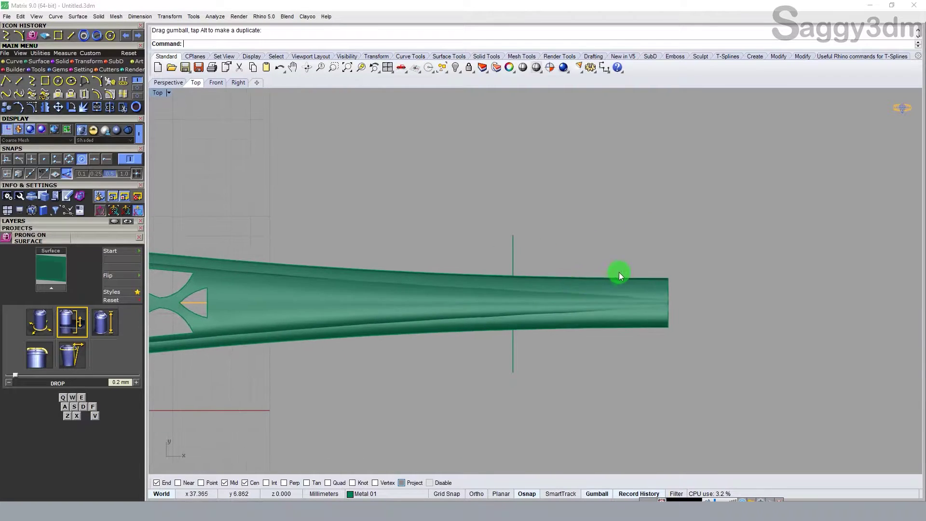
left_click_drag(628, 360, 624, 360)
scroll(624, 360, "down", 3)
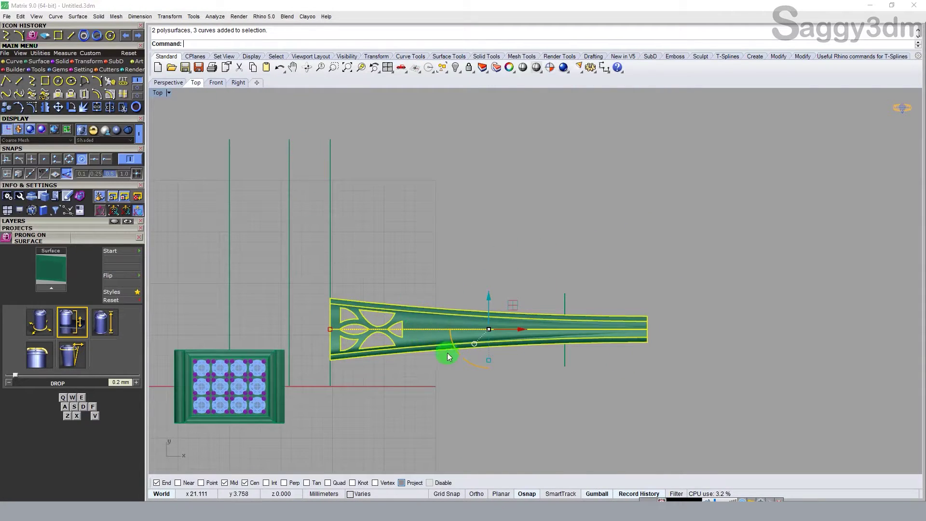
- Duplicate the shank's lower, inner and narrow-end edges as curves with DupEdge
right_click_drag(447, 352, 432, 278, "ctrl+shift")
key("Escape")
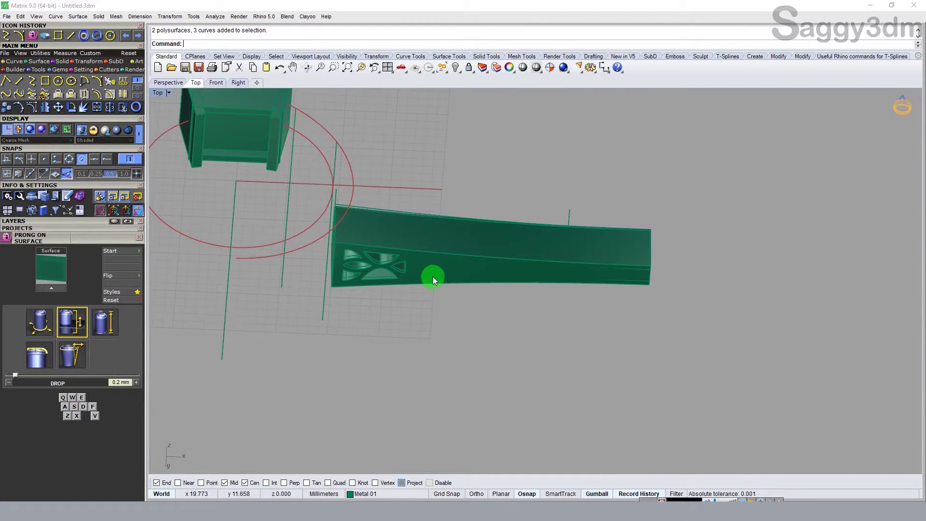
type("dupedge")
key("Return")
scroll(424, 276, "up", 2)
left_click(431, 251)
left_click(360, 304)
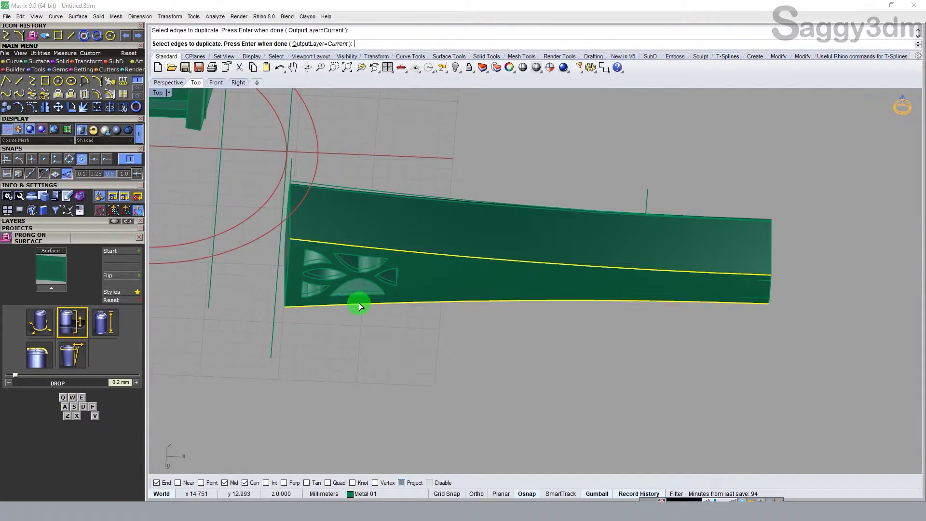
left_click(771, 290)
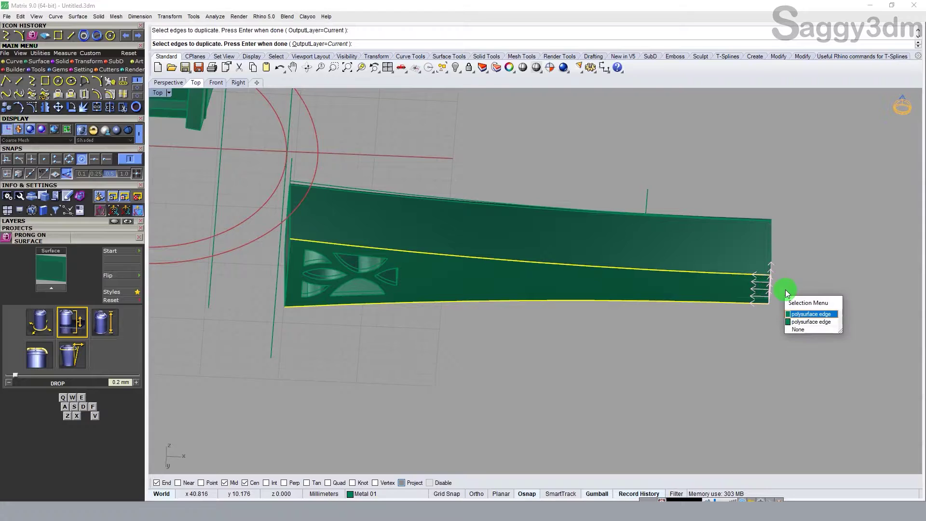
scroll(786, 288, "up", 2)
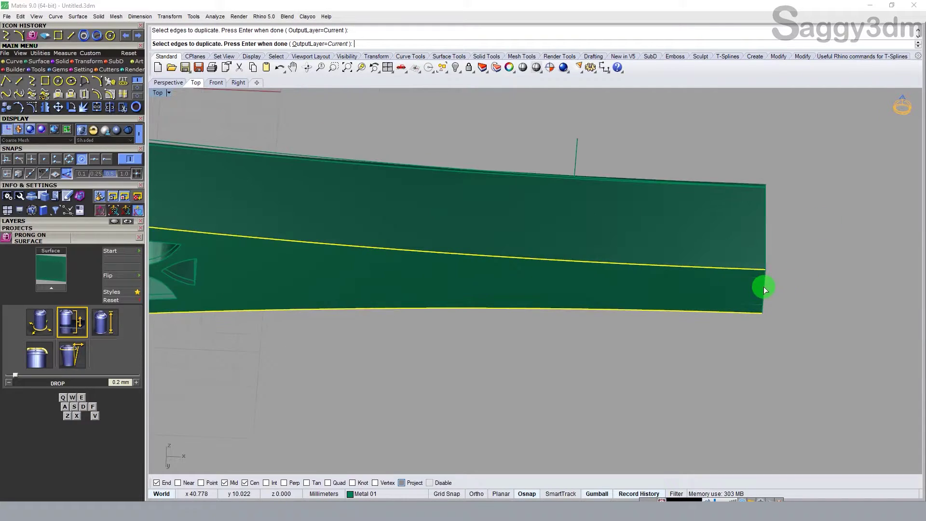
left_click(763, 287)
left_click(793, 320)
right_click(802, 288)
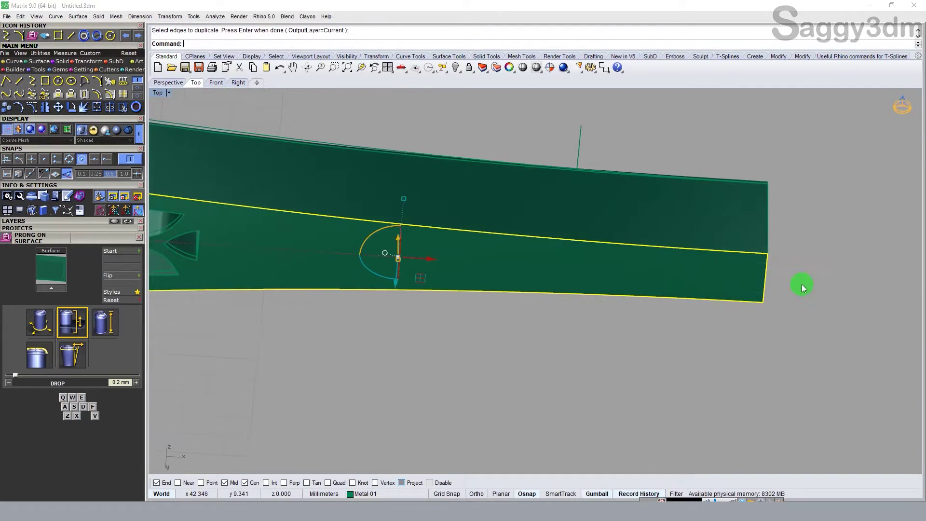
- Offset the joined edge curve by 0.8 toward the inside of the shank
scroll(802, 285, "down", 2)
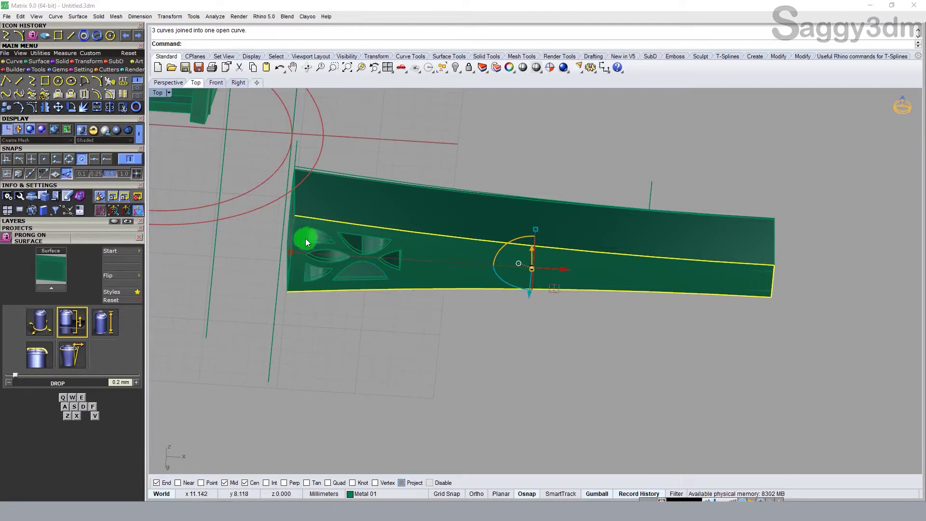
right_click_drag(305, 238, 349, 236)
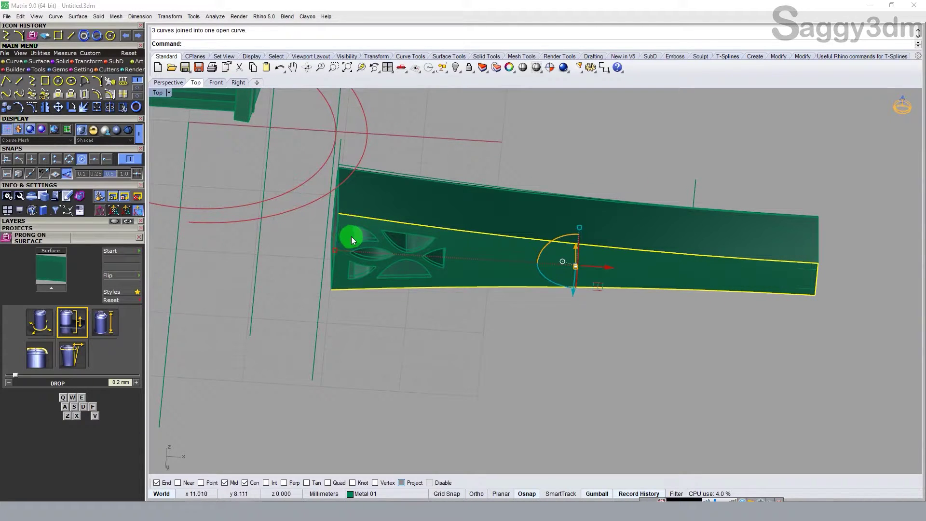
scroll(351, 236, "up", 3)
type("offset")
key("Return")
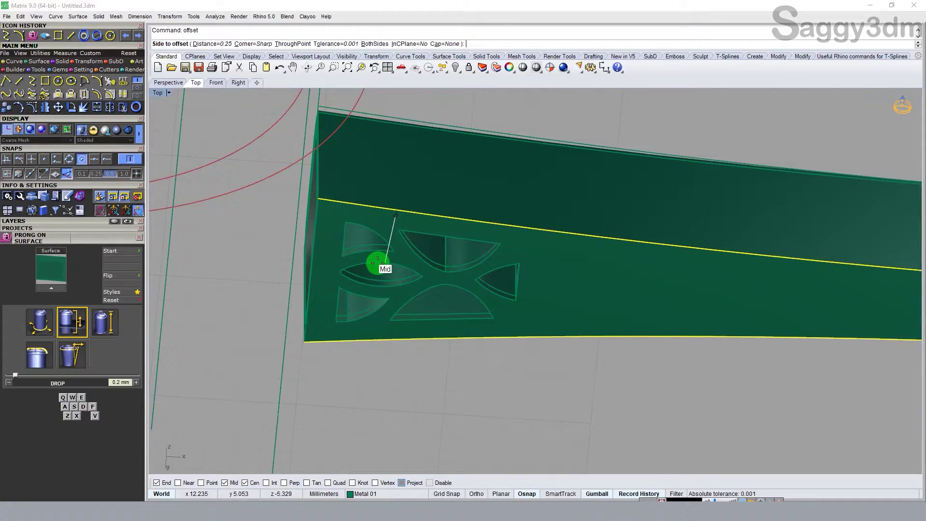
type(".8")
key("Return")
right_click_drag(379, 264, 386, 187)
left_click(386, 186)
- Repeat the offset at 0.78 on the chosen side of the overlapping curve
scroll(386, 142, "up", 1)
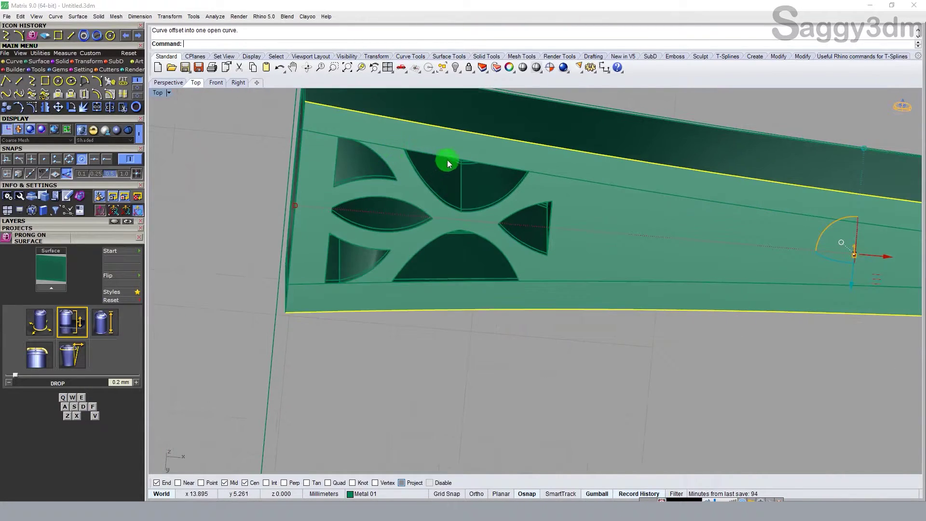
scroll(447, 160, "up", 1)
scroll(398, 154, "down", 2)
scroll(504, 167, "up", 2)
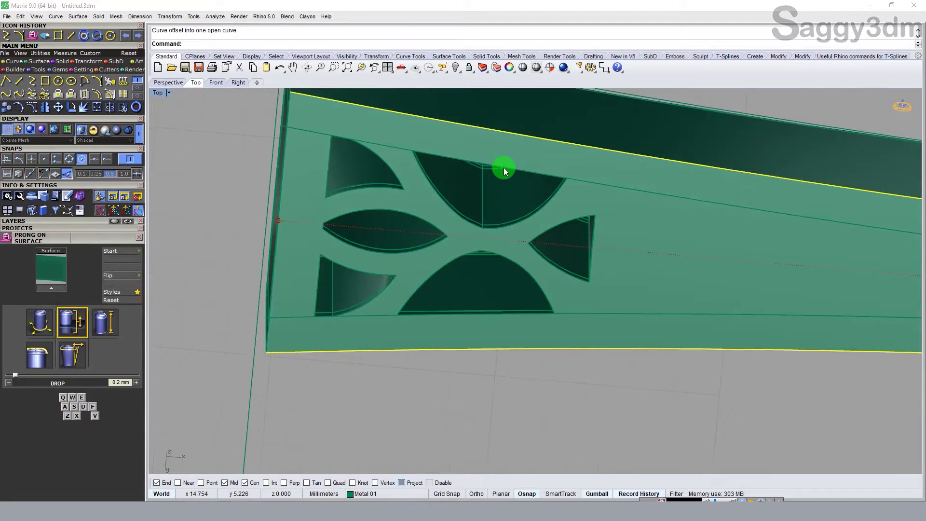
key("Return")
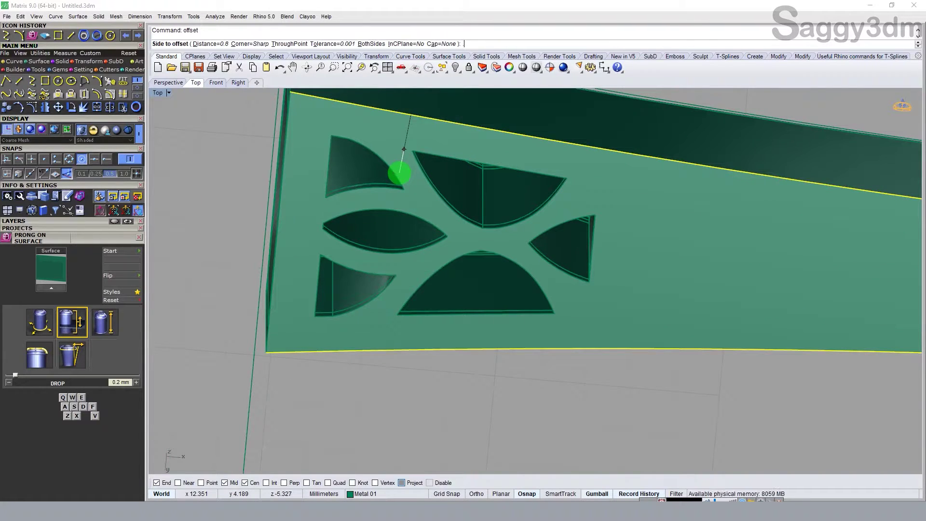
type(".78")
key("Return")
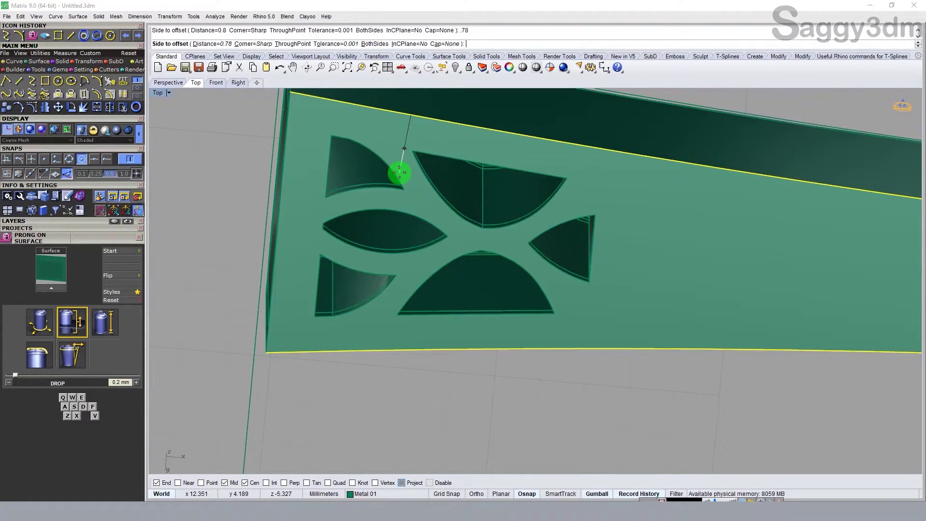
left_click(405, 171)
scroll(580, 175, "up", 2)
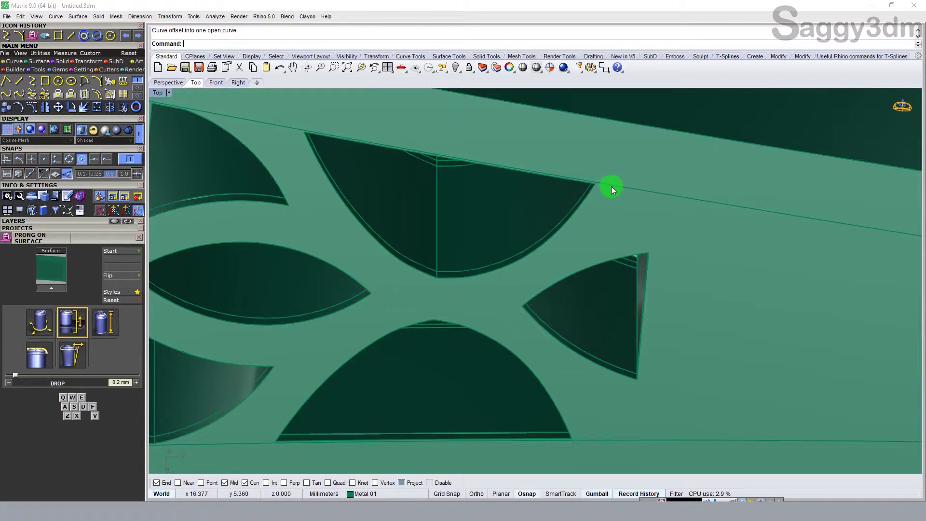
left_click(612, 186)
key("Return")
- Close the 0.78 offset curve into one loop with CloseCrv
scroll(614, 192, "down", 3)
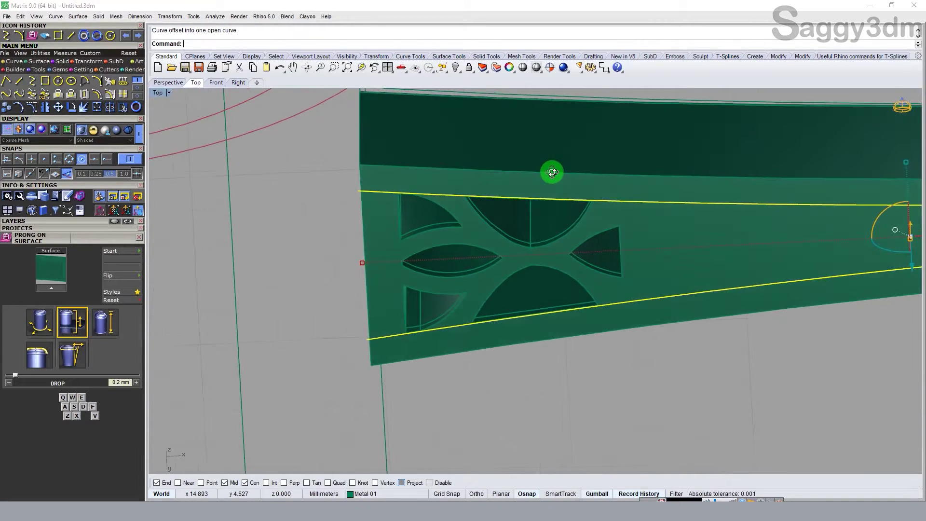
mouse_move(614, 192)
right_mouse_down()
mouse_move(556, 155)
mouse_move(358, 267)
mouse_move(378, 297)
mouse_move(371, 329)
mouse_move(364, 285)
right_mouse_up()
type("losecrv")
key("Return")
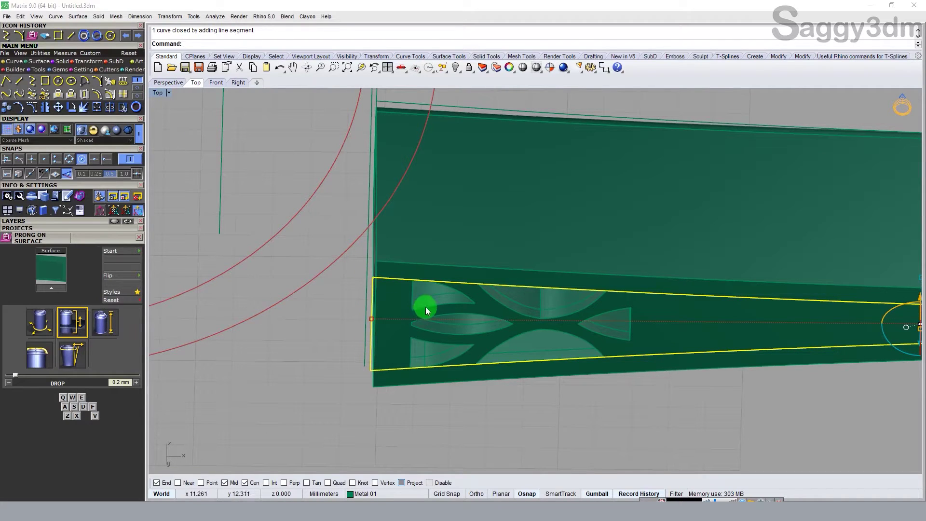
- Lower the closed outline by an exact vertical distance using the gumball's Z entry
double_click(161, 94)
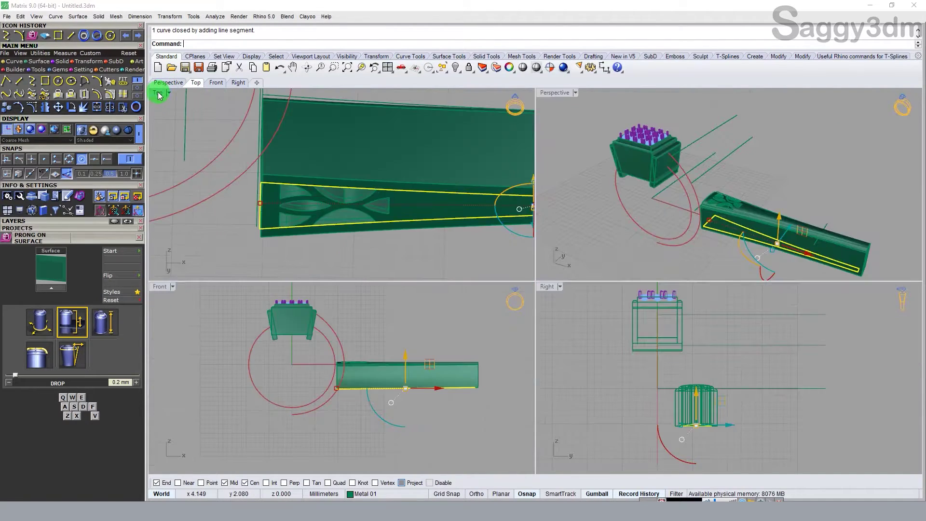
scroll(410, 371, "up", 3)
scroll(378, 378, "up", 3)
left_click_drag(374, 359, 388, 303)
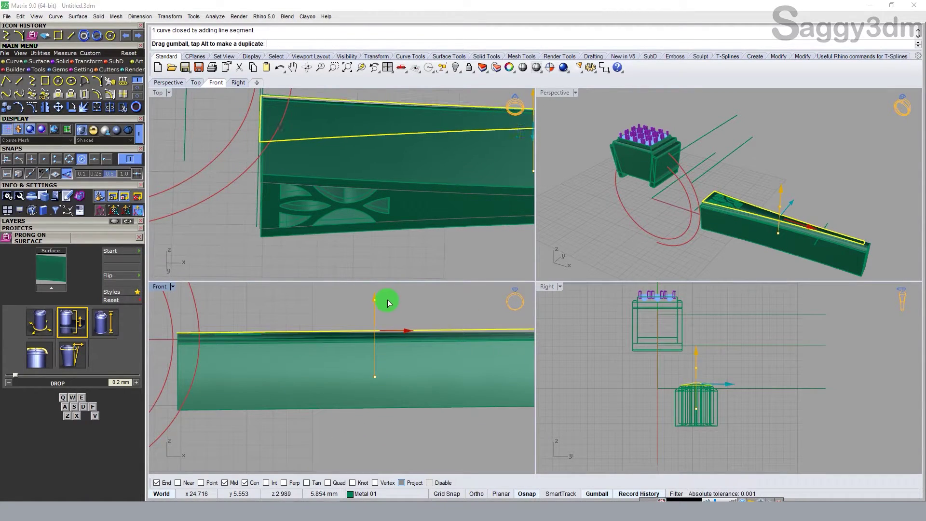
left_click_drag(387, 303, 384, 301)
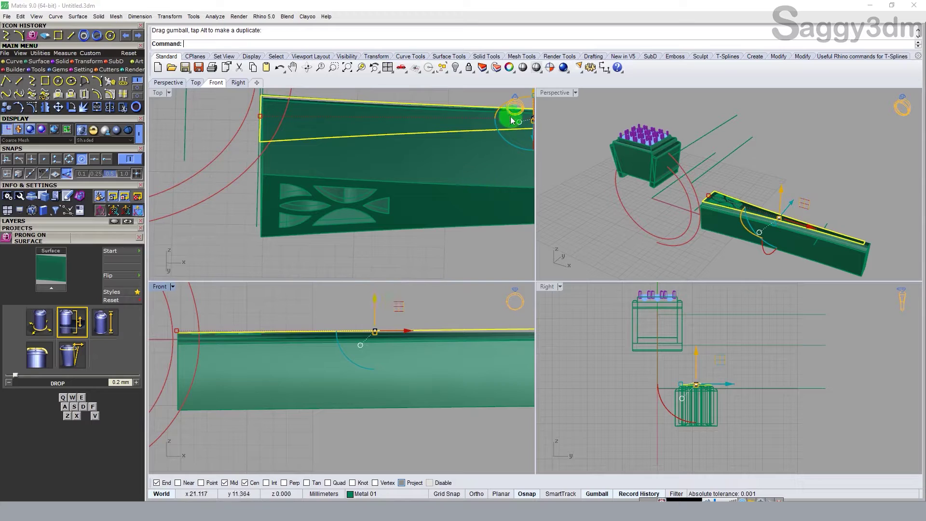
left_click(372, 299)
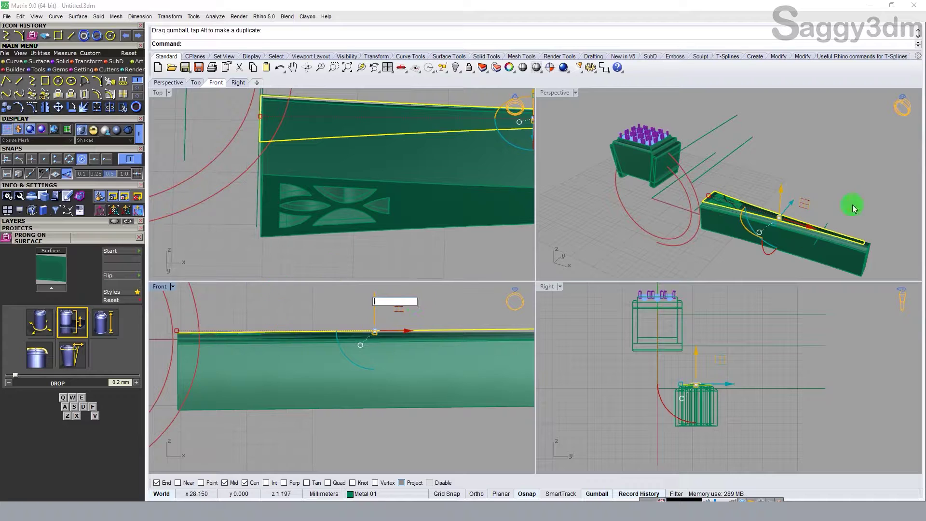
scroll(785, 182, "up", 3)
scroll(775, 151, "up", 3)
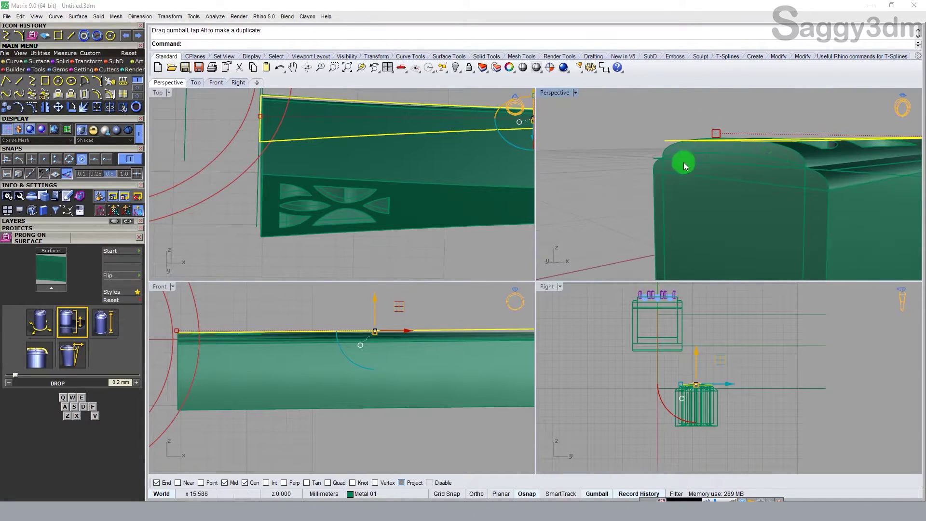
scroll(698, 178, "down", 2)
scroll(698, 177, "down", 3)
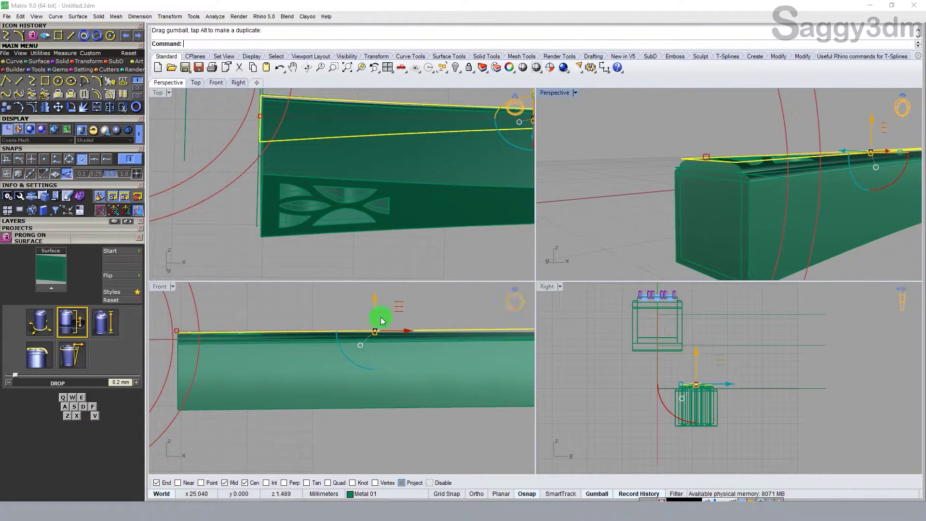
left_click(376, 300)
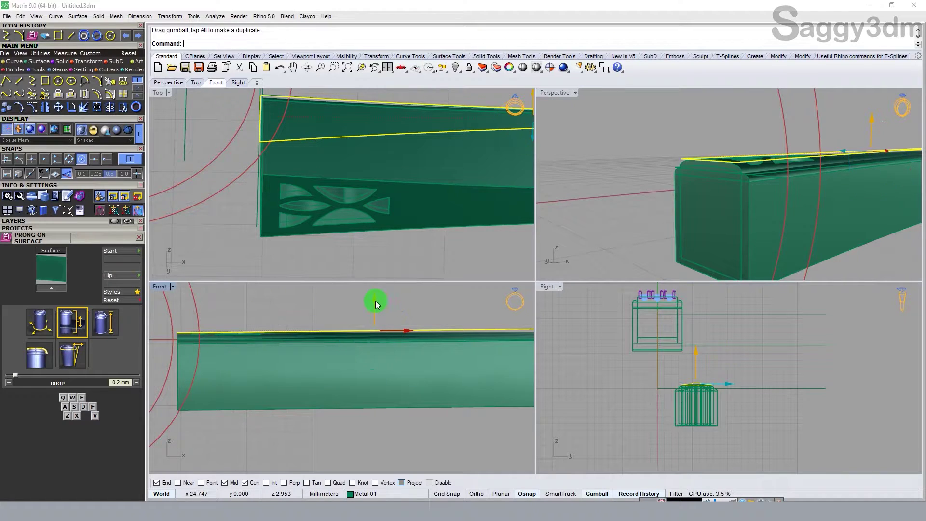
key("Return")
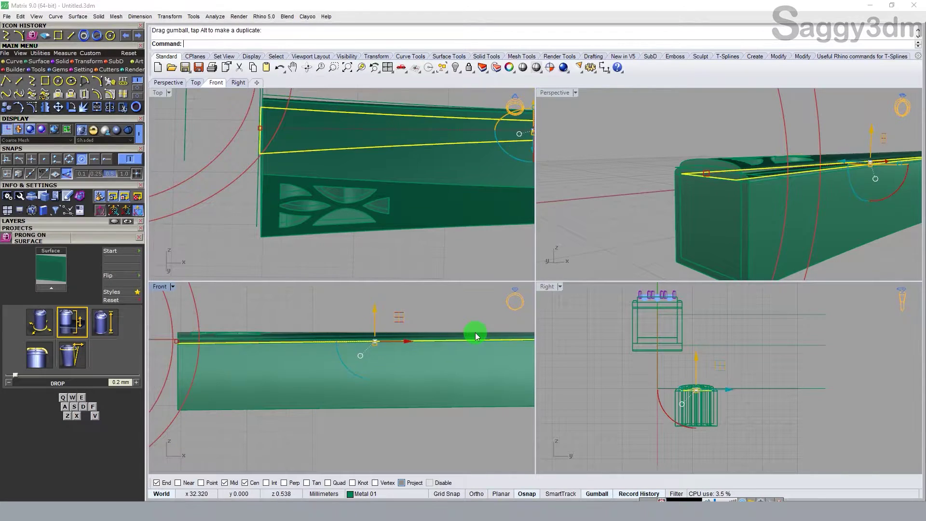
- Subtract the extruded solid from the shank with BooleanDifference (bd), then zoom extents all views
mouse_move(775, 218)
right_mouse_down()
mouse_move(802, 190)
mouse_move(820, 190)
mouse_move(820, 200)
mouse_move(785, 205)
mouse_move(644, 276)
right_mouse_up()
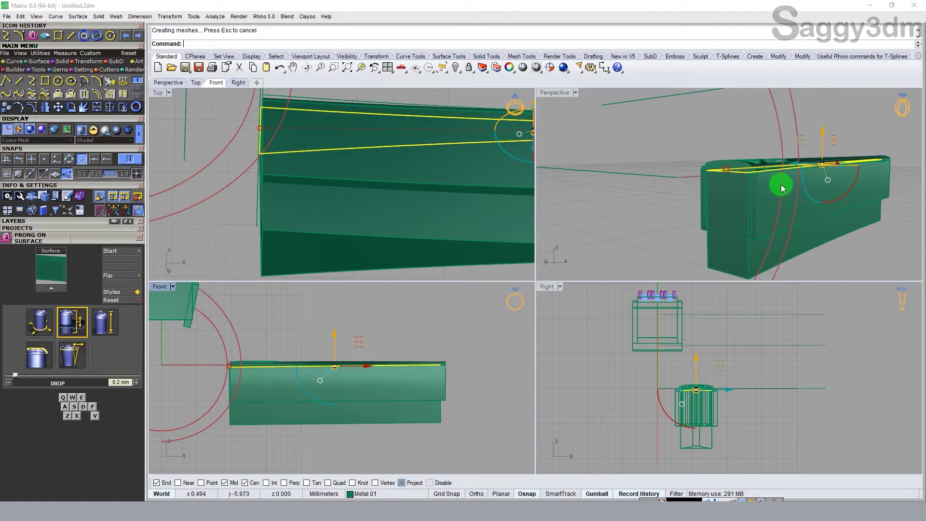
scroll(786, 183, "up", 3)
left_click(776, 178)
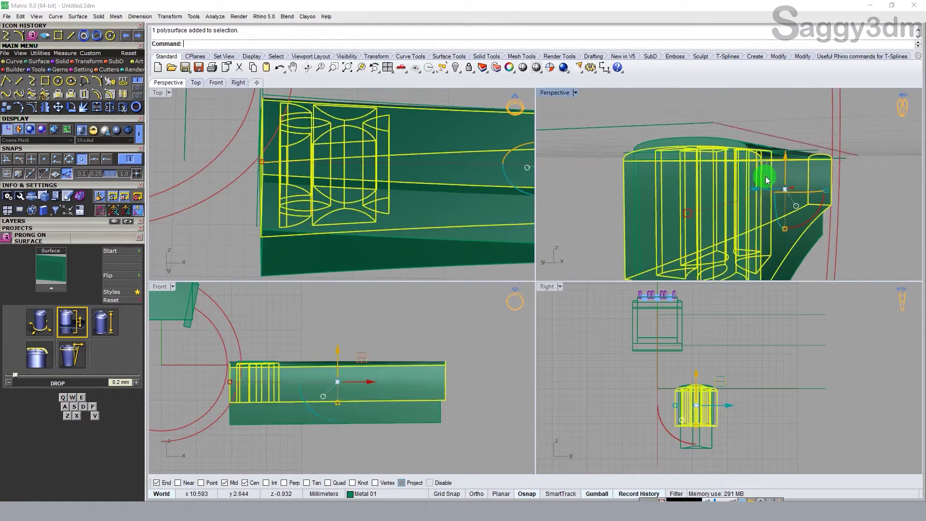
scroll(725, 143, "up", 2)
scroll(725, 143, "down", 3)
type("b")
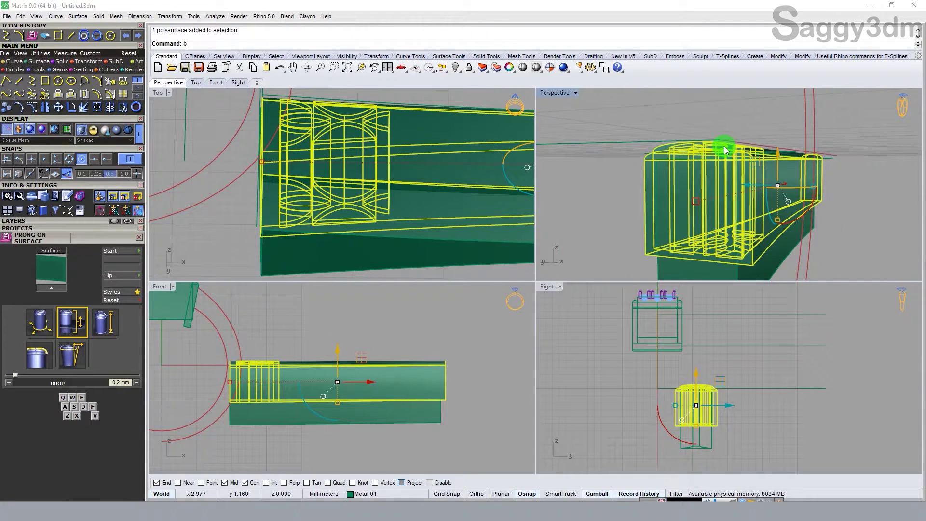
type("d")
key("Return")
left_click(425, 418)
key("Return")
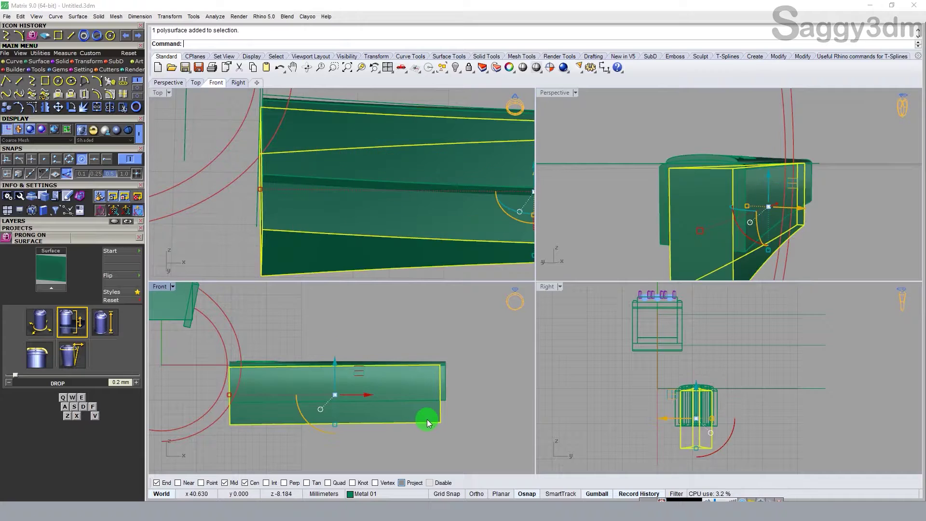
scroll(357, 159, "down", 3)
left_click(377, 67)
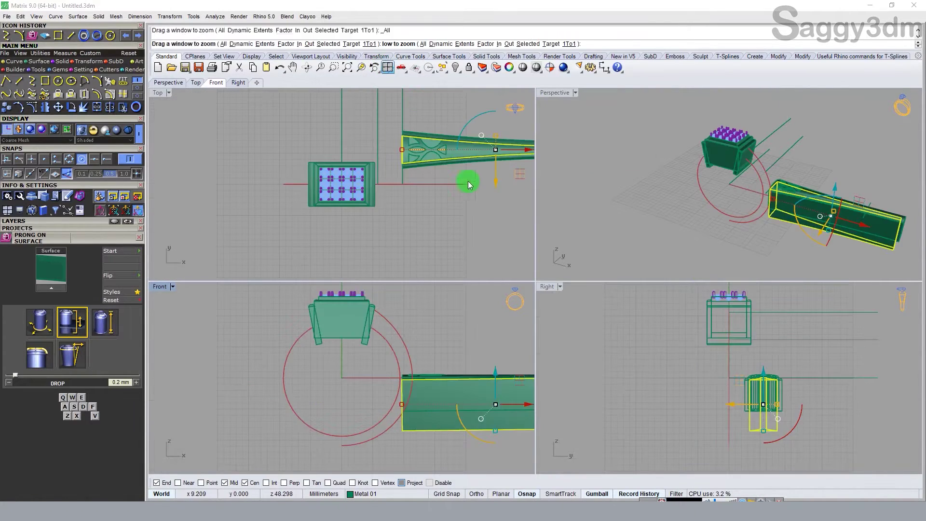
- Hide the outer patterned band in the Top view to reveal the inner band
double_click(158, 93)
scroll(576, 310, "up", 3)
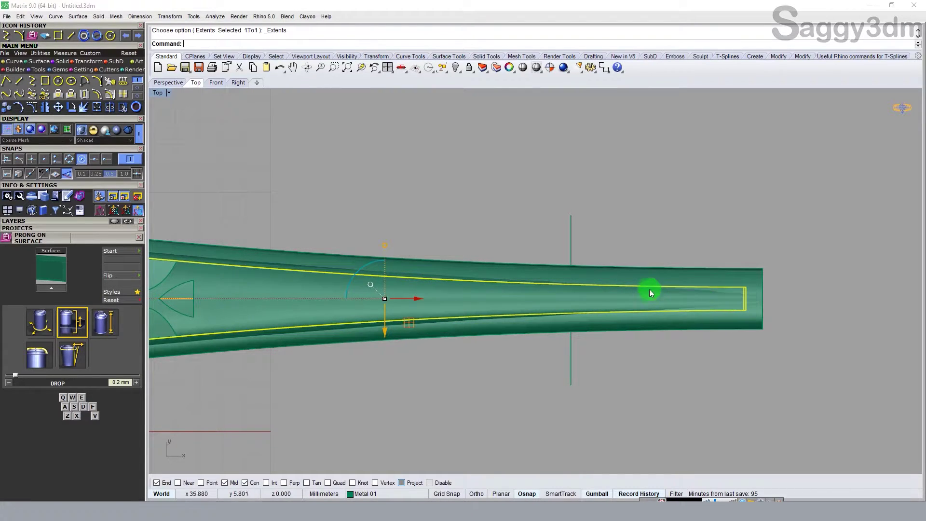
left_click(570, 233)
scroll(523, 231, "down", 3)
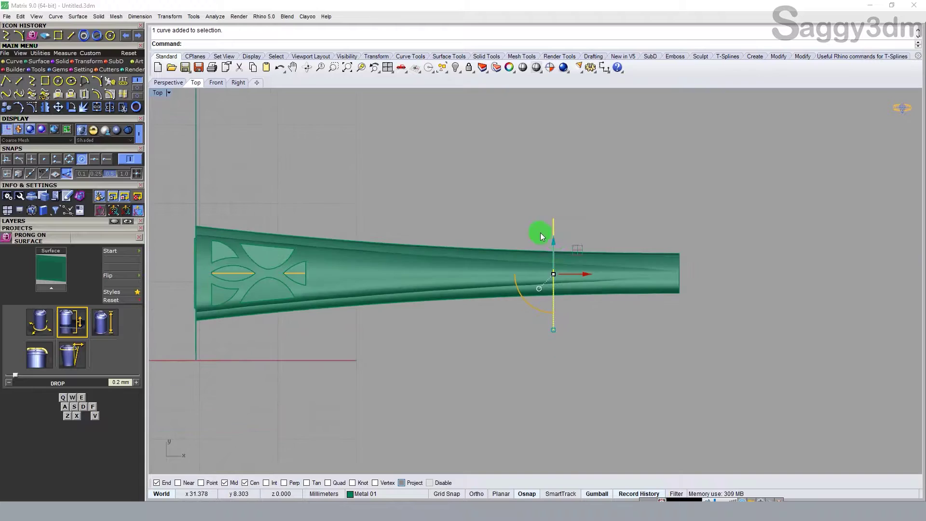
scroll(560, 261, "up", 1)
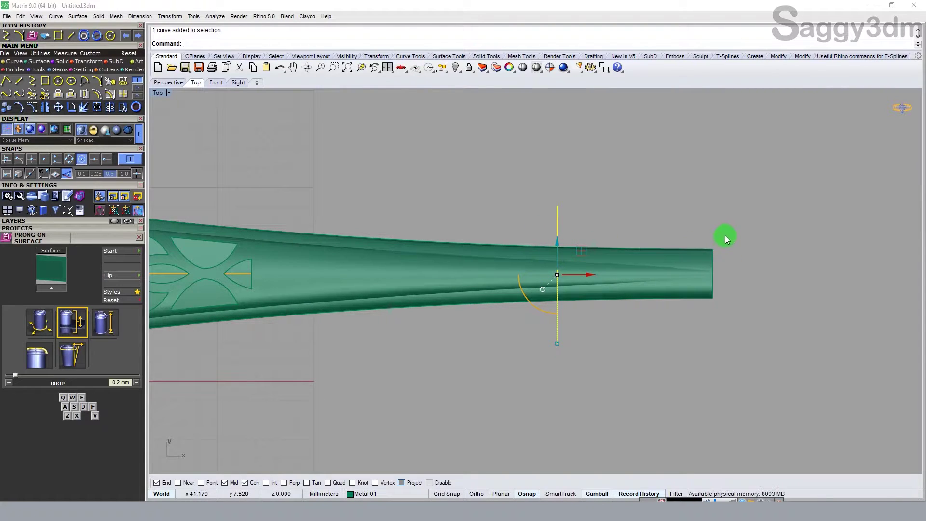
left_click(725, 236)
left_click(581, 267)
key("ctrl+h")
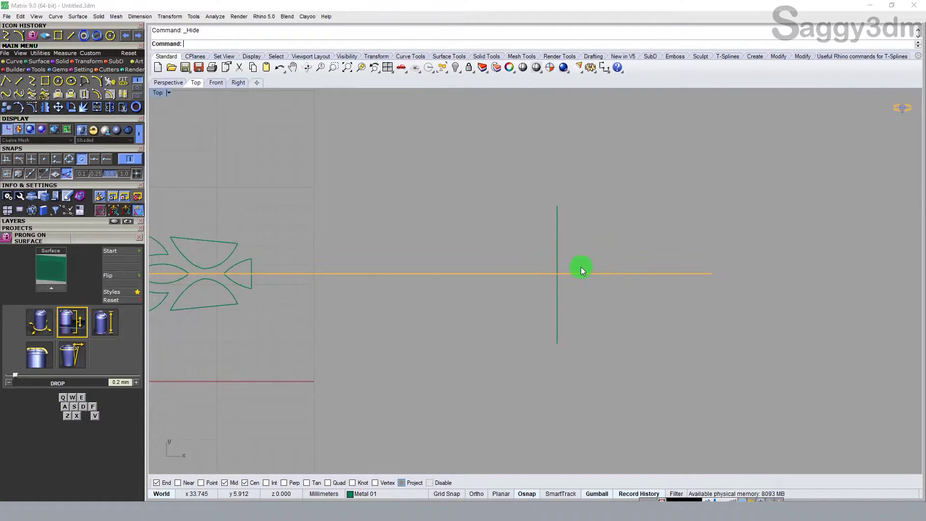
left_click(580, 267)
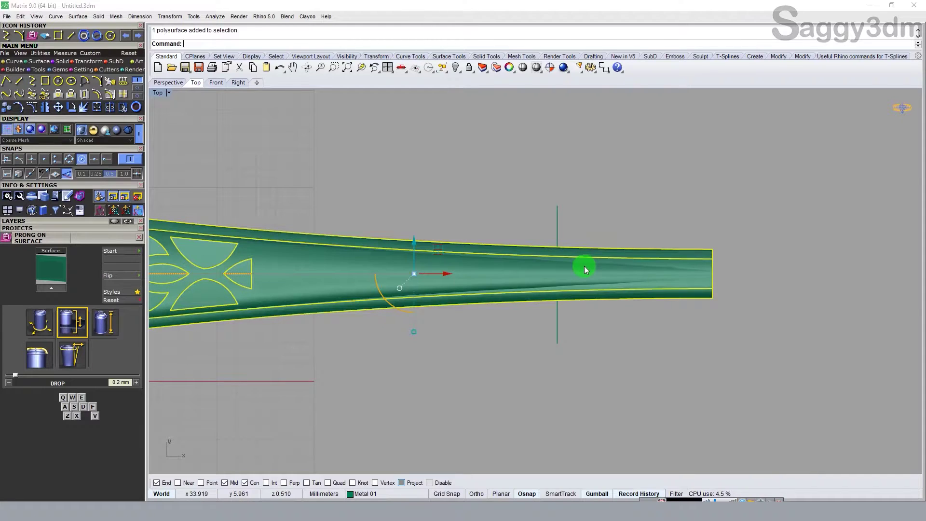
key("ctrl+h")
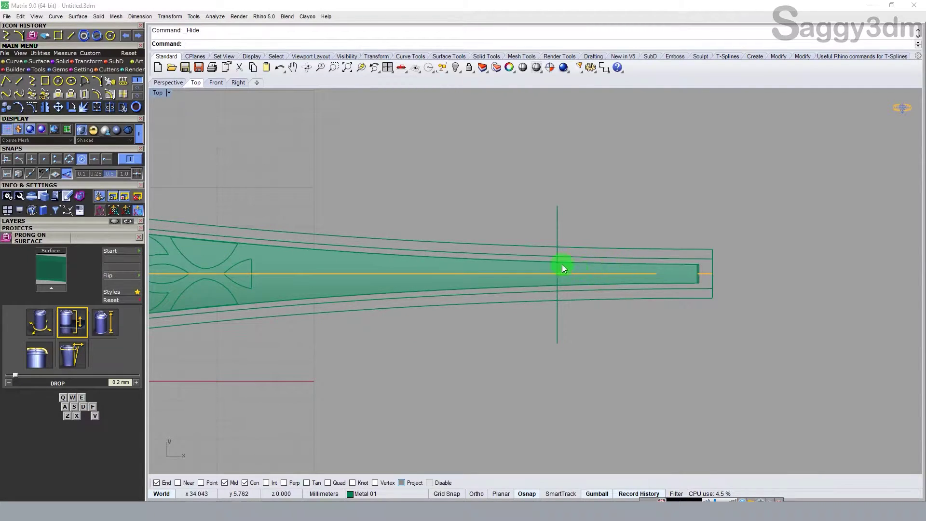
- Trim the inner band right of the vertical line and cap the remaining piece
scroll(562, 264, "up", 3)
left_click(548, 181)
left_click_drag(546, 181, 546, 185)
key("ctrl+z")
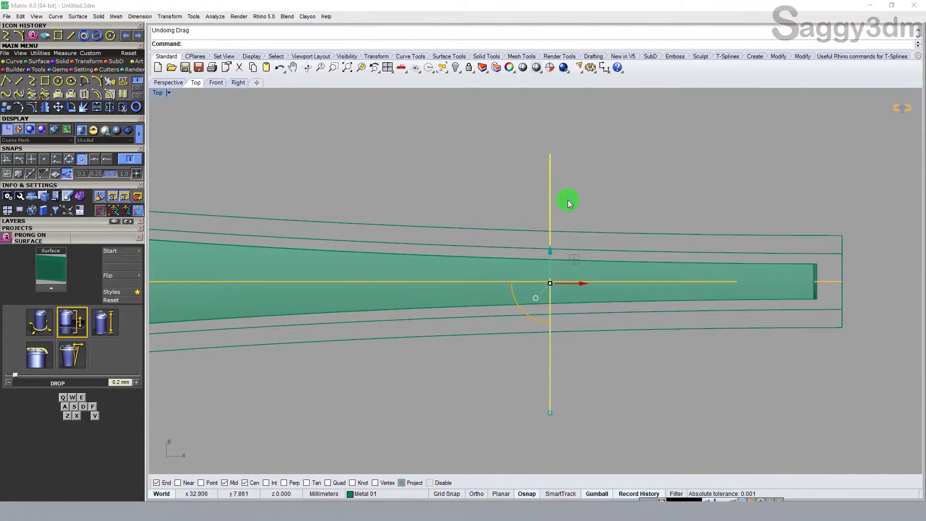
key("ctrl+t")
left_click(600, 276)
key("Return")
left_click(502, 269)
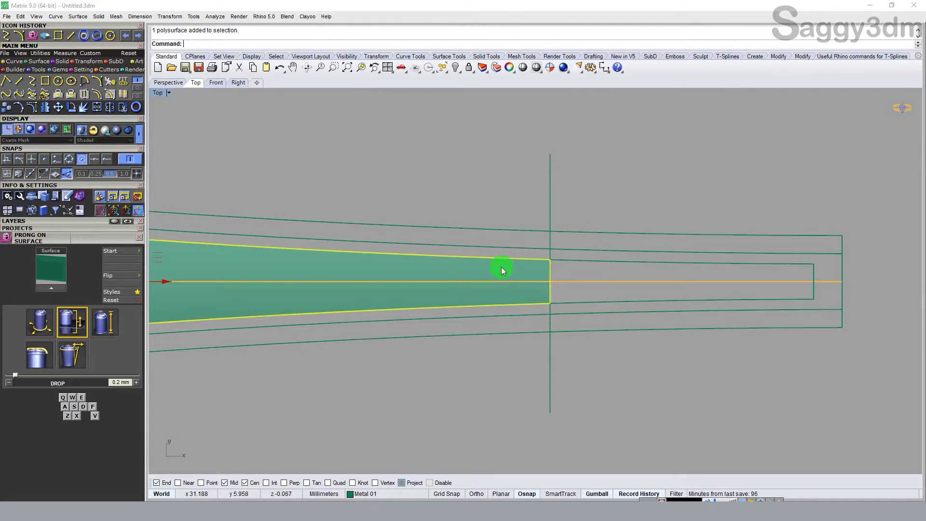
type("Cap")
key("Return")
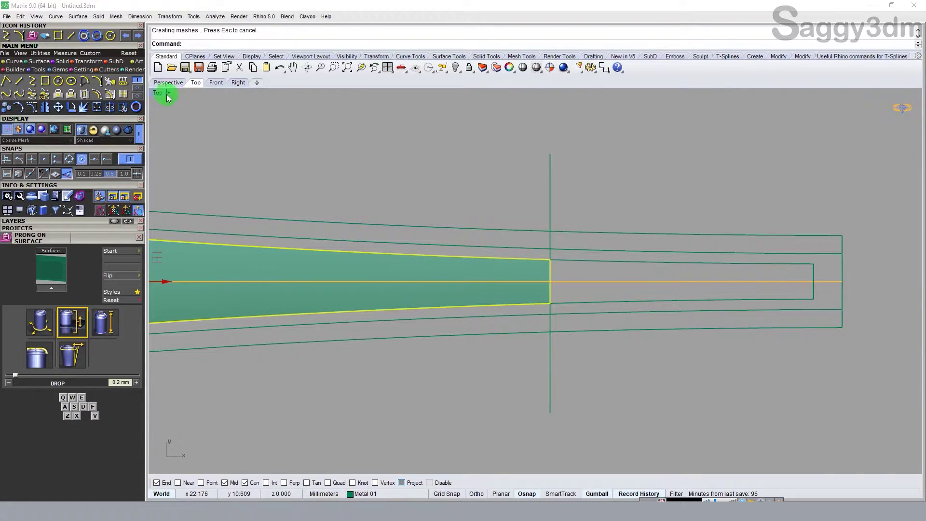
- Return to four views, orbit close to the capped box and reselect it in Front
double_click(166, 94)
left_click(431, 443)
left_click(447, 410)
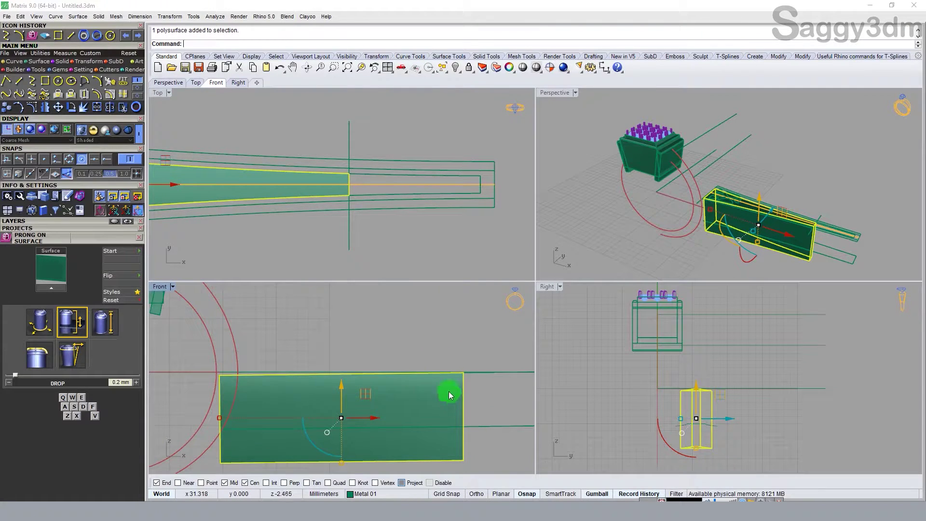
scroll(365, 396, "up", 3)
scroll(311, 357, "down", 3)
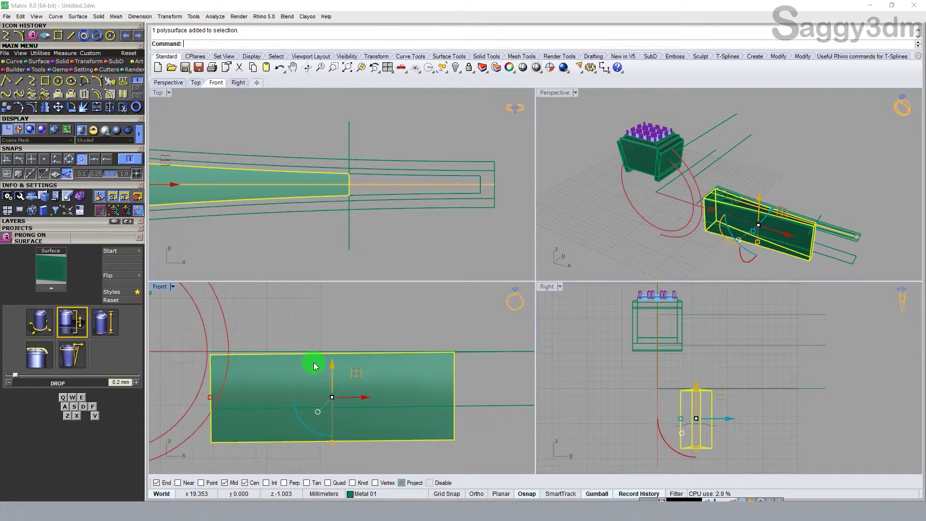
key("Escape")
mouse_move(850, 239)
right_mouse_down()
mouse_move(749, 137)
mouse_move(806, 209)
right_mouse_up()
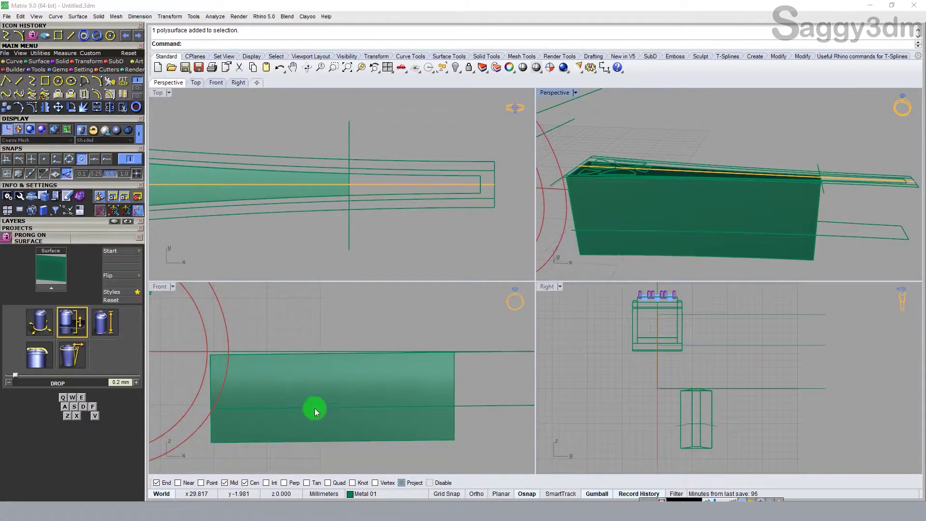
scroll(275, 376, "up", 2)
left_click(212, 360)
scroll(205, 358, "down", 1)
- Shear the box in the Front view with its origin at the box's left end
scroll(205, 358, "down", 2)
type("S")
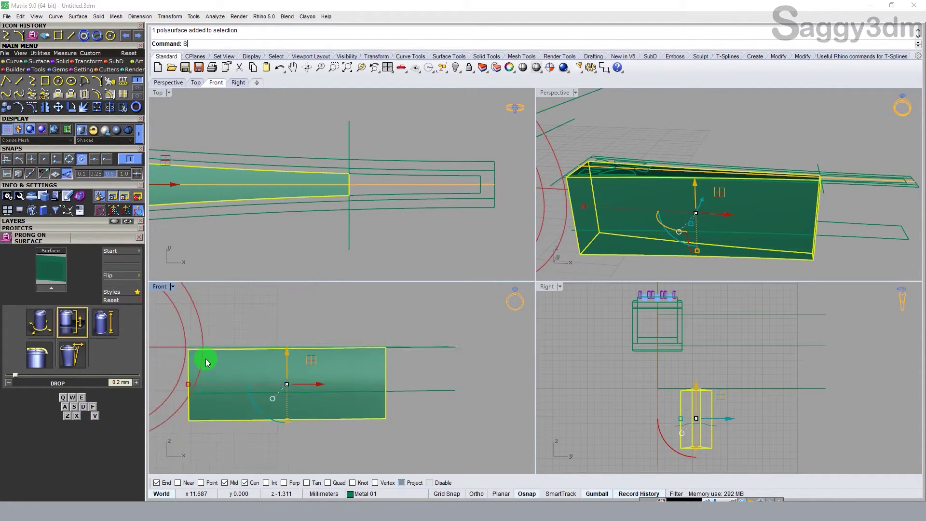
type("ear")
key("Return")
left_click(189, 350)
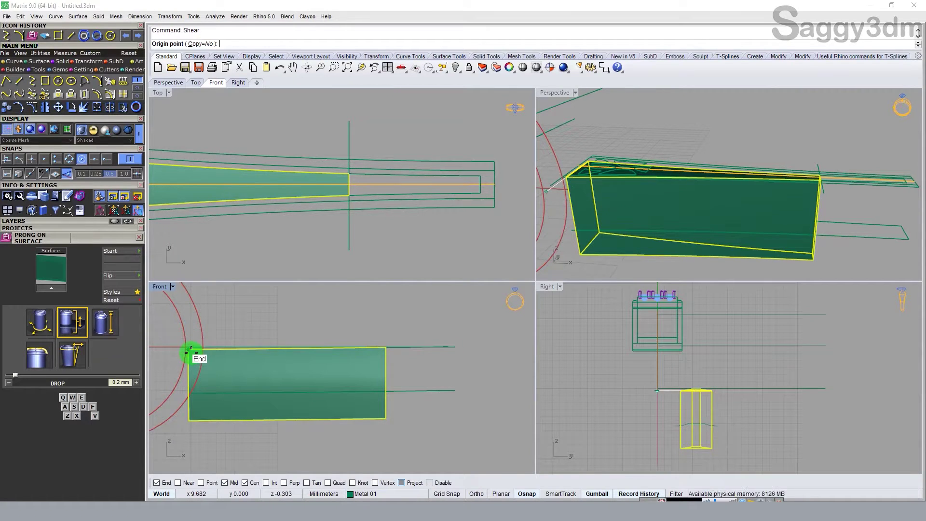
scroll(447, 364, "up", 2)
scroll(448, 364, "up", 2)
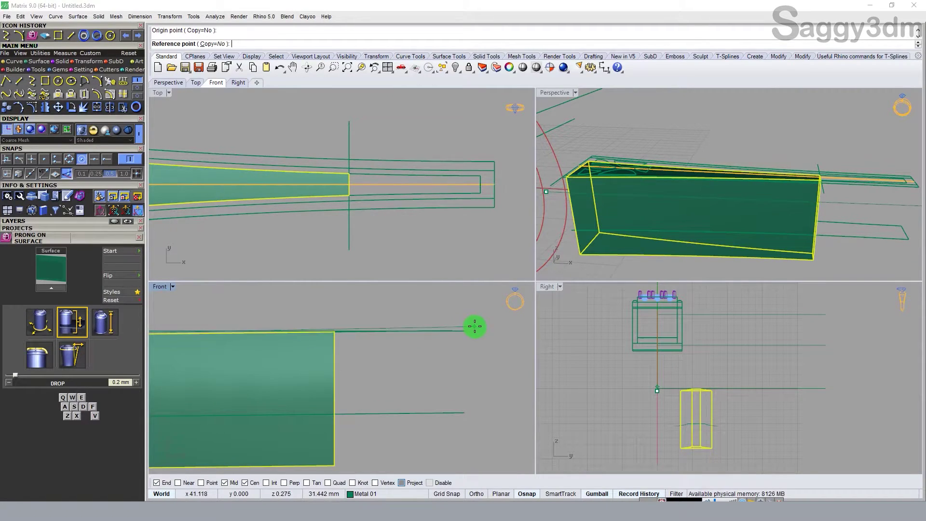
left_click(499, 331)
left_click(504, 343)
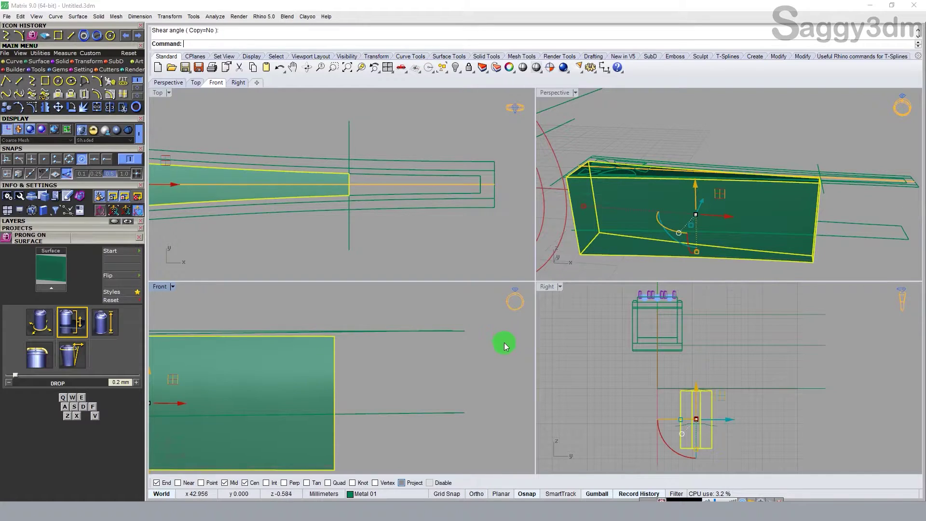
- Reselect the sheared box in the Front view and centre it in the viewport
key("Escape")
scroll(242, 339, "up", 2)
scroll(289, 343, "up", 2)
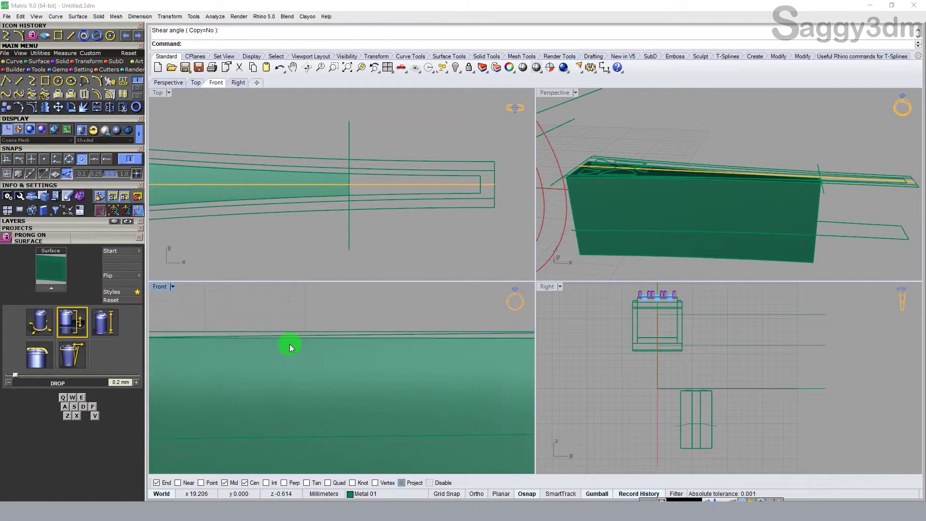
scroll(289, 343, "down", 2)
scroll(386, 340, "down", 1)
left_click(358, 345)
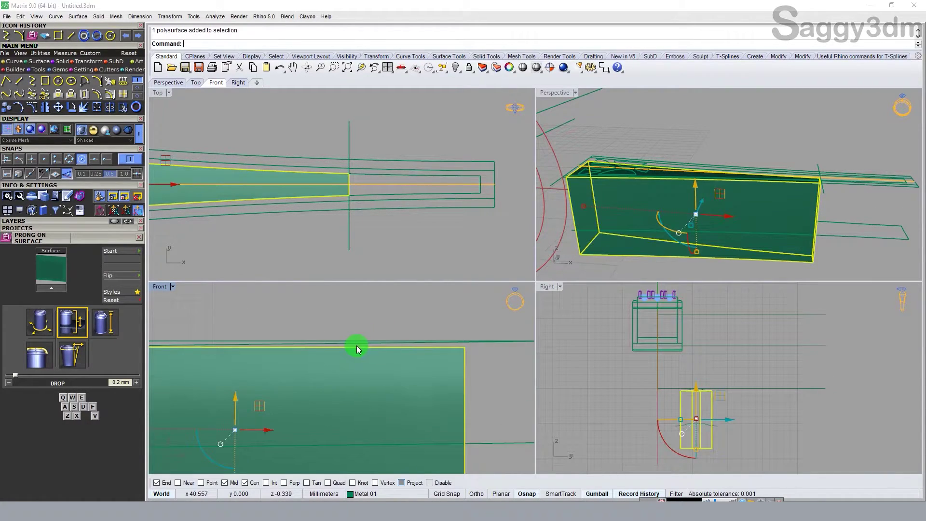
left_click(357, 345)
key("Escape")
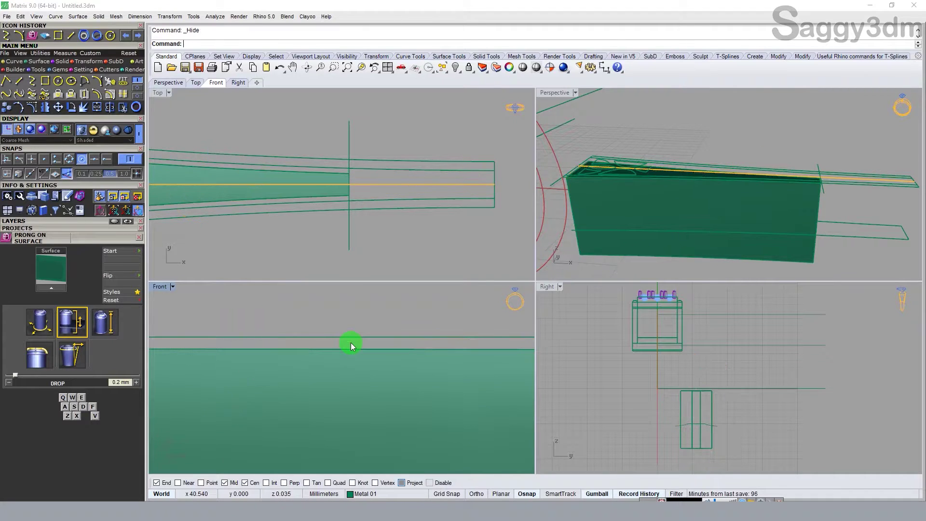
scroll(351, 343, "down", 1)
left_click(367, 360)
scroll(381, 352, "down", 1)
scroll(392, 346, "down", 1)
left_click(785, 153)
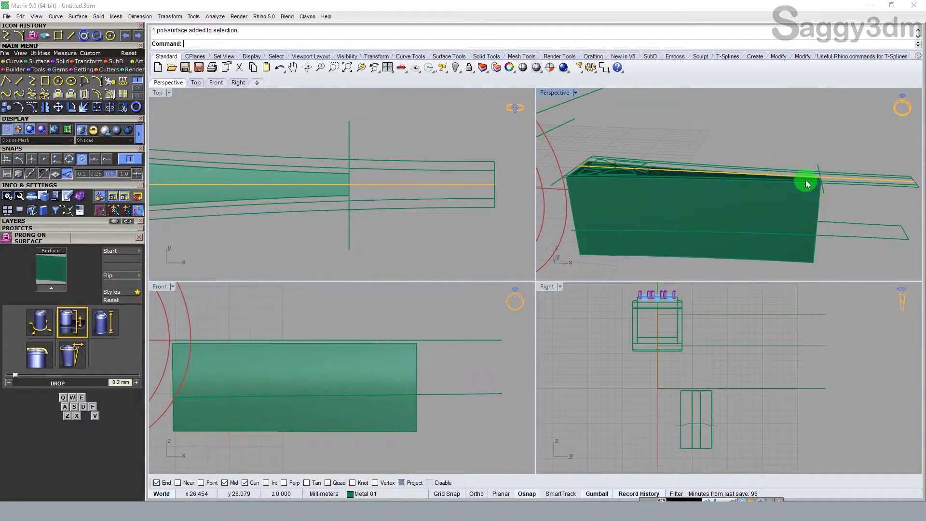
left_click(406, 355)
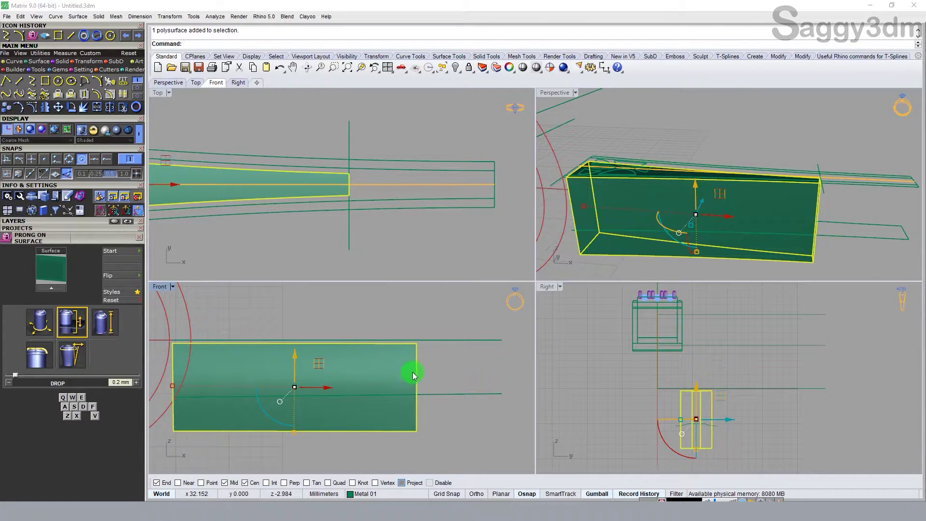
right_click_drag(313, 377, 319, 358)
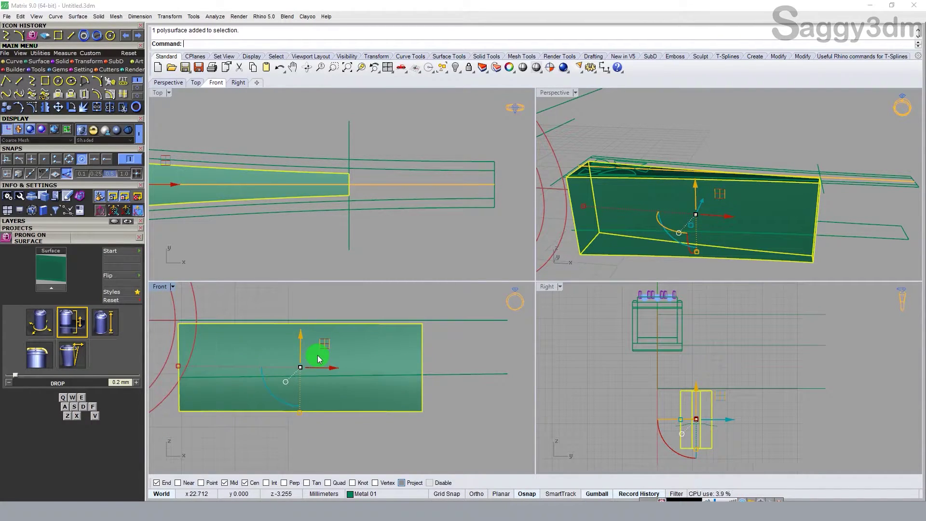
- Bend the box downward through a point past its right end, with object snap off
type("Bend")
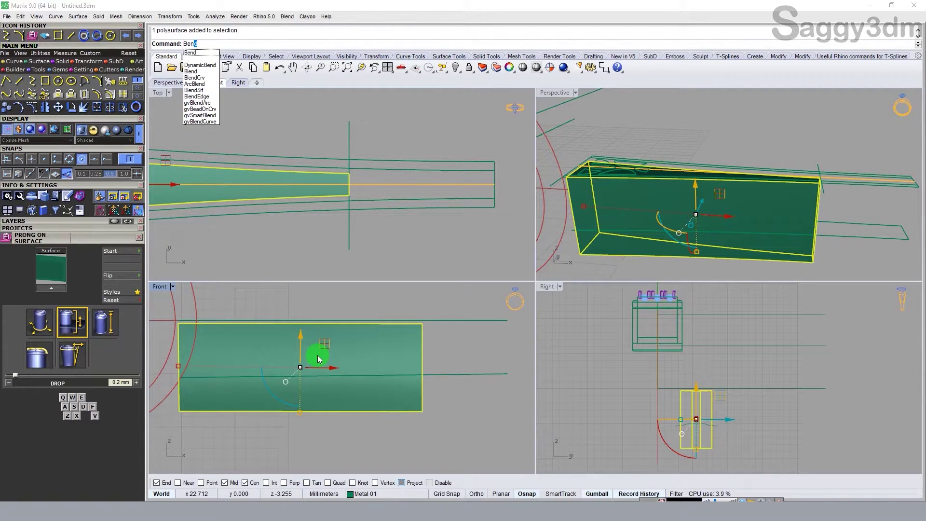
key("Return")
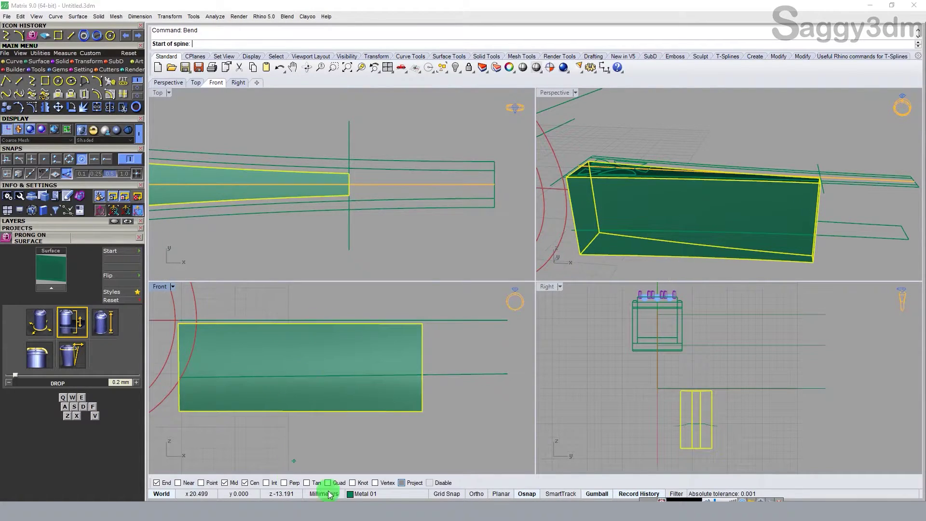
left_click(429, 482)
left_click(313, 325)
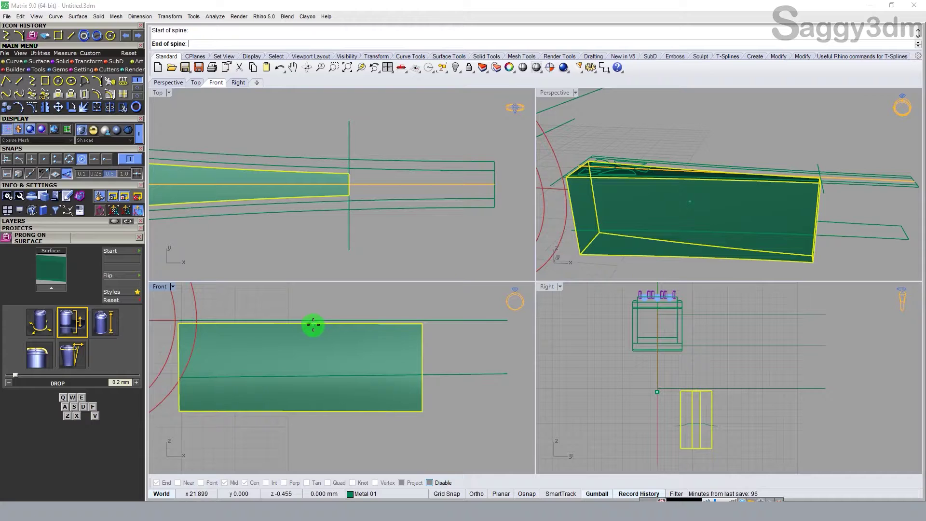
left_click(456, 325)
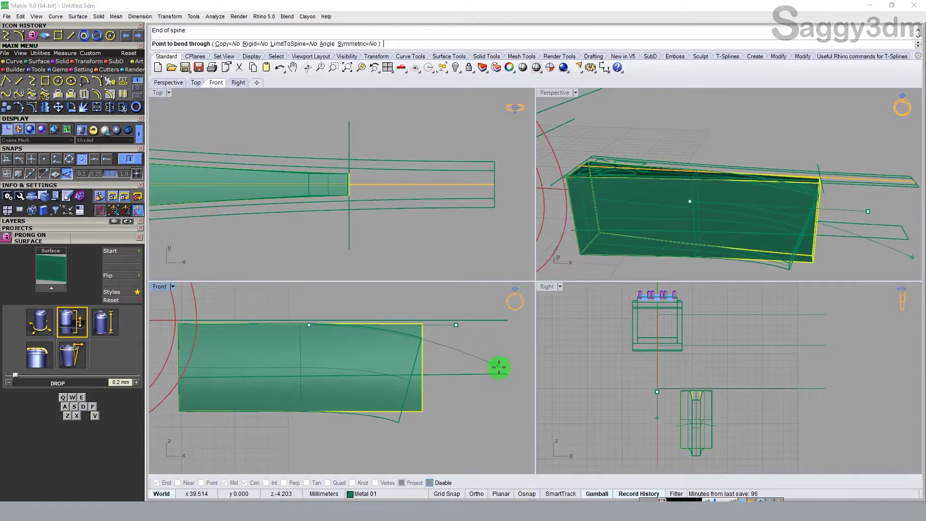
left_click(497, 408)
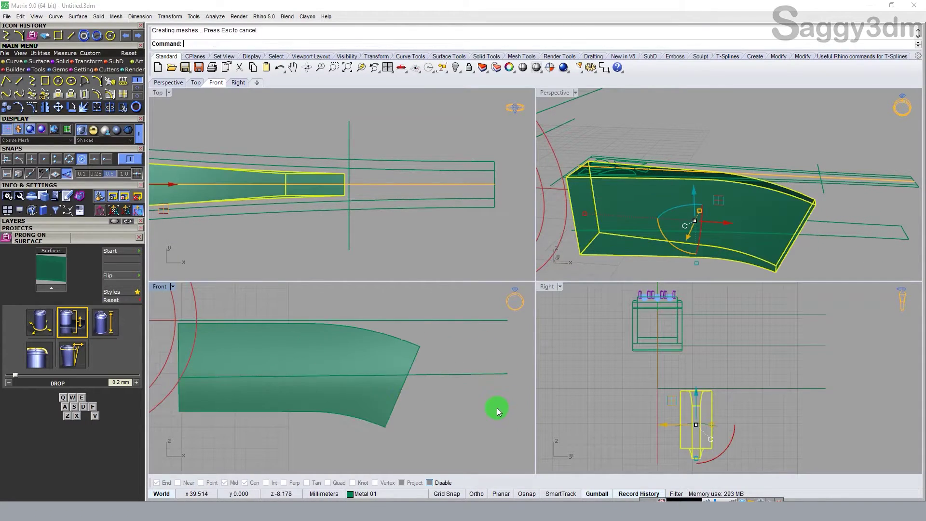
left_click(496, 407)
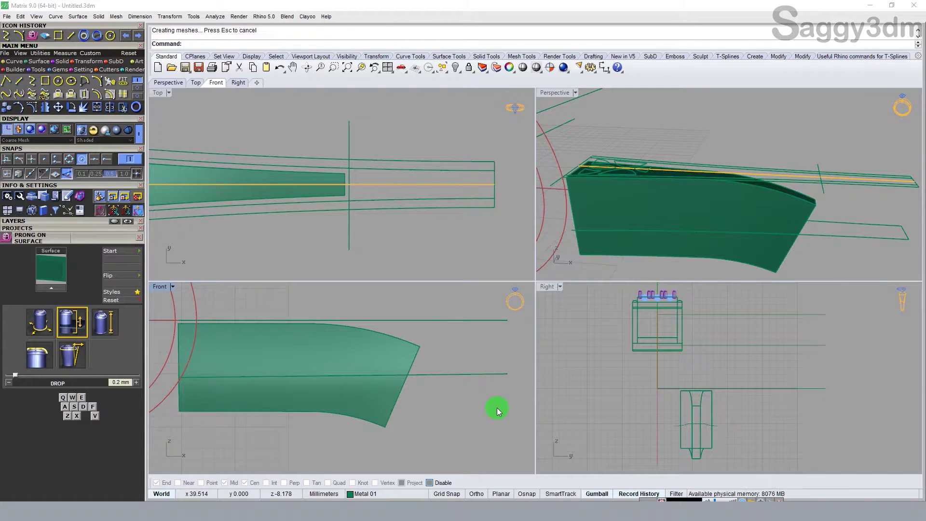
- Undo the bend, paste the bent copy back in, and hide the original straight box
right_click_drag(713, 213, 721, 189)
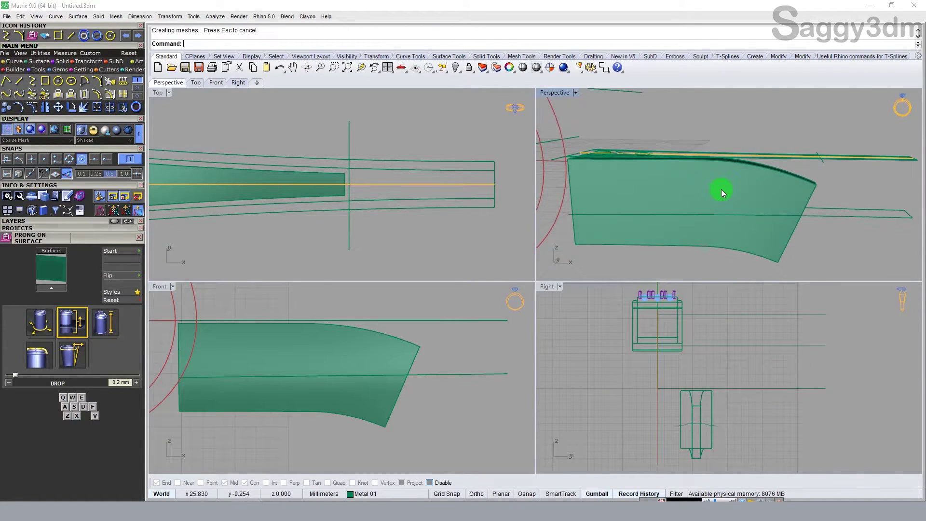
left_click(721, 189)
key("ctrl+z")
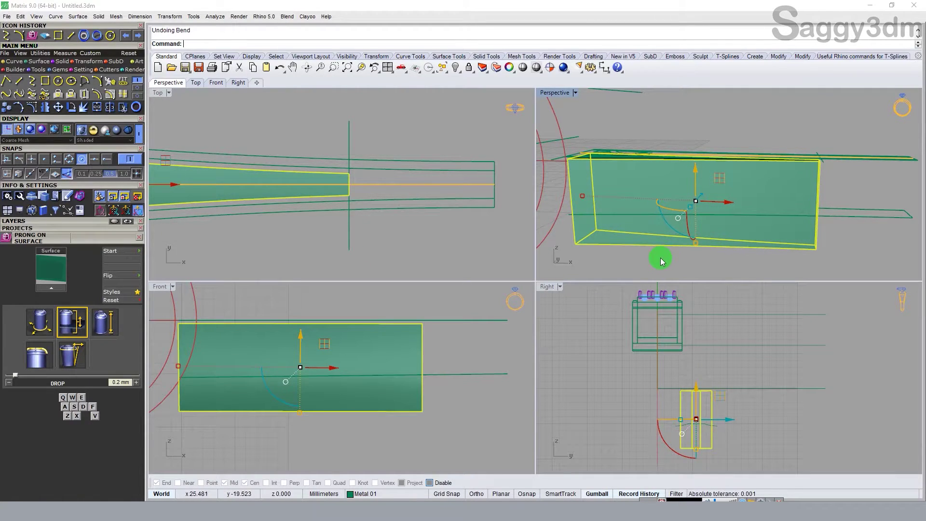
key("ctrl+v")
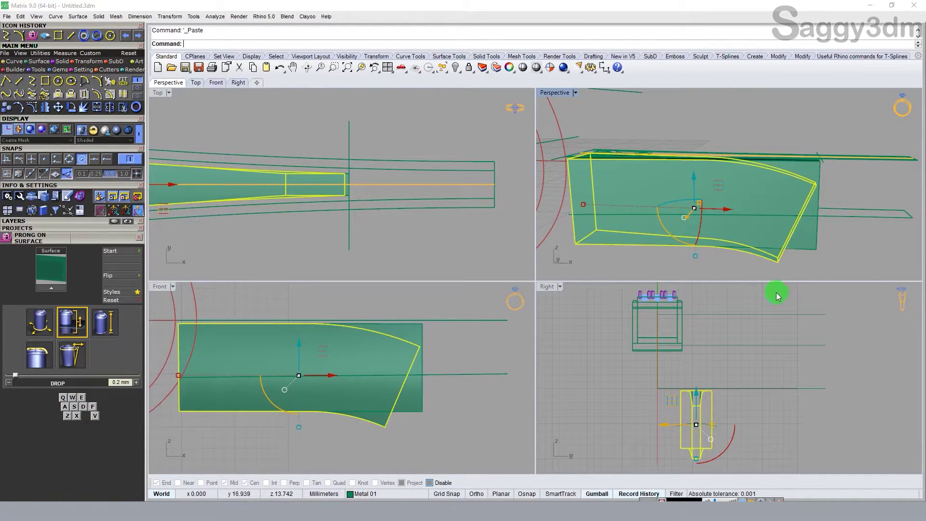
left_click(776, 292)
left_click(811, 254)
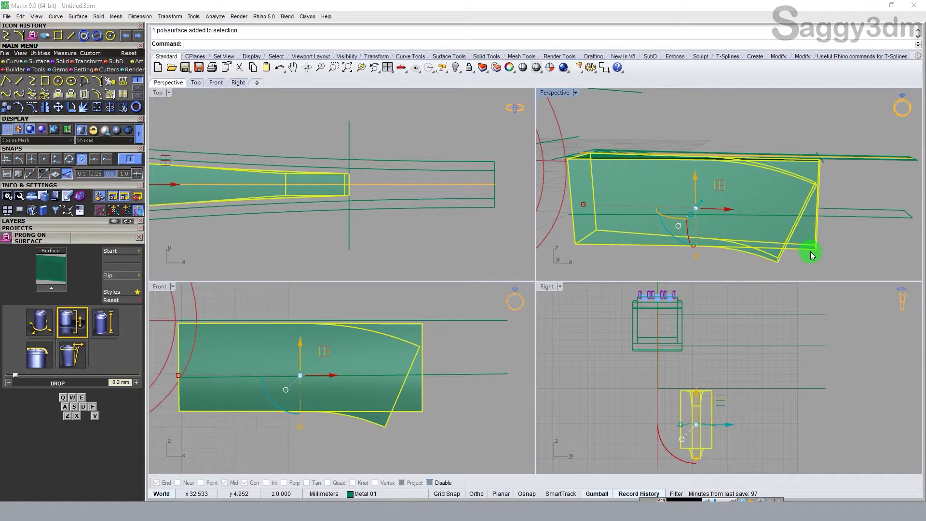
left_click(855, 242)
left_click(791, 238)
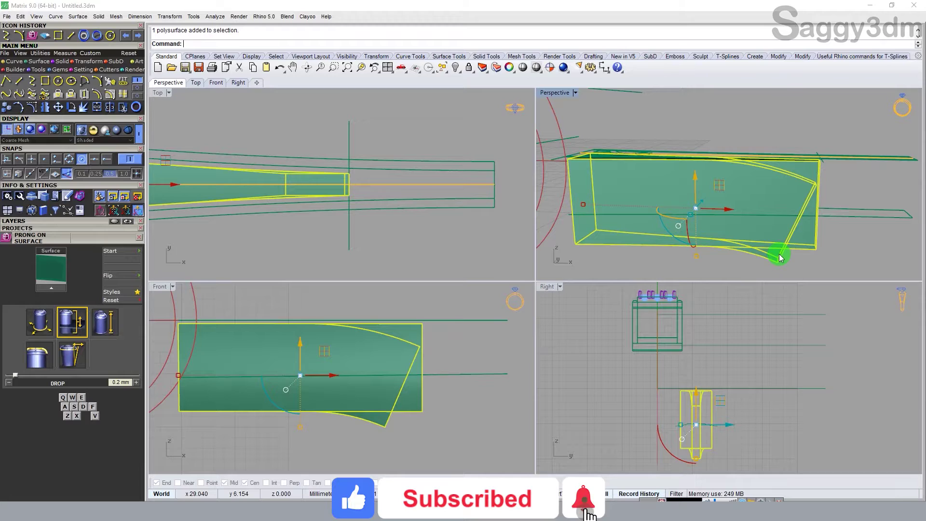
type("h")
key("ctrl+h")
- Show chosen hidden pieces, maximize Perspective, and undo a trial hide of them
key("ctrl+shift+h")
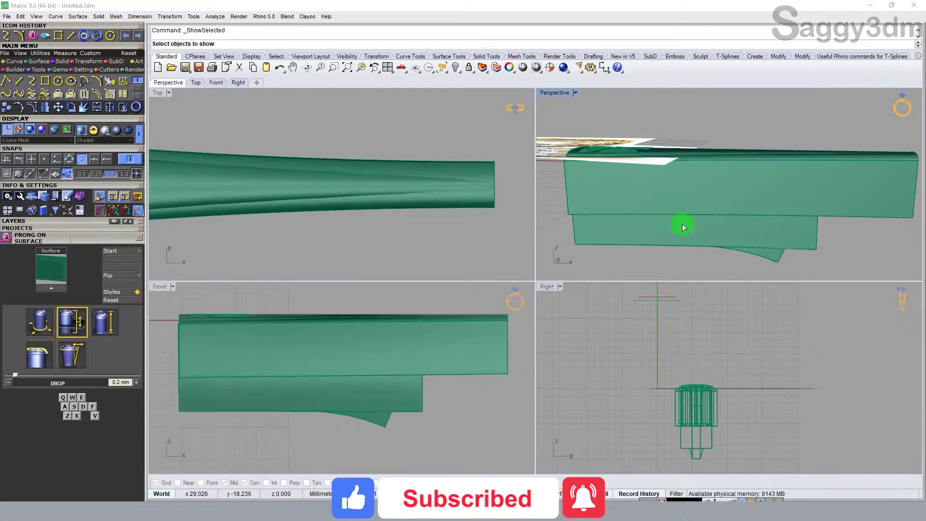
mouse_move(679, 225)
right_mouse_down()
mouse_move(826, 211)
mouse_move(814, 196)
mouse_move(777, 244)
right_mouse_up()
scroll(679, 231, "up", 3)
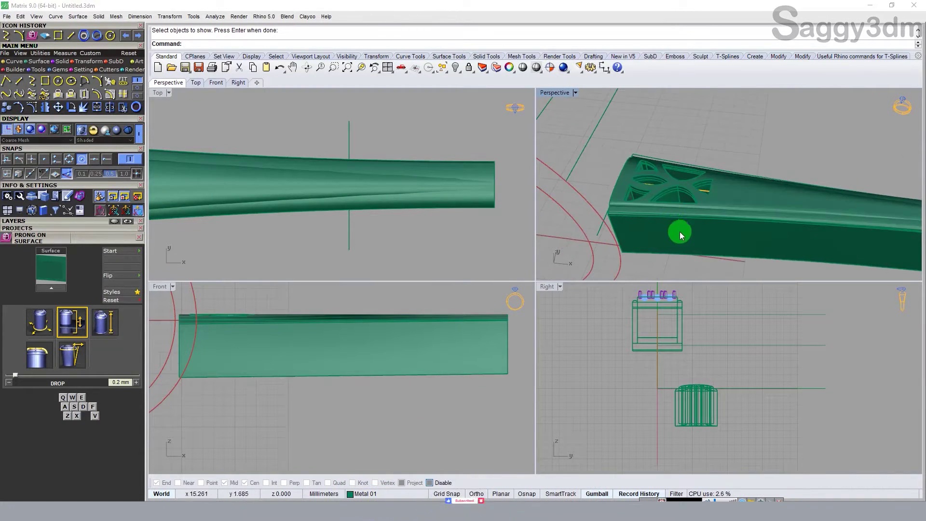
left_click(678, 232)
right_click_drag(679, 232, 541, 107)
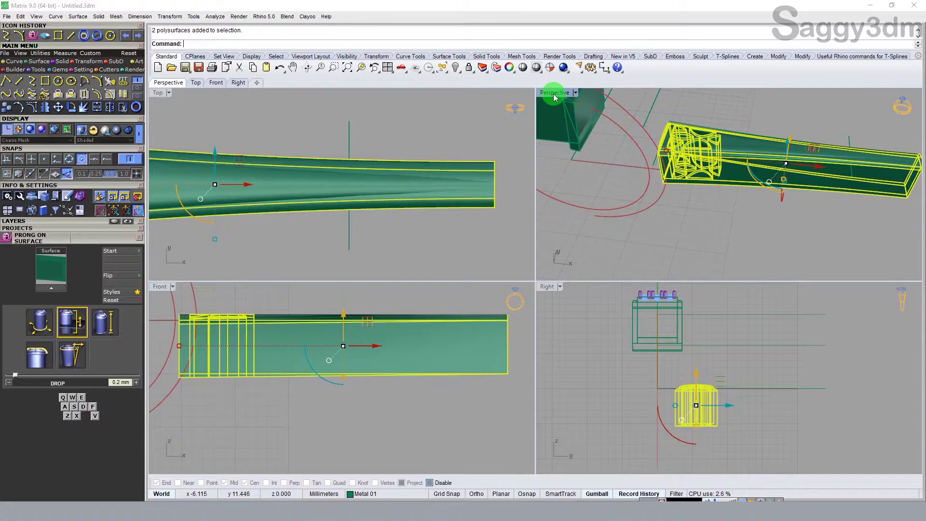
double_click(554, 92)
mouse_move(548, 200)
right_mouse_down()
mouse_move(571, 242)
mouse_move(577, 109)
mouse_move(557, 149)
mouse_move(661, 198)
mouse_move(688, 260)
right_mouse_up()
key("ctrl+h")
key("ctrl+z")
scroll(499, 279, "up", 5)
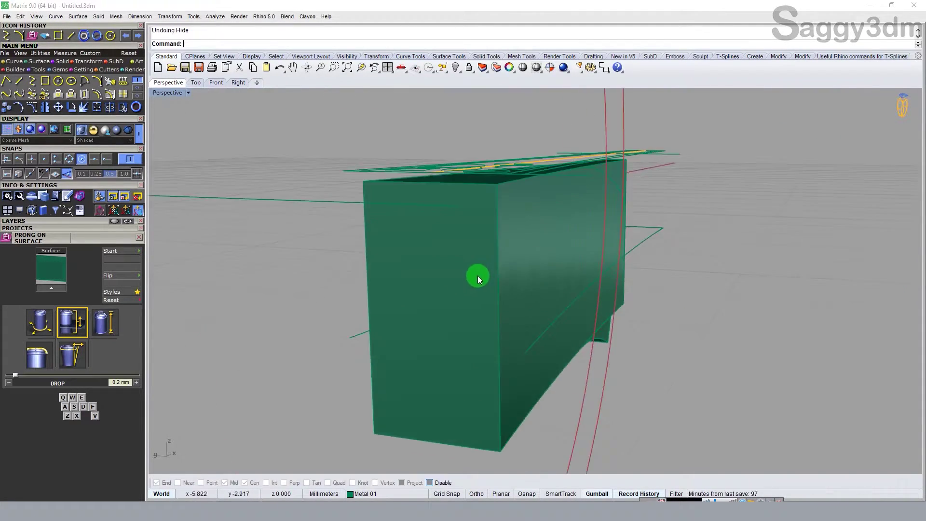
- Place a trial 4.45 dimension at the block's end with snapping on, then undo it
left_click(604, 67)
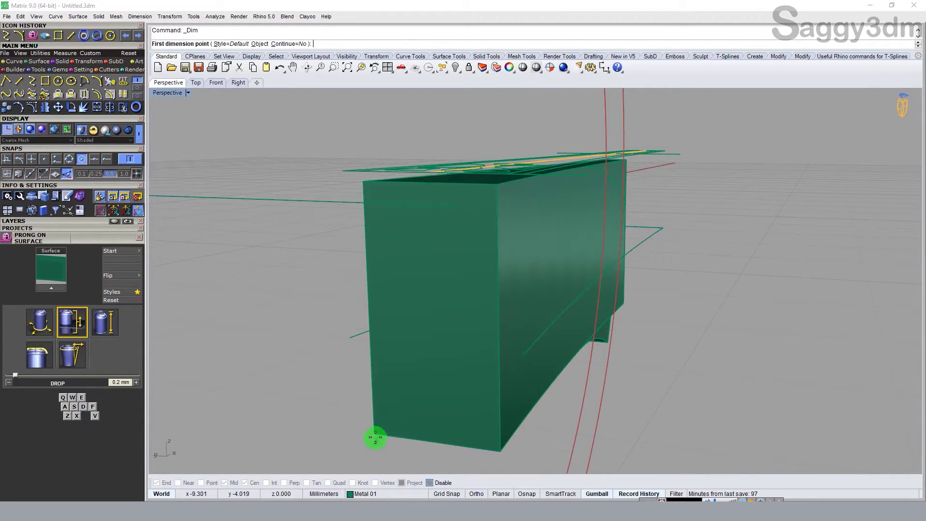
left_click(429, 482)
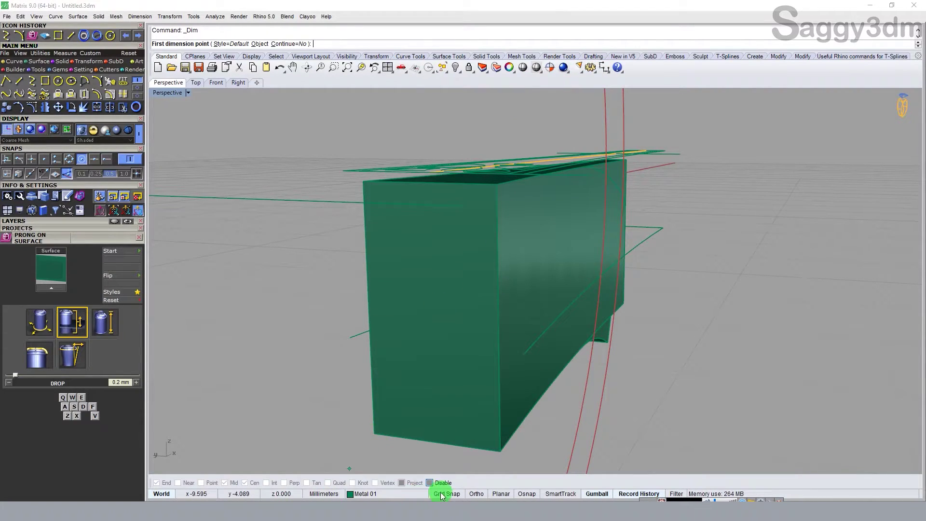
left_click(373, 436)
left_click(499, 448)
scroll(438, 268, "down", 3)
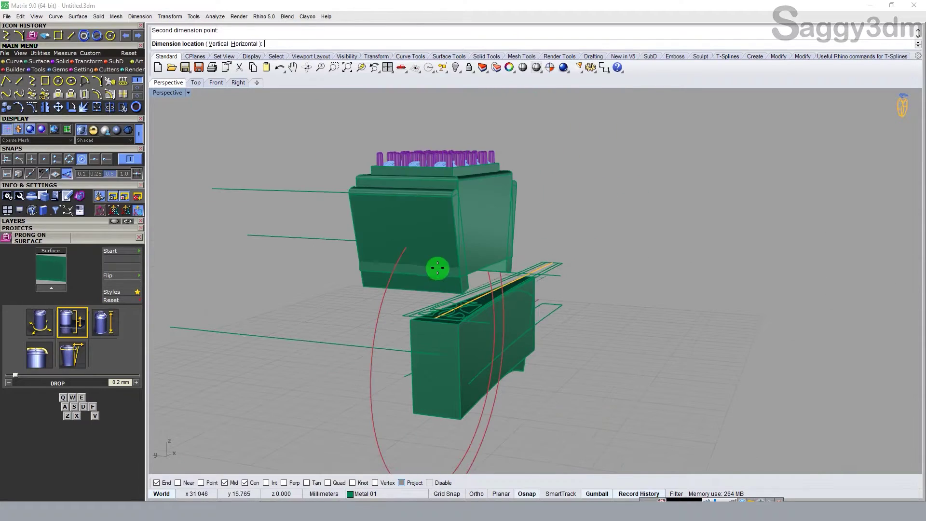
scroll(419, 321, "down", 2)
scroll(434, 259, "up", 3)
scroll(455, 283, "up", 2)
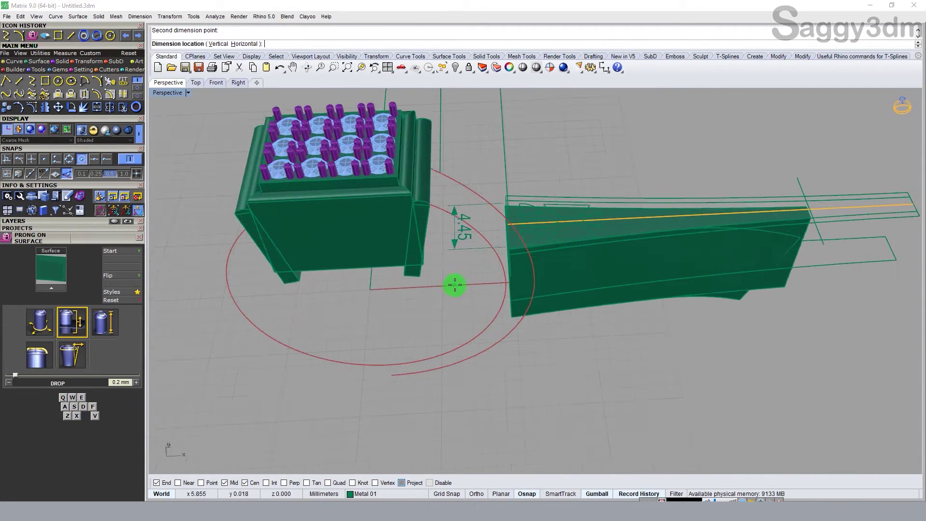
left_click(467, 223)
scroll(466, 223, "up", 2)
key("ctrl+z")
scroll(517, 247, "down", 3)
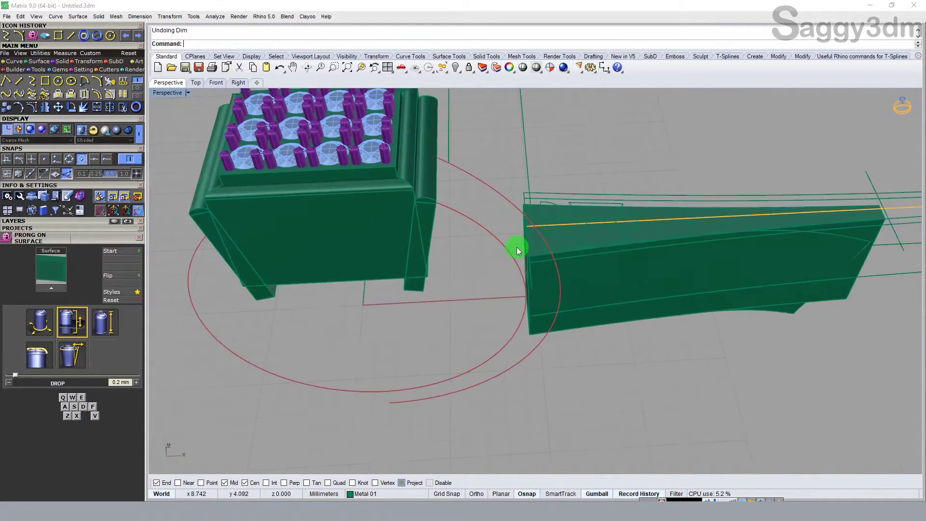
- Undo and redo the Paste, then undo the Cap and Dim edits
key("ctrl+z")
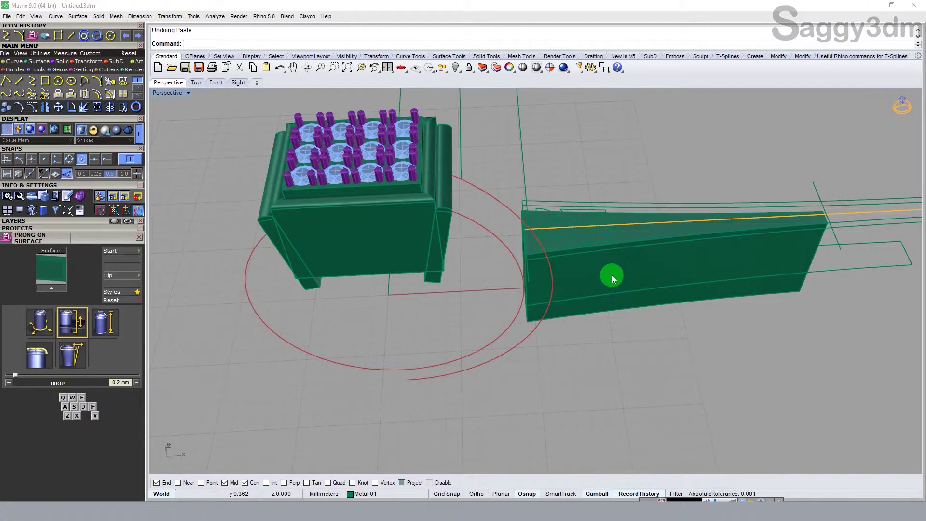
key("ctrl+y")
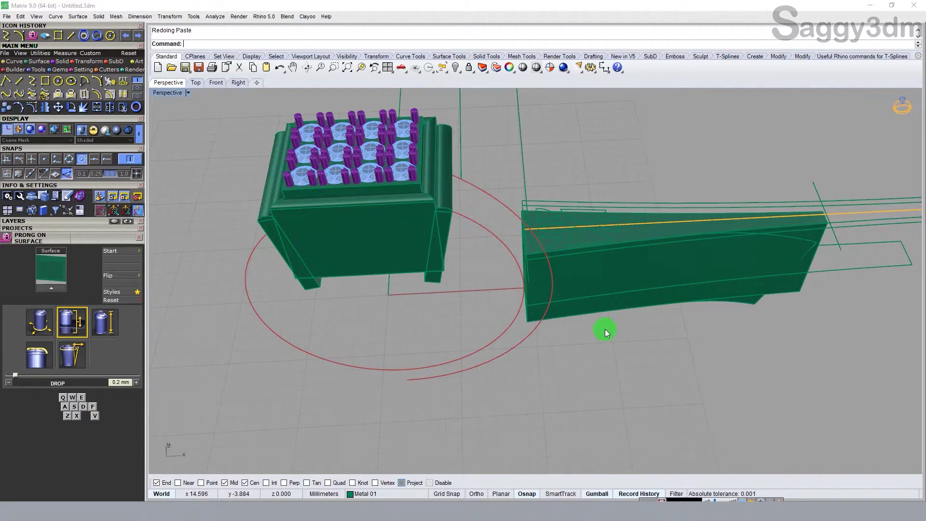
key("ctrl+z")
key("ctrl+z")
key("ctrl+z")
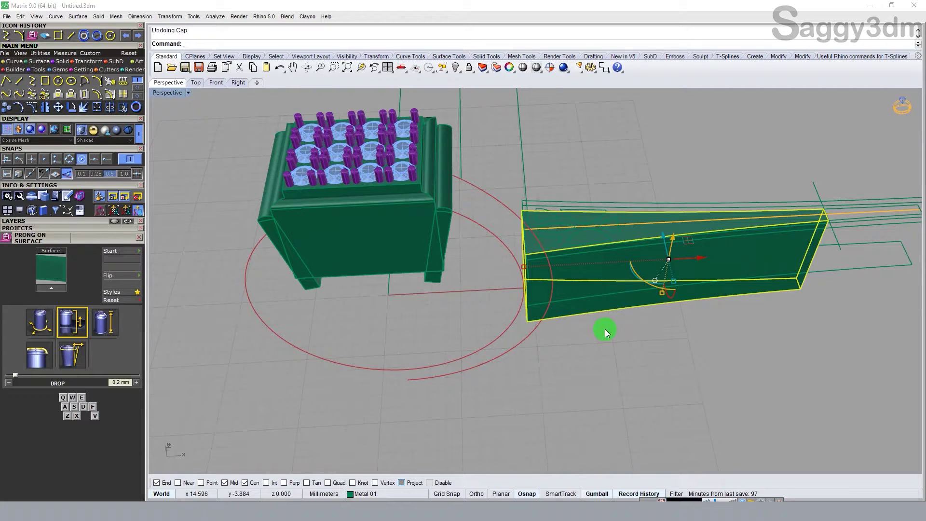
key("ctrl+z")
key("ctrl+y")
key("ctrl+z")
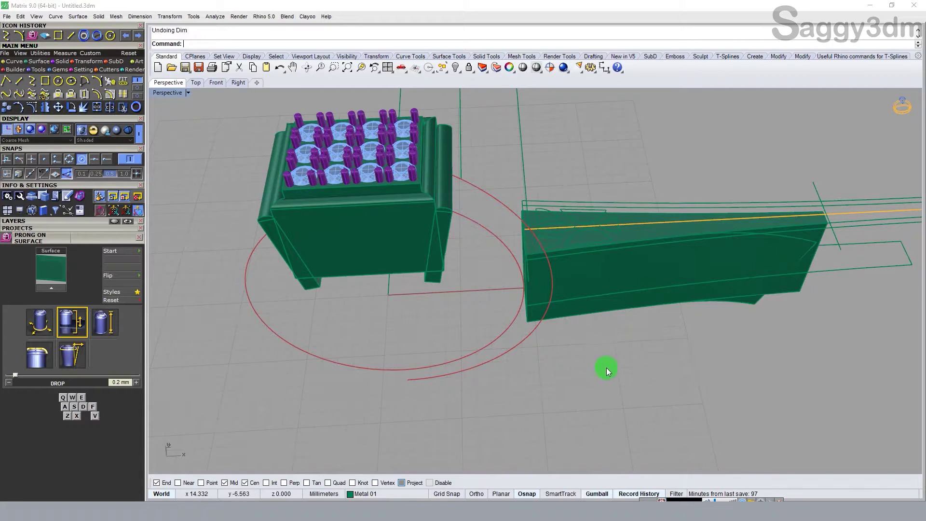
- Hide the shank polysurface on the right
right_click_drag(606, 367, 711, 368)
left_click(742, 415)
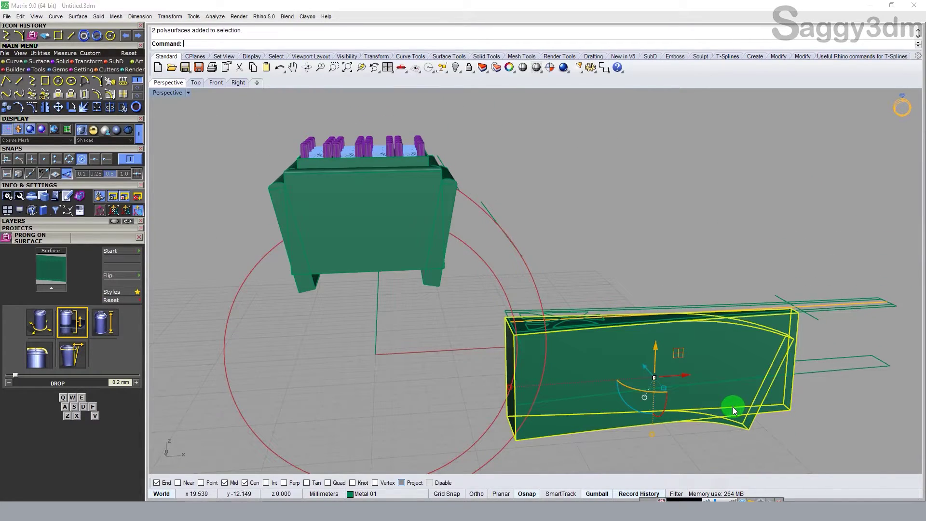
type("h")
key("ctrl+h")
scroll(577, 322, "up", 5)
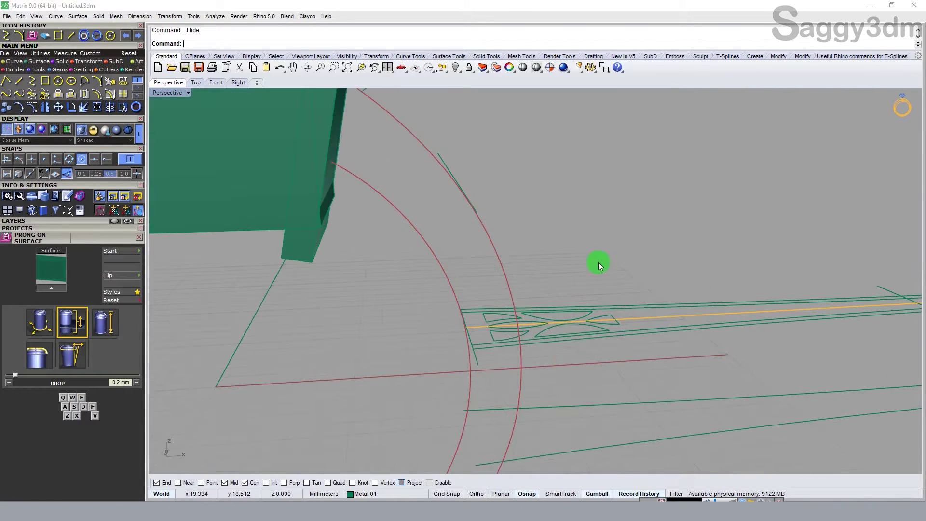
scroll(664, 221, "down", 5)
scroll(615, 283, "up", 3)
scroll(687, 241, "up", 3)
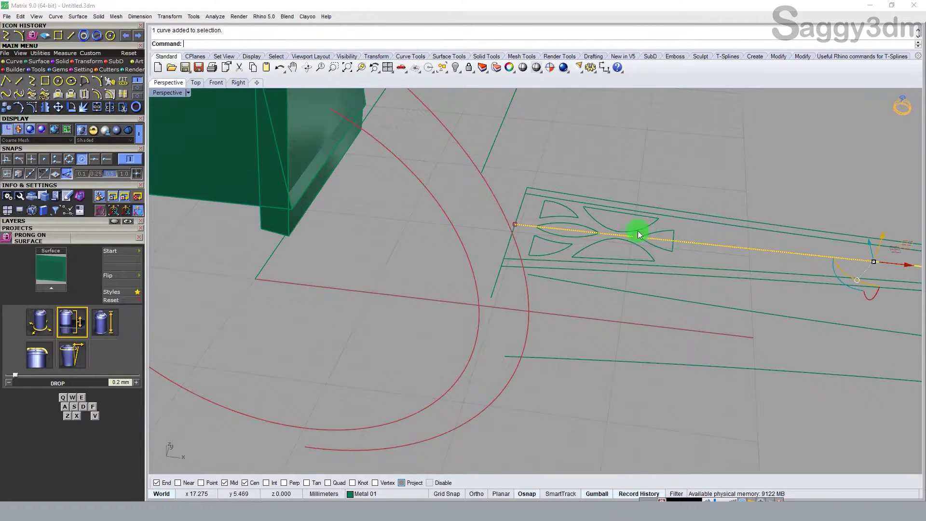
scroll(637, 231, "down", 3)
- Window-select the seven decorative pattern curves and hide them
left_click_drag(551, 360, 613, 250)
scroll(613, 251, "up", 3)
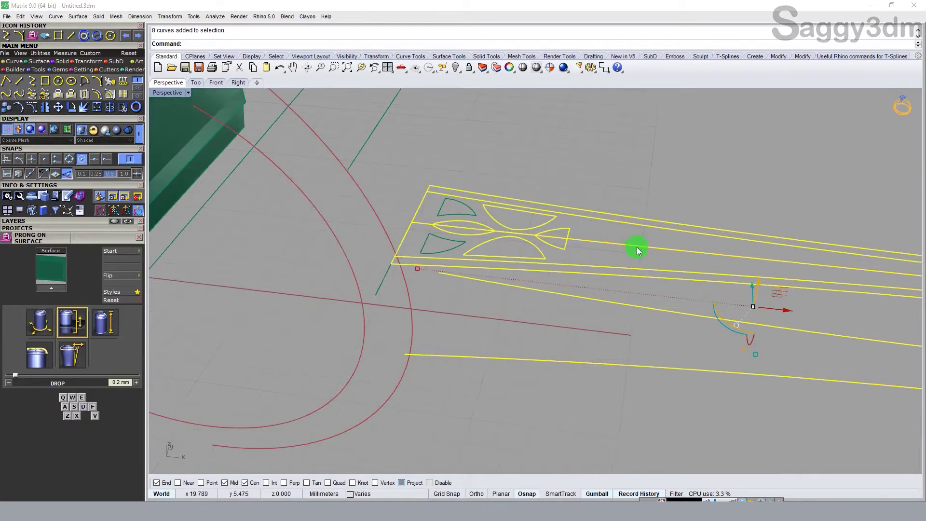
left_click(529, 331)
left_click_drag(372, 159, 625, 335)
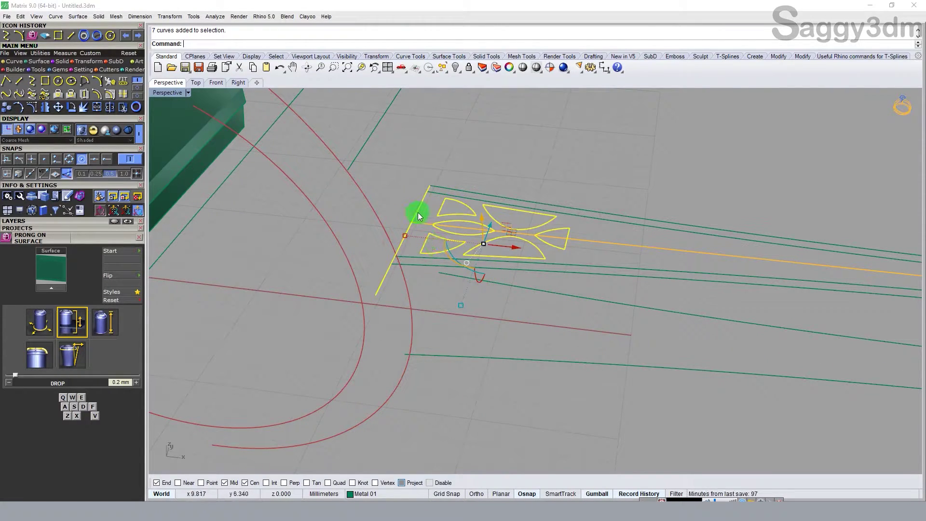
key("ctrl+h")
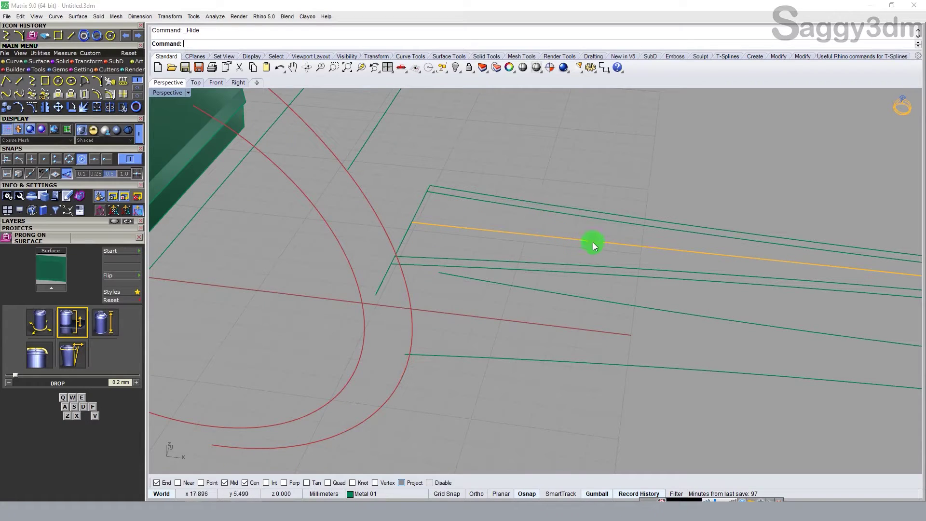
- Hide the remaining shank outline curves and vertical line, keeping the rail curve
scroll(592, 243, "down", 4)
left_click_drag(495, 390, 468, 253)
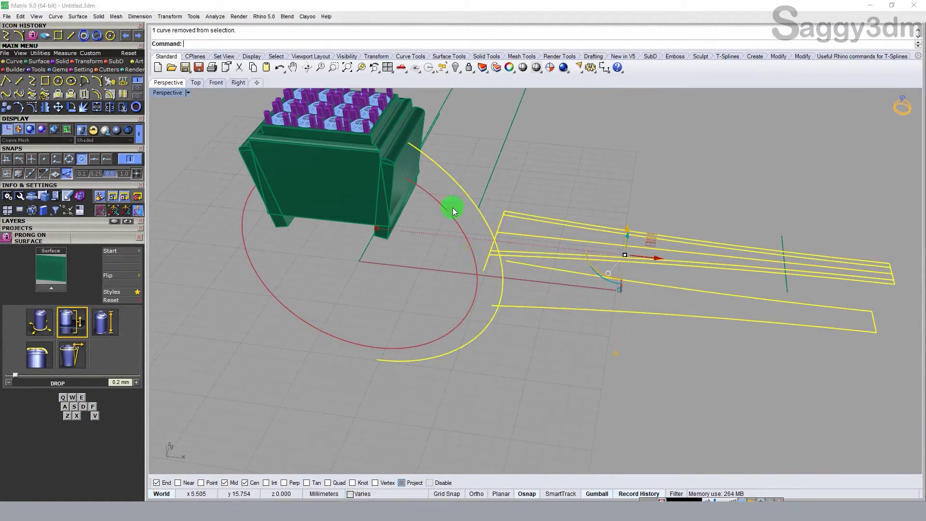
left_click(784, 260, "shift")
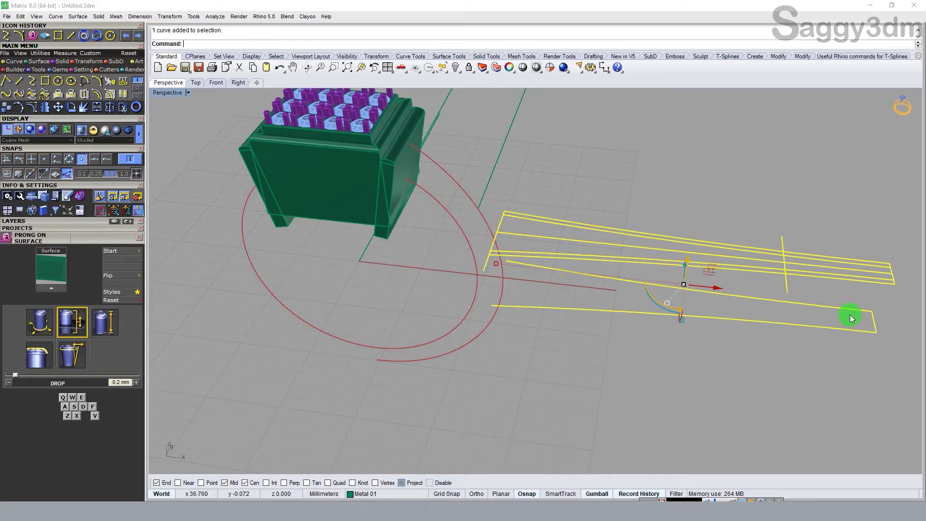
left_click(569, 239, "ctrl")
key("ctrl+h")
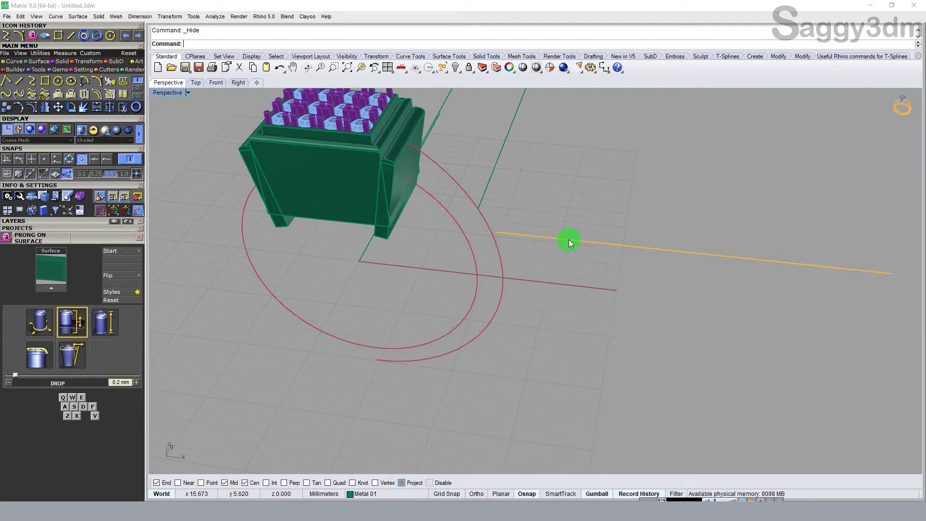
- Orbit to a low side angle and restore the four-view layout
mouse_move(568, 239)
right_mouse_down()
mouse_move(480, 264)
mouse_move(458, 184)
right_mouse_up()
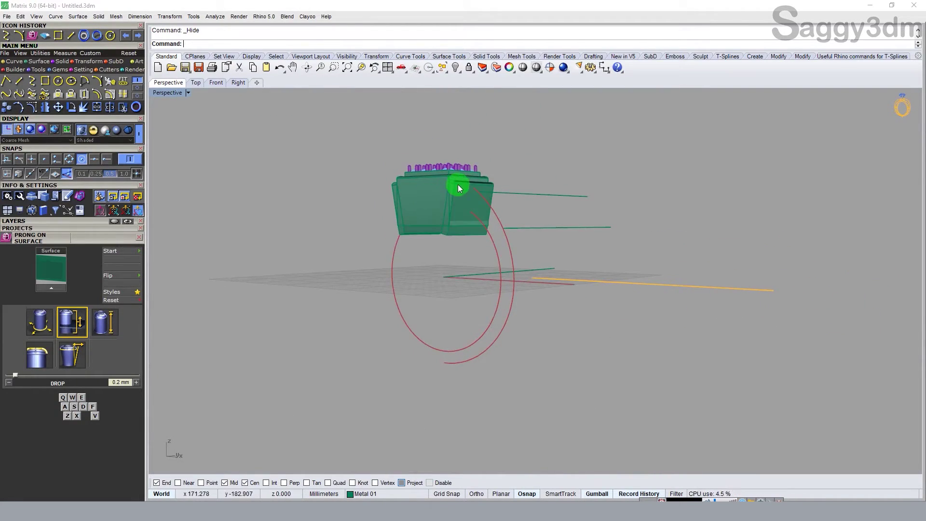
double_click(171, 95)
double_click(549, 287)
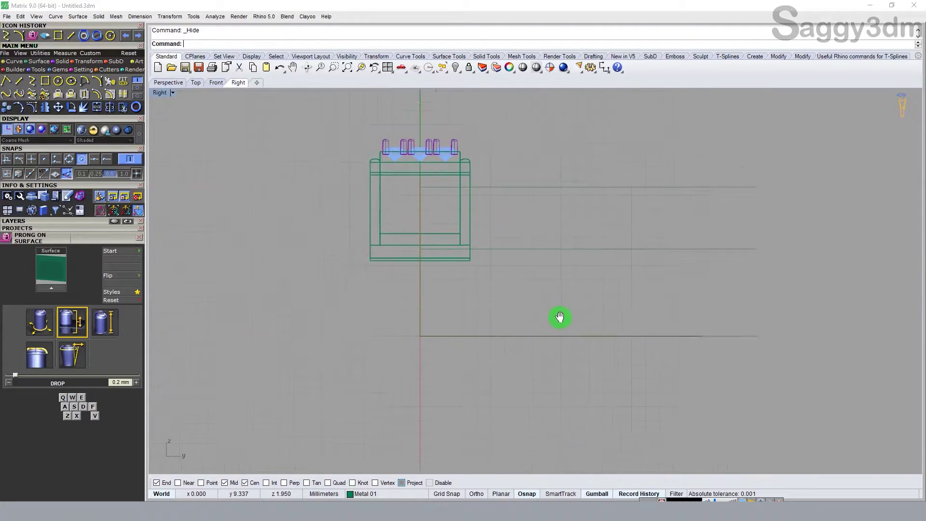
double_click(164, 94)
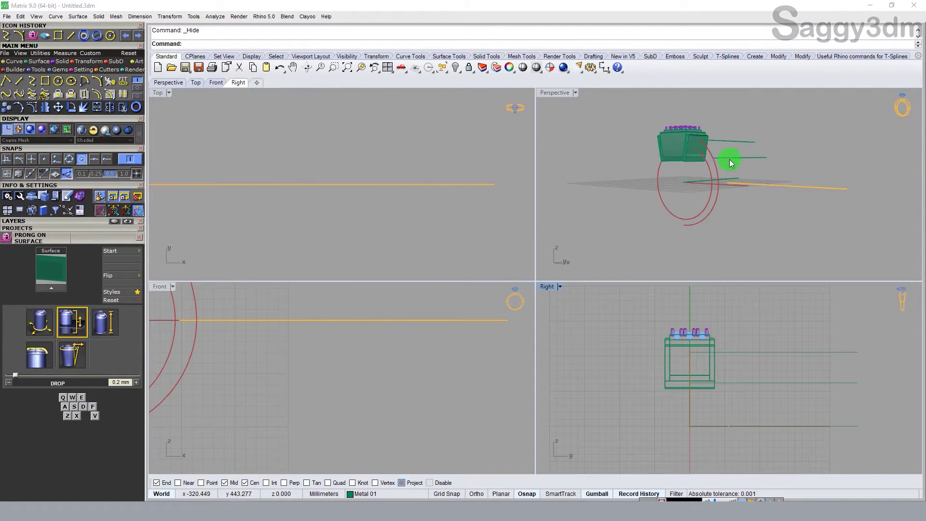
- Remove the left and right side pieces from the head's group
scroll(643, 243, "down", 3)
scroll(337, 366, "down", 4)
scroll(426, 376, "up", 1)
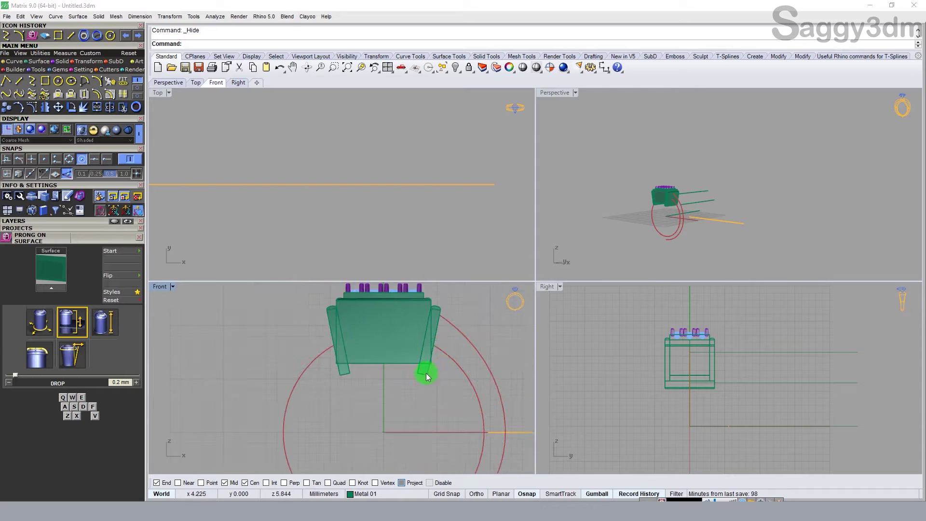
left_click(426, 377)
key("ctrl+shift+g")
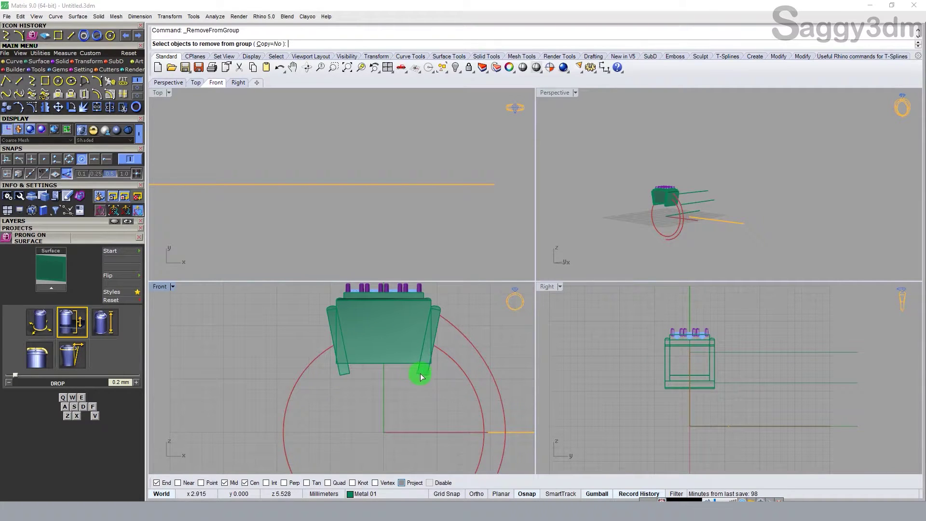
left_click(421, 375)
left_click(346, 376)
key("Return")
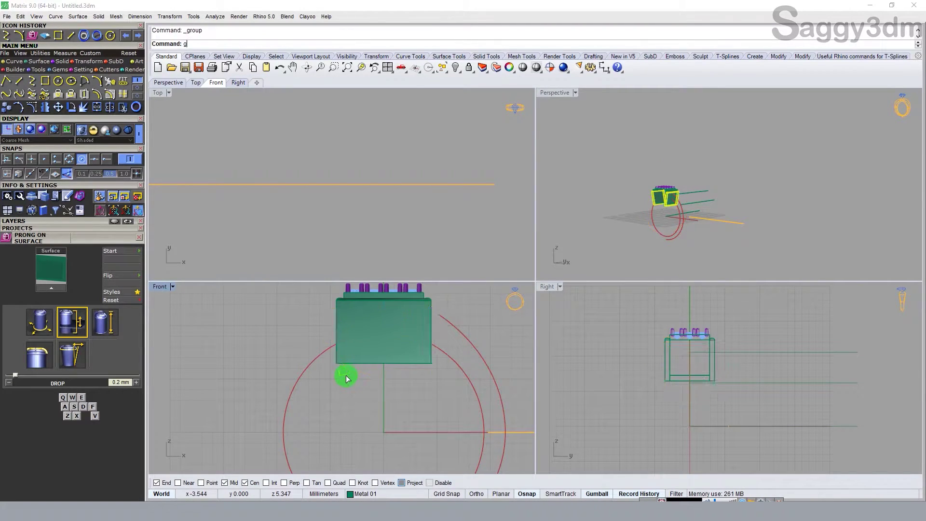
- Delete the left side piece, then select all objects in the model
left_click(346, 376)
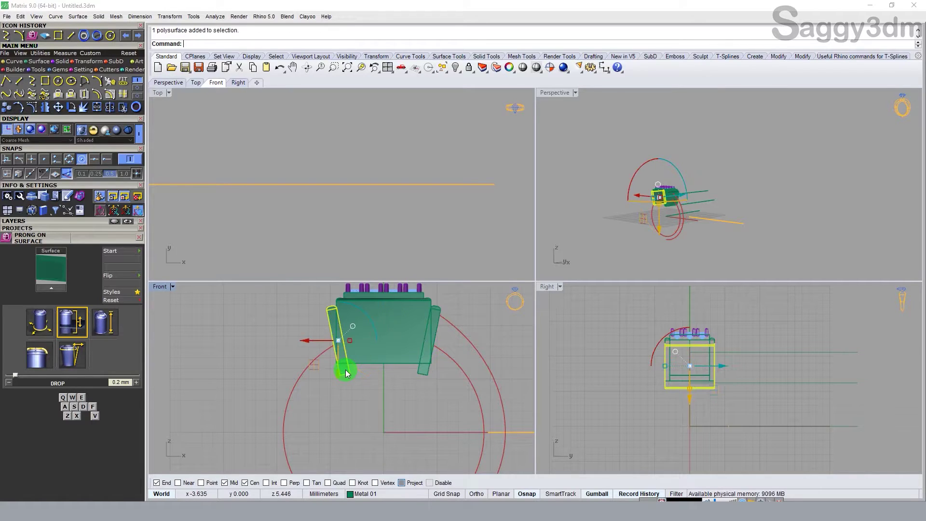
key("Delete")
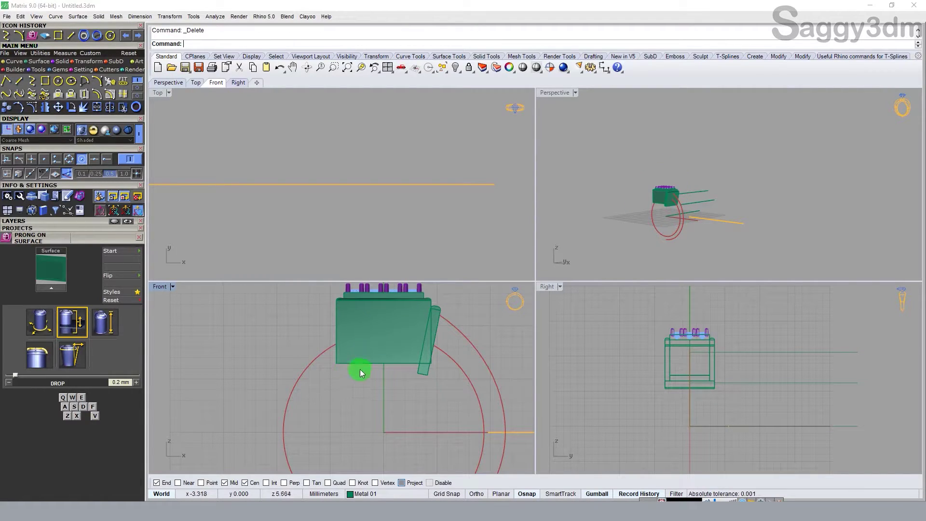
scroll(423, 376, "up", 2)
left_click(423, 376)
scroll(423, 373, "down", 1)
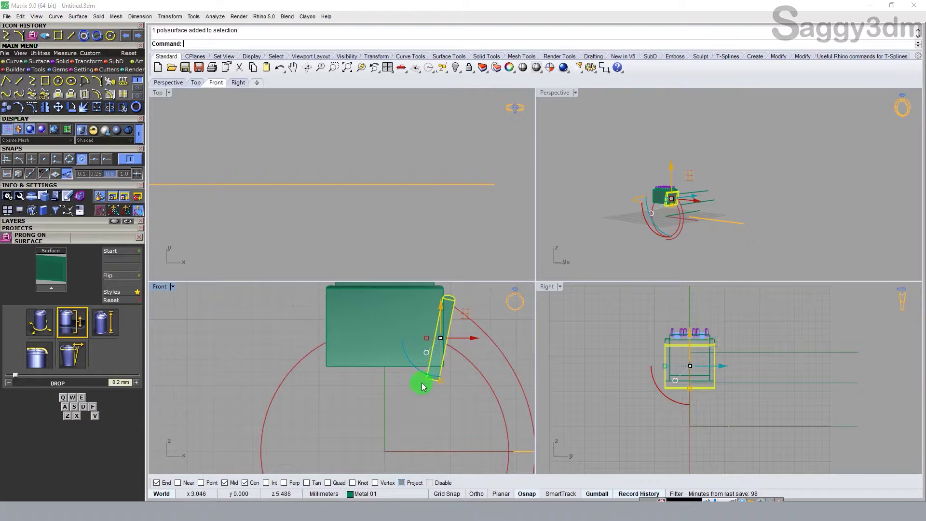
key("Escape")
key("ctrl+a")
- Maximize Perspective and start a dimension on the head box with projected snapping off
double_click(552, 92)
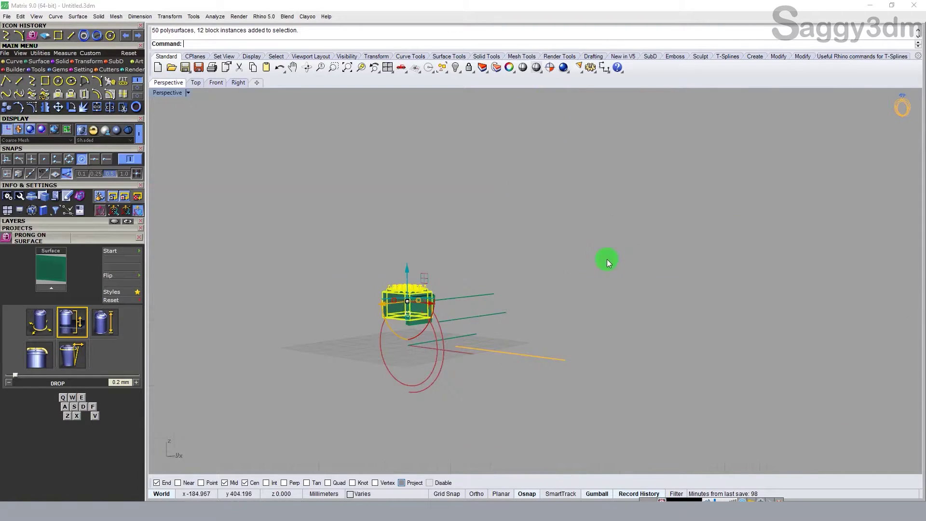
mouse_move(536, 264)
right_mouse_down()
mouse_move(524, 322)
mouse_move(480, 254)
mouse_move(440, 221)
mouse_move(389, 243)
right_mouse_up()
key("Escape")
scroll(501, 253, "up", 3)
scroll(454, 262, "up", 3)
scroll(426, 221, "up", 2)
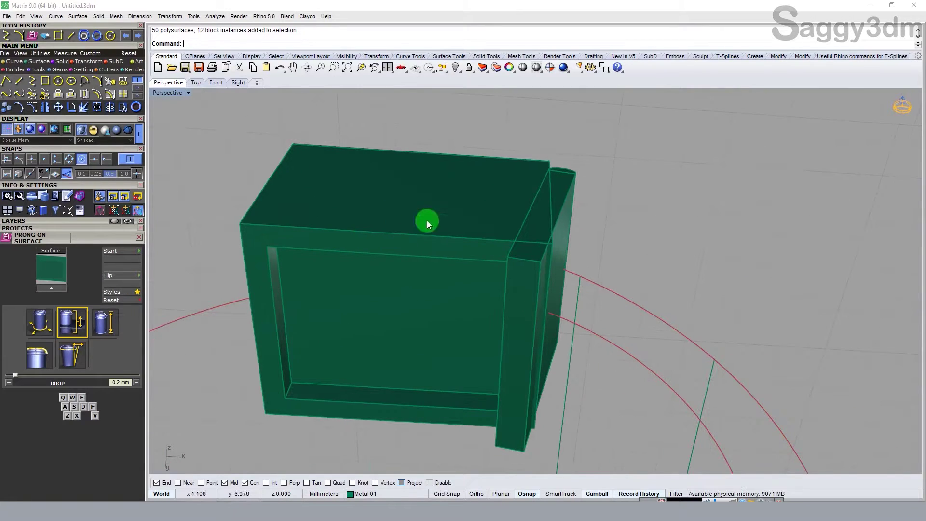
left_click(579, 69)
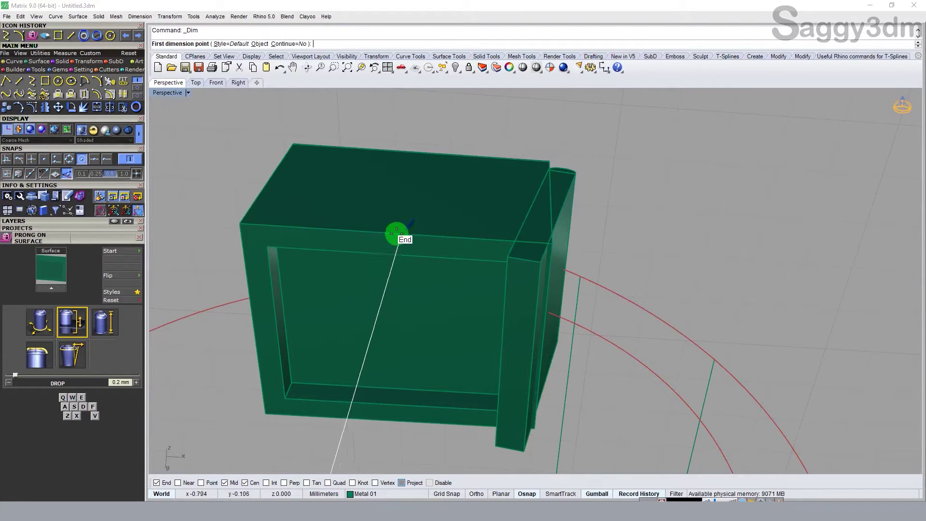
left_click(402, 482)
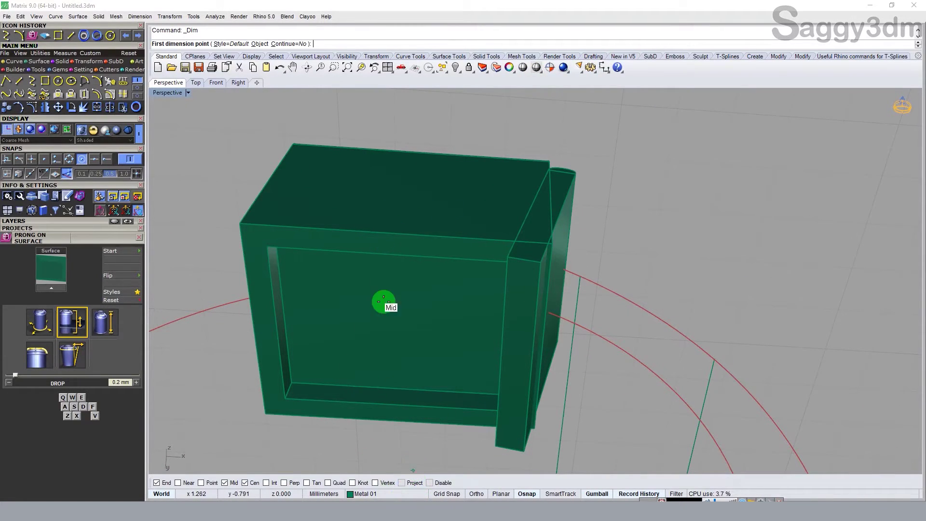
left_click(392, 233)
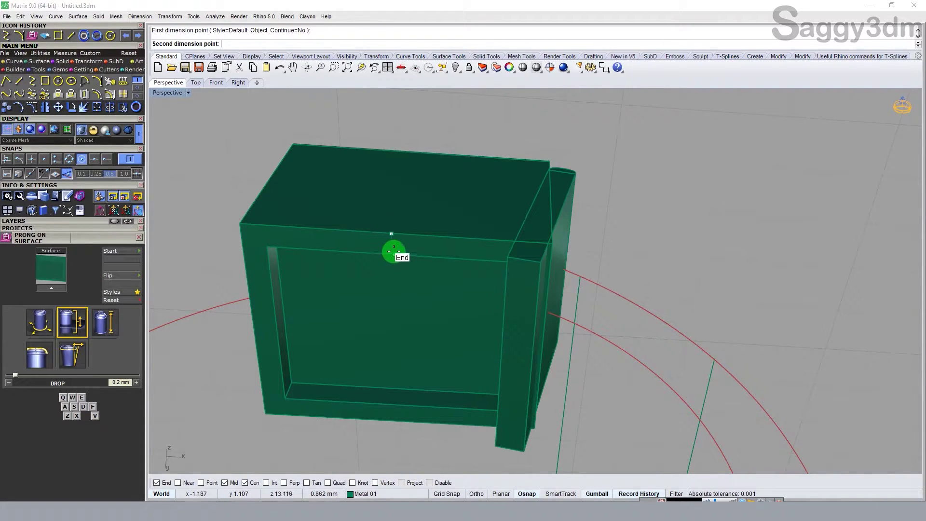
- Measure the 0.70 wall thickness across the head's top rim
right_click_drag(393, 251, 399, 190)
scroll(410, 140, "up", 5)
key("Escape")
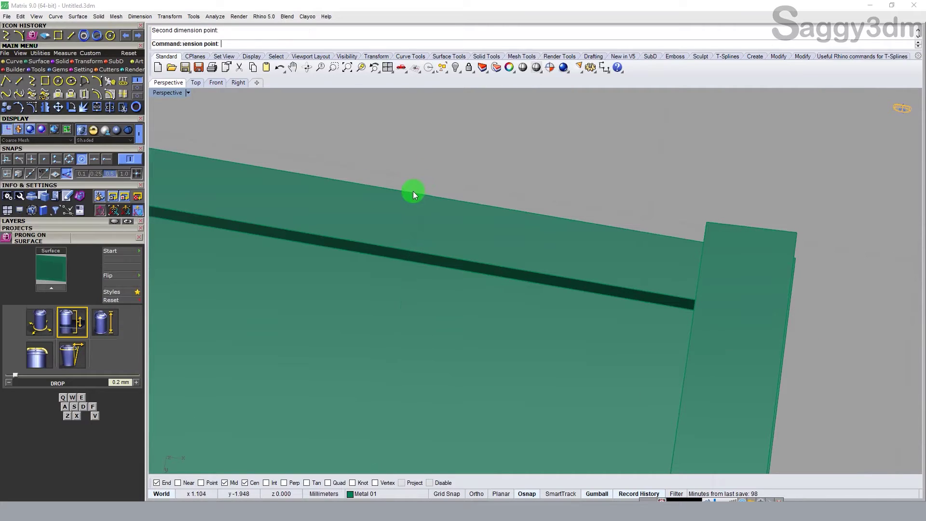
key("Return")
scroll(411, 191, "down", 5)
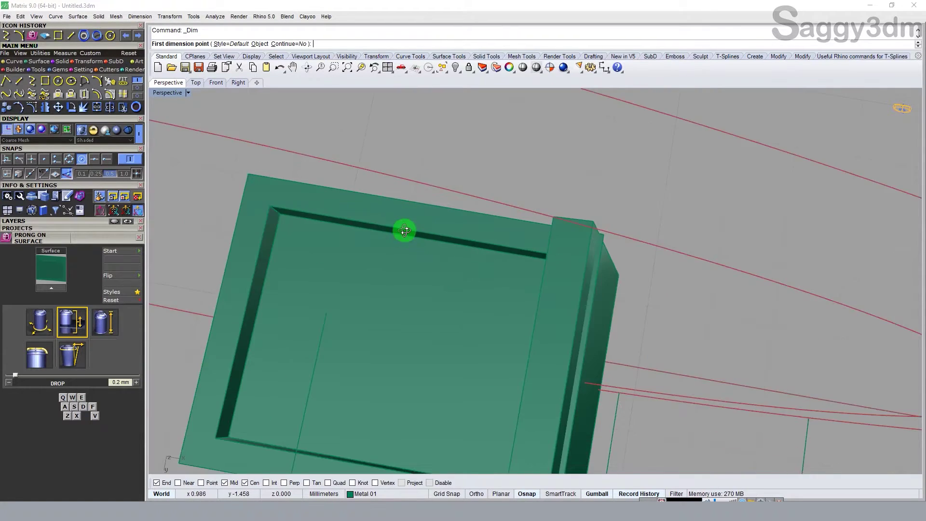
right_click_drag(405, 227, 407, 196)
left_click(437, 186)
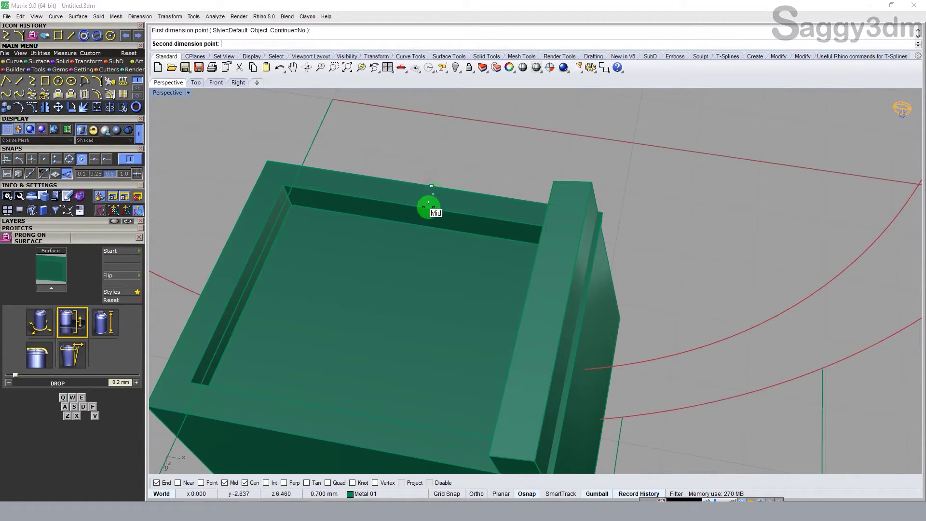
left_click(430, 206)
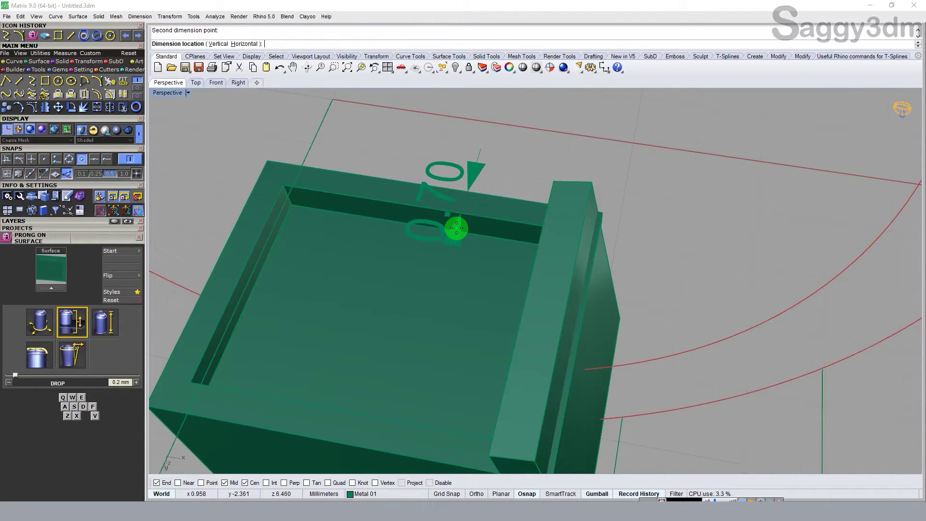
- End the measuring command, then select and clear all objects
scroll(456, 228, "down", 4)
mouse_move(455, 252)
right_mouse_down()
mouse_move(470, 280)
mouse_move(428, 340)
mouse_move(452, 242)
right_mouse_up()
key("Escape")
key("ctrl+a")
key("Escape")
- Pick the inner box to ungroup and maximize the Front view
left_click(451, 316)
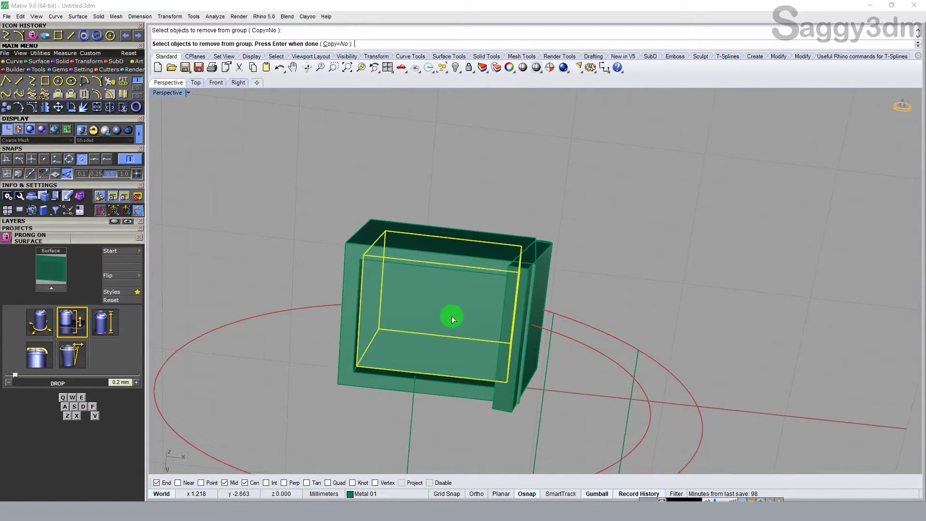
mouse_move(452, 316)
right_mouse_down()
mouse_move(444, 223)
mouse_move(214, 154)
right_mouse_up()
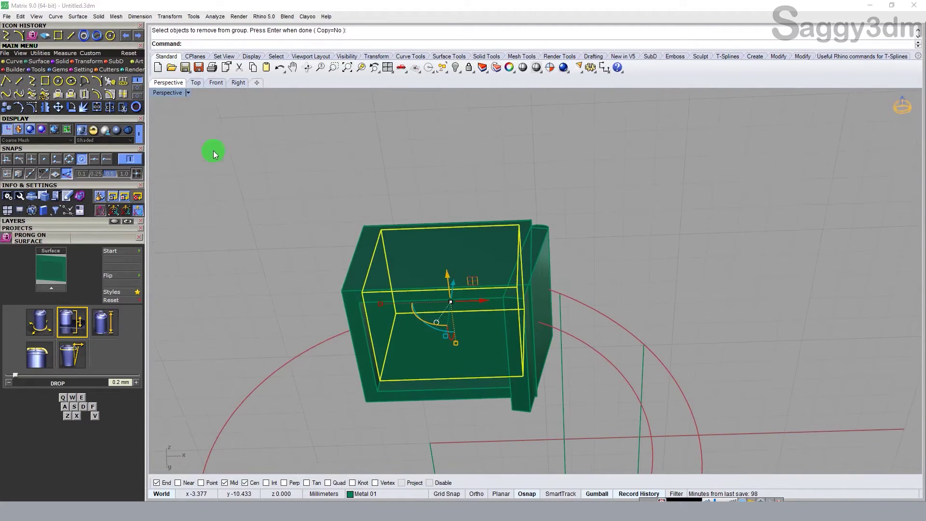
double_click(177, 93)
left_click(295, 299)
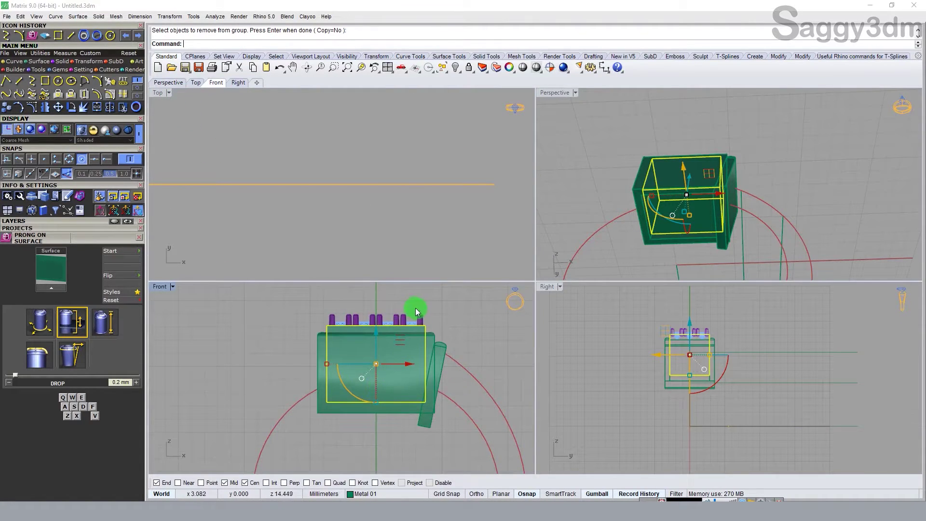
double_click(159, 287)
- Scale1D the inner box from its top corner into a thin plate, with Ortho on
key("Return")
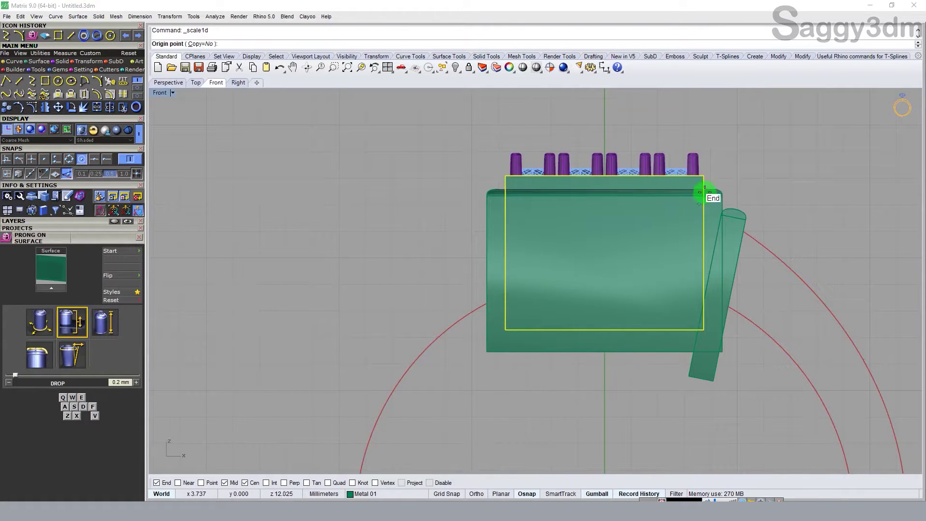
left_click(705, 174)
left_click(779, 377)
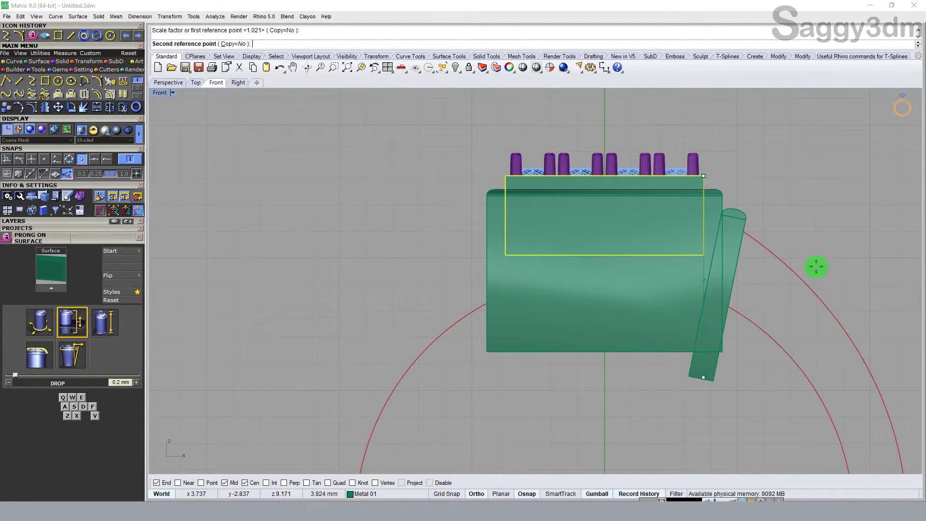
left_click(822, 217)
scroll(711, 223, "up", 4)
key("Return")
left_click(655, 233)
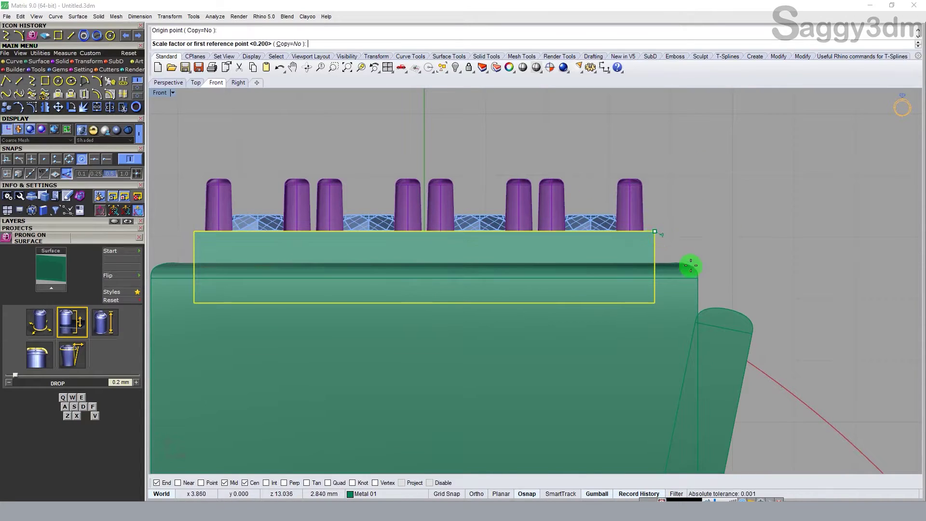
key("F8")
scroll(673, 328, "up", 5)
left_click(672, 332)
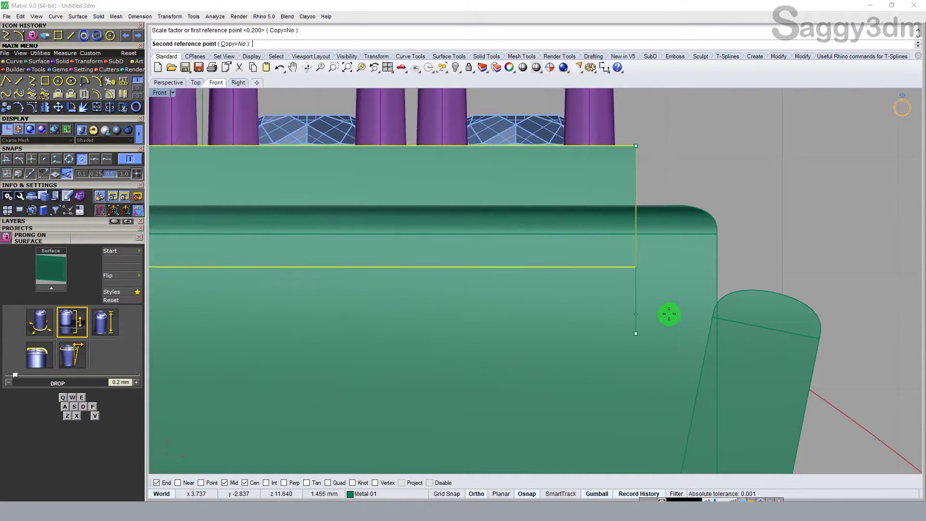
left_click(669, 316)
- Place a trial 1.04 height dimension on the plate, then undo it
left_click(601, 68)
left_click(636, 146)
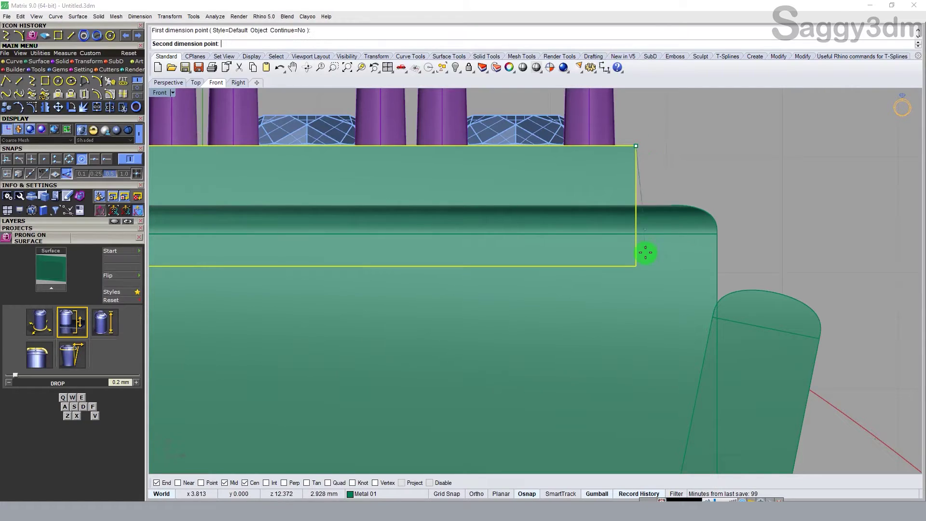
left_click(637, 266)
scroll(626, 256, "down", 5)
left_click(765, 228)
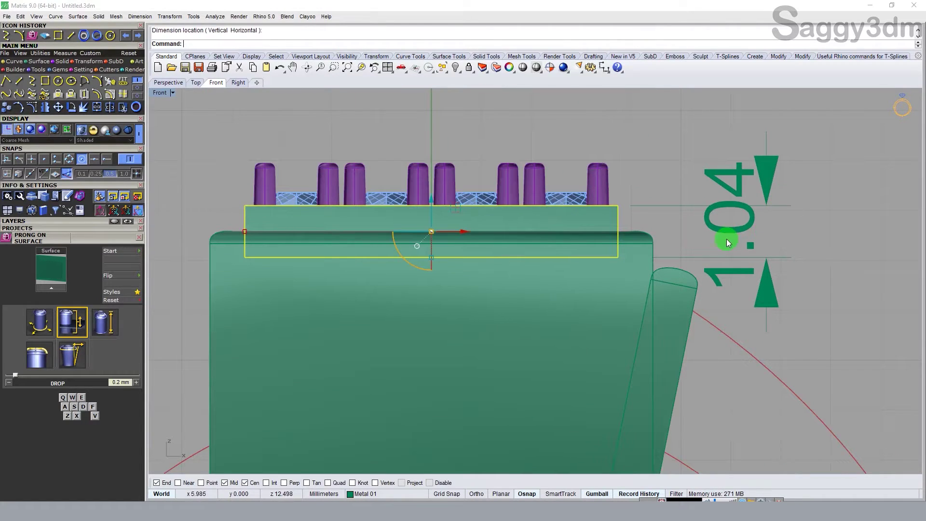
key("ctrl+z")
scroll(714, 214, "down", 3)
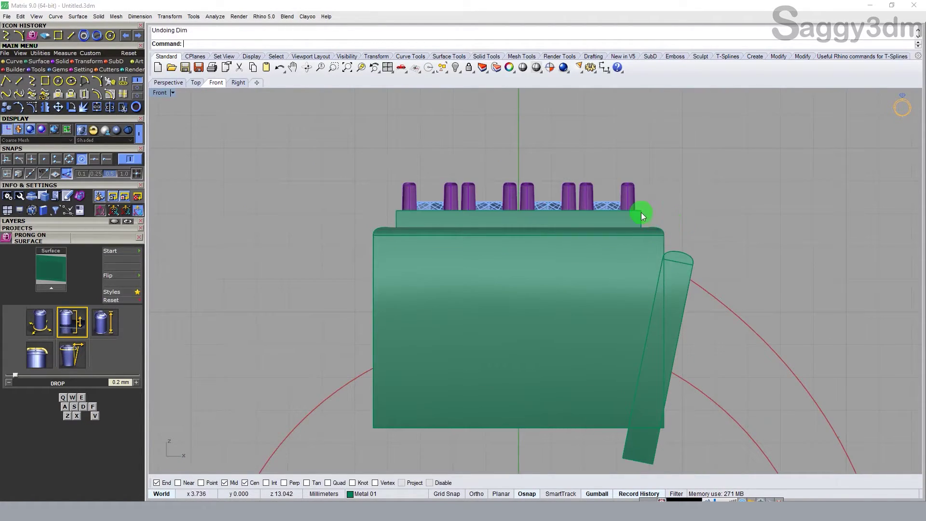
- Group all parts together, reselect everything, and restore the four-view layout
key("ctrl+a")
scroll(642, 207, "down", 2)
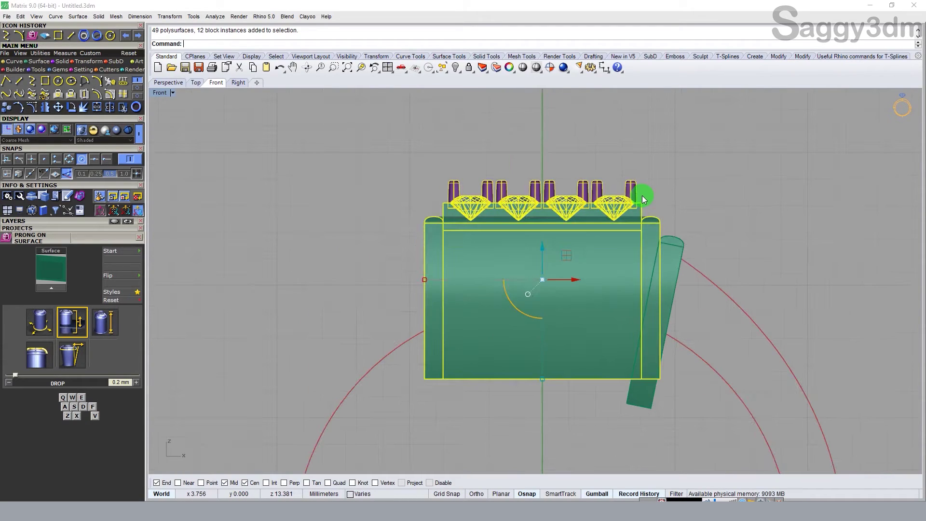
key("ctrl+g")
left_click(697, 192)
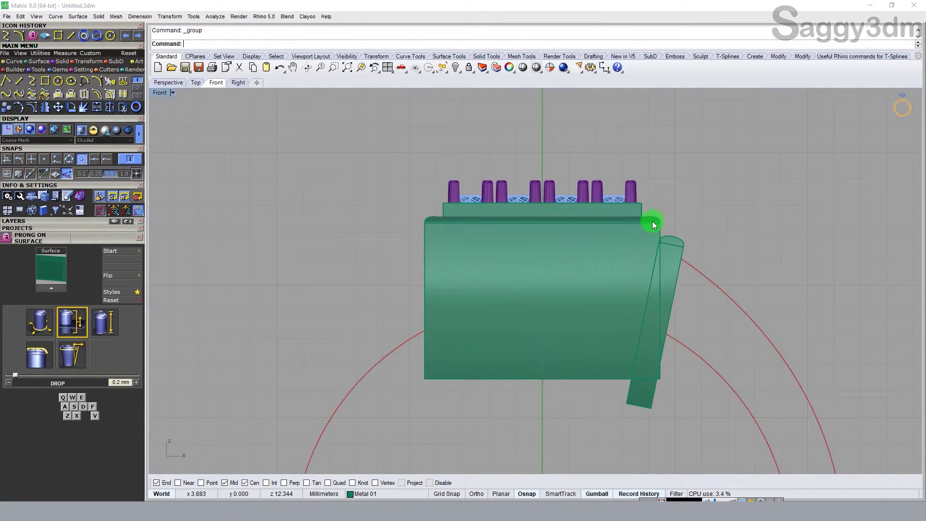
key("ctrl+a")
double_click(161, 92)
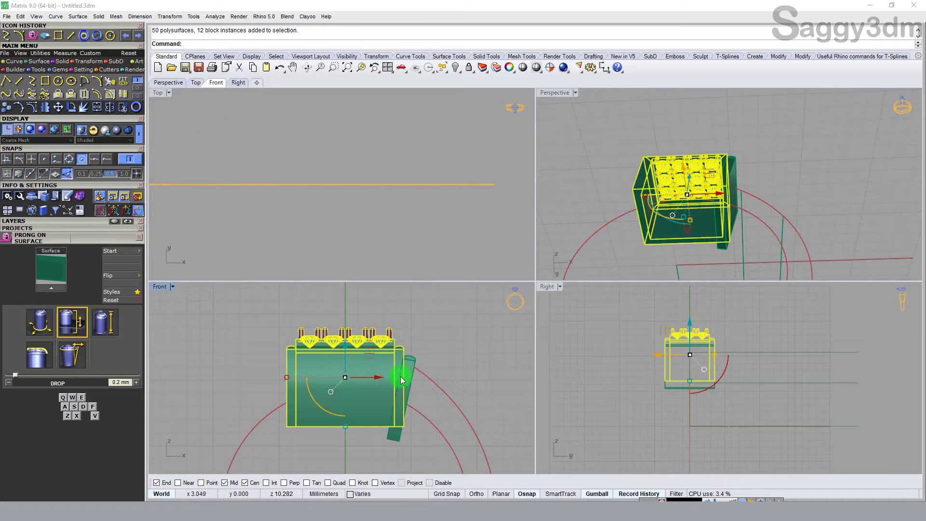
- Zoom extents, set the Right view to Shaded, and maximize it
scroll(401, 380, "up", 5)
left_click(441, 370)
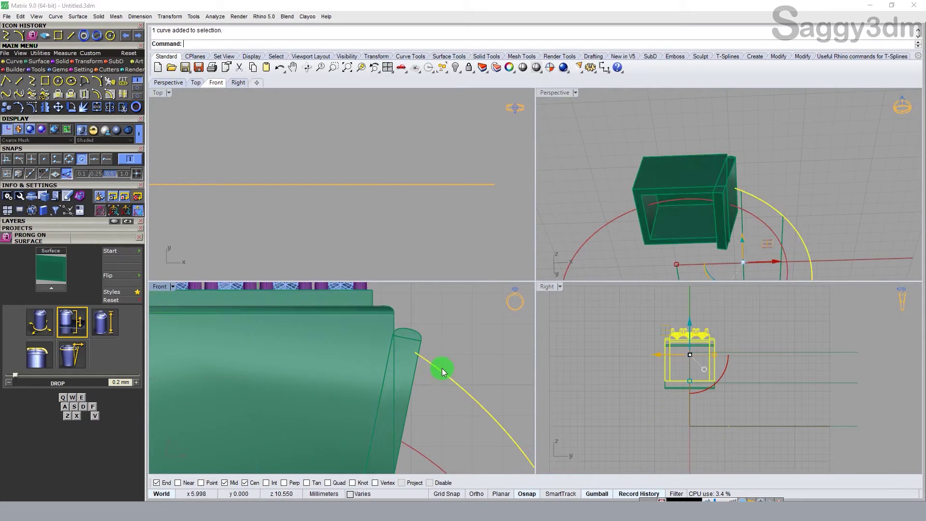
left_click(412, 71)
left_click(385, 68)
left_click(558, 312)
left_click(560, 286)
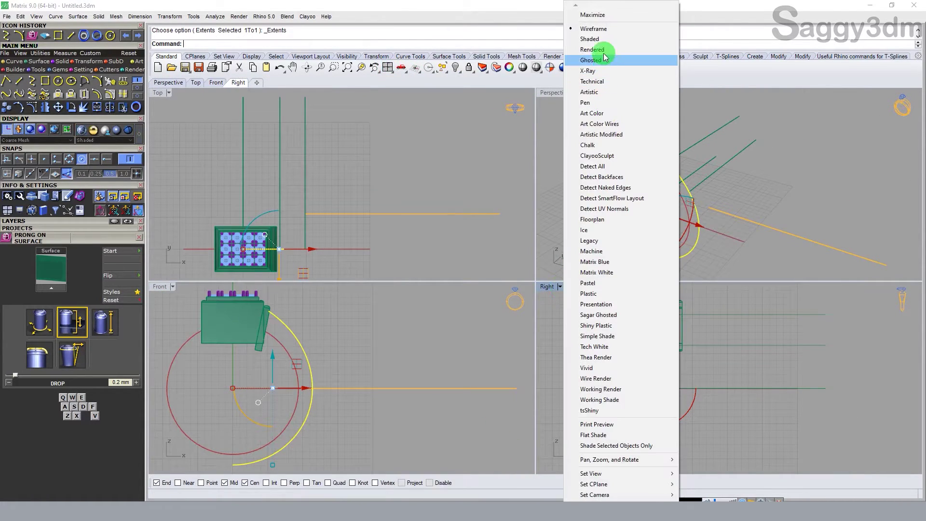
left_click(589, 39)
scroll(649, 299, "up", 5)
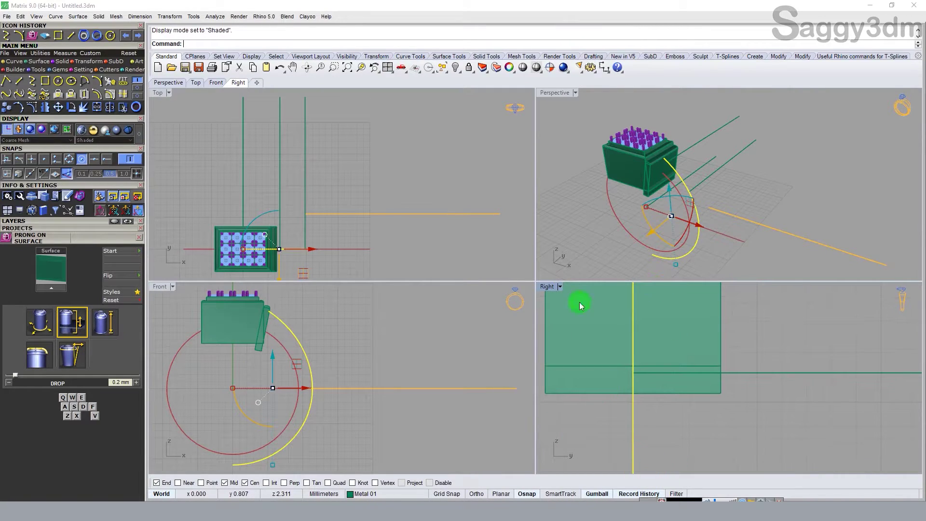
double_click(545, 287)
scroll(337, 238, "down", 4)
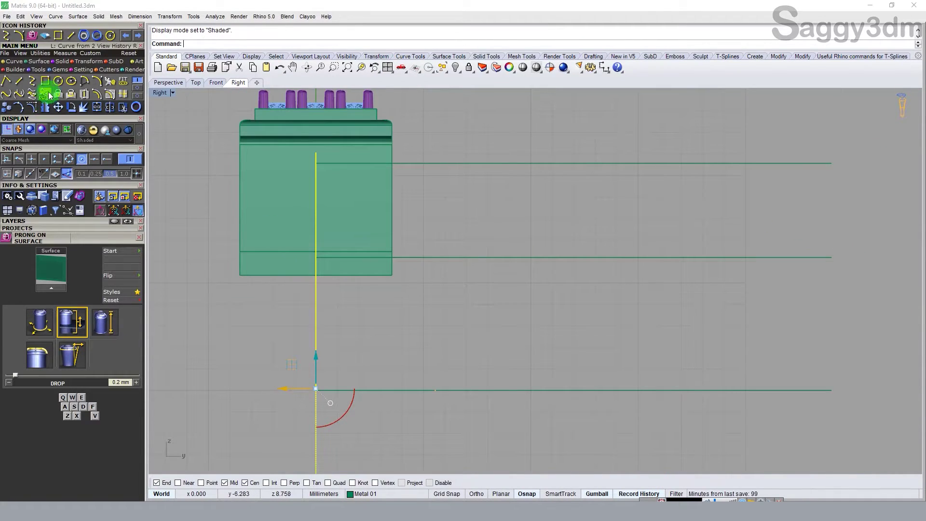
- Draw a rectangle centred on the origin with a 4.45 length
left_click(67, 99)
type("0")
key("Return")
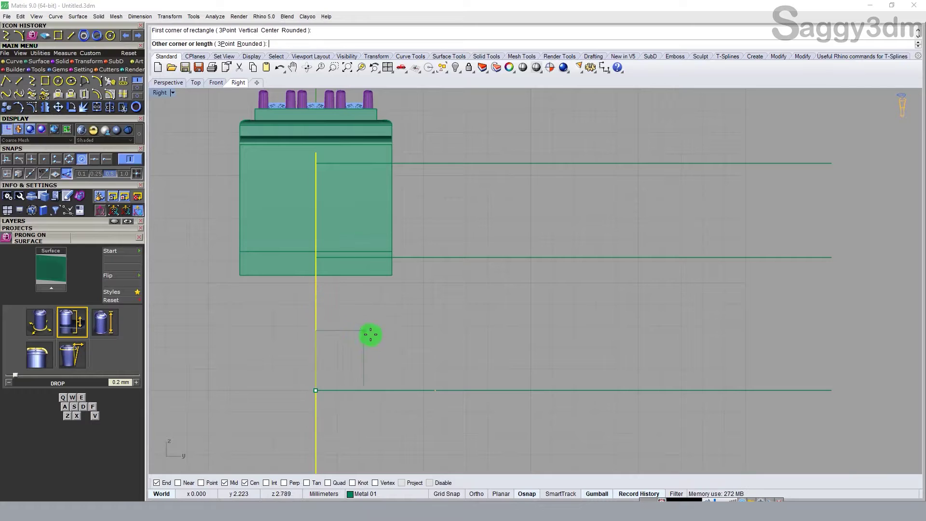
left_click(48, 80)
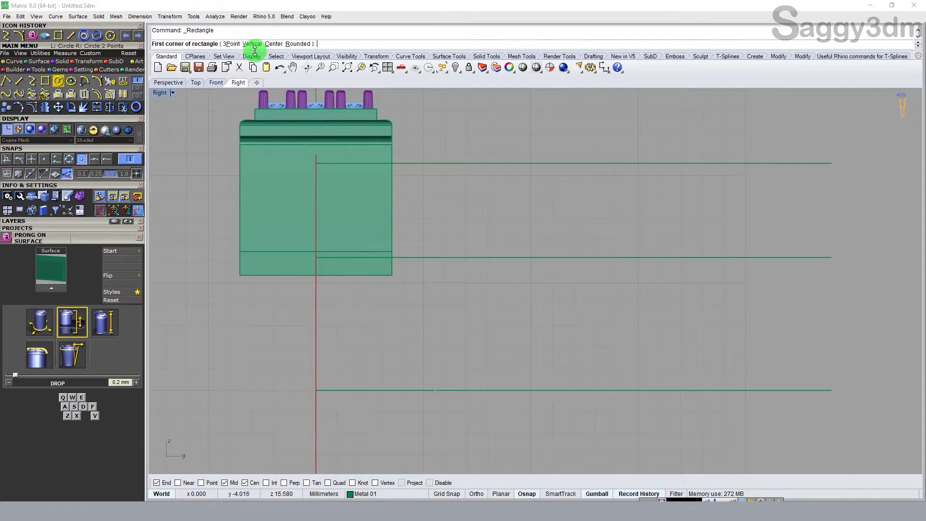
left_click(273, 43)
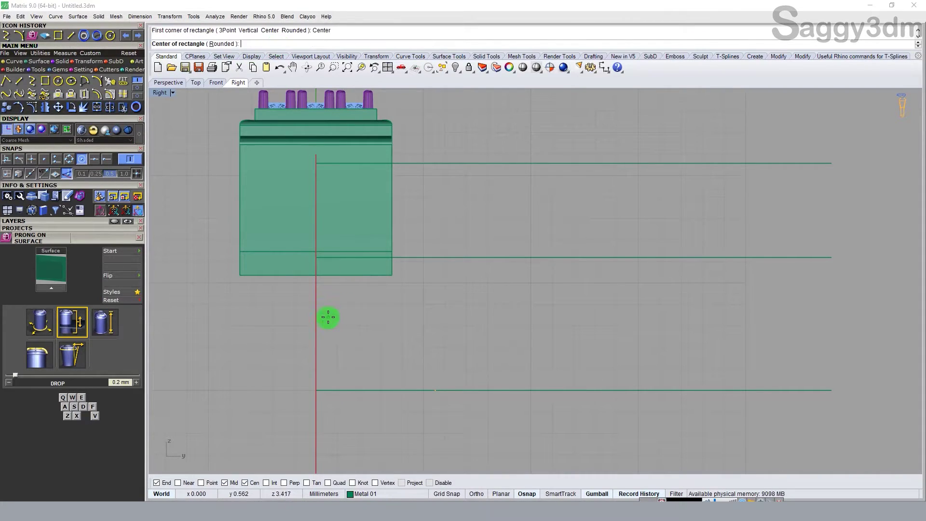
left_click(316, 389)
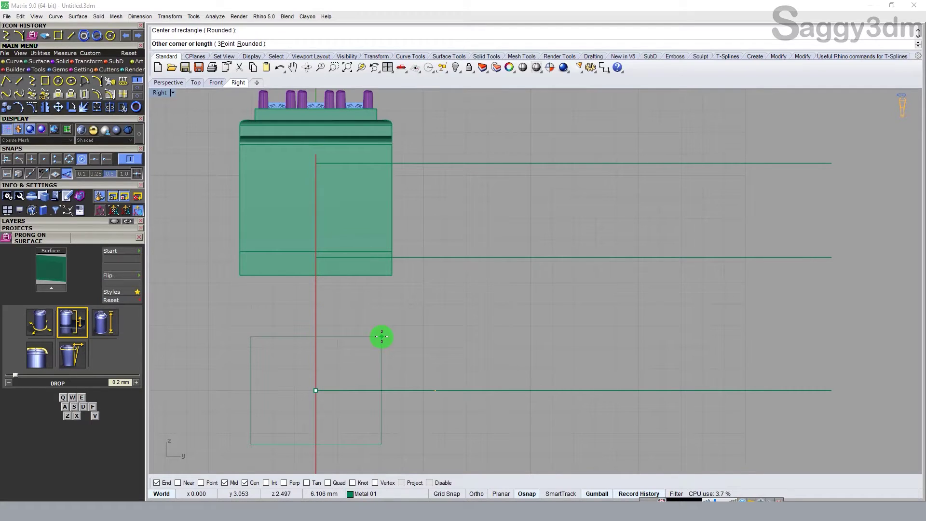
type("4.45")
key("Return")
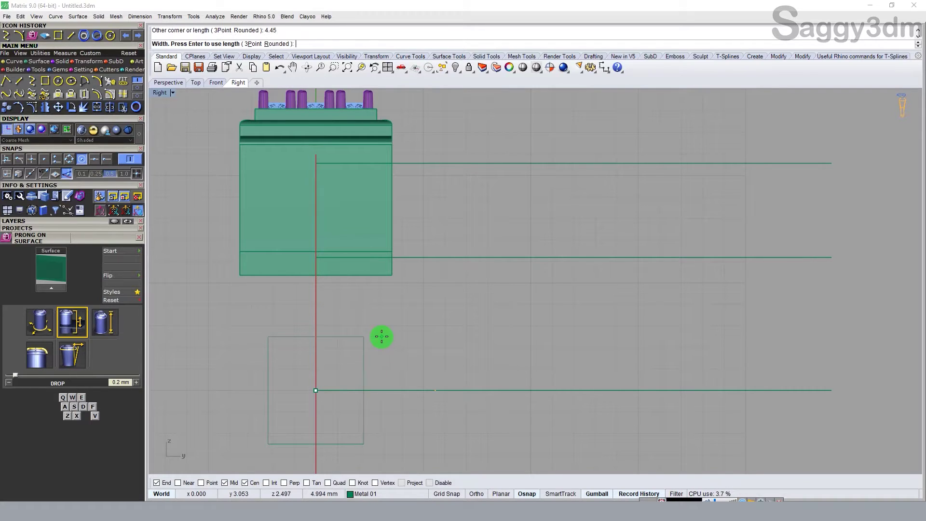
- Finish the 4.45-wide rectangle and drag it up onto the ring head
left_click(375, 319)
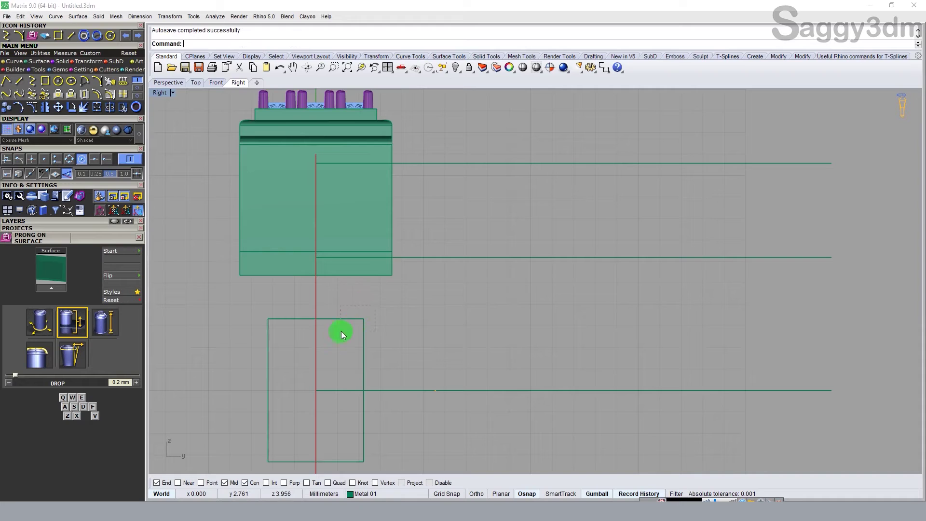
right_click_drag(340, 330, 373, 370)
left_click_drag(345, 427, 352, 268)
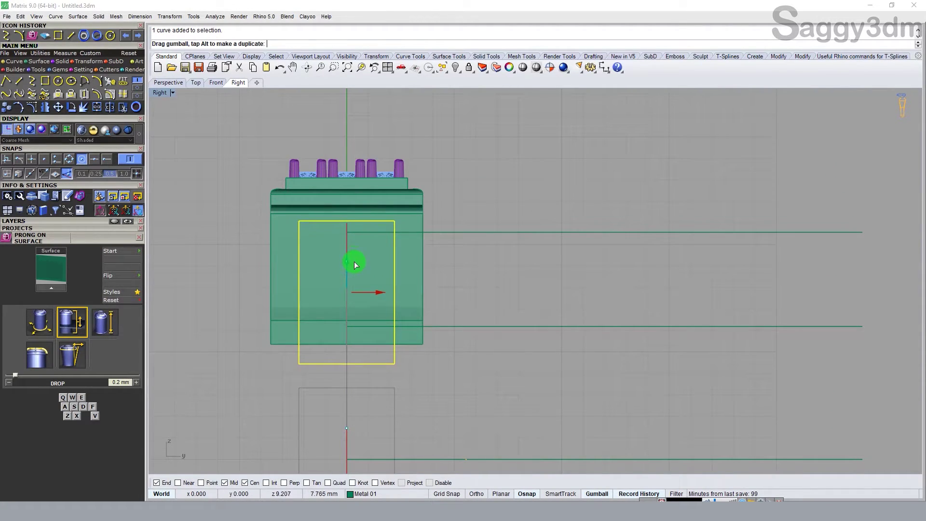
scroll(345, 242, "up", 4)
left_click_drag(352, 268, 399, 231)
scroll(399, 232, "down", 3)
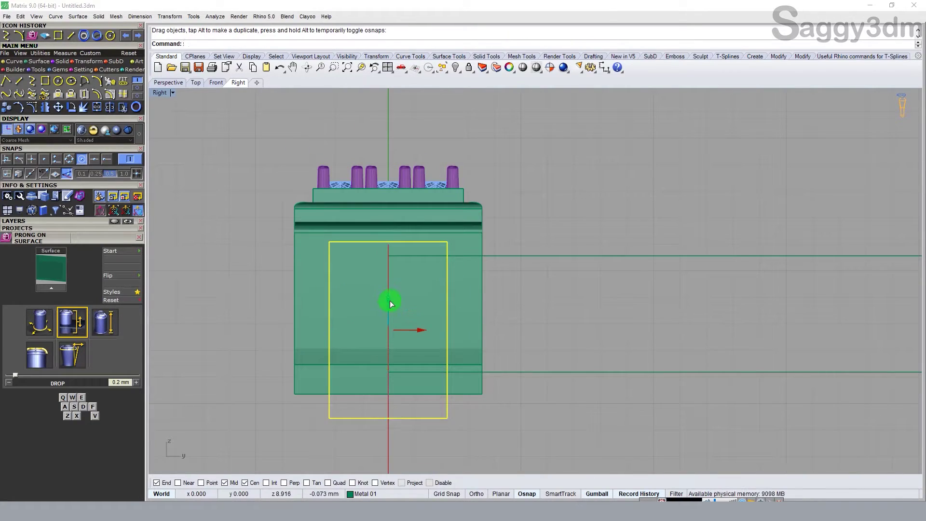
left_click_drag(389, 302, 389, 300)
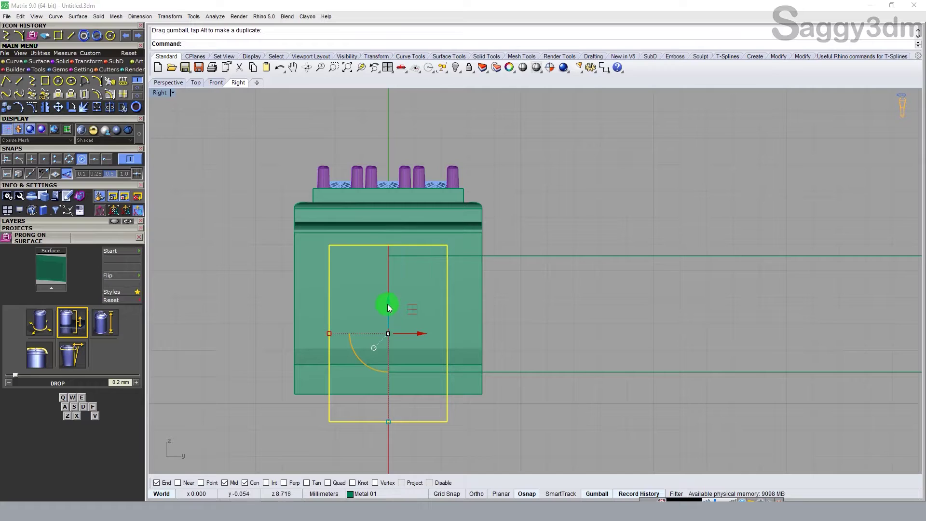
- Lower the rectangle by 0.8 and restore the four-view layout with the front view active
left_click(389, 303)
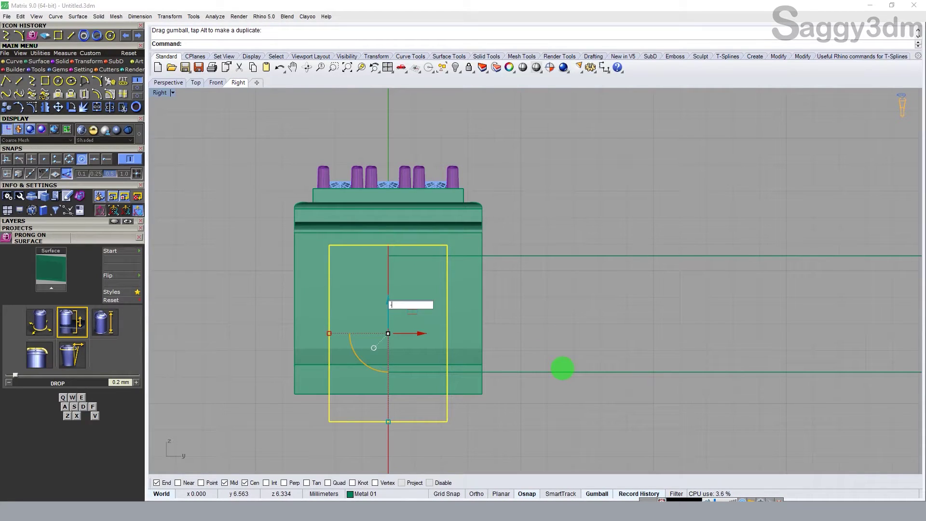
type("-.8")
key("Return")
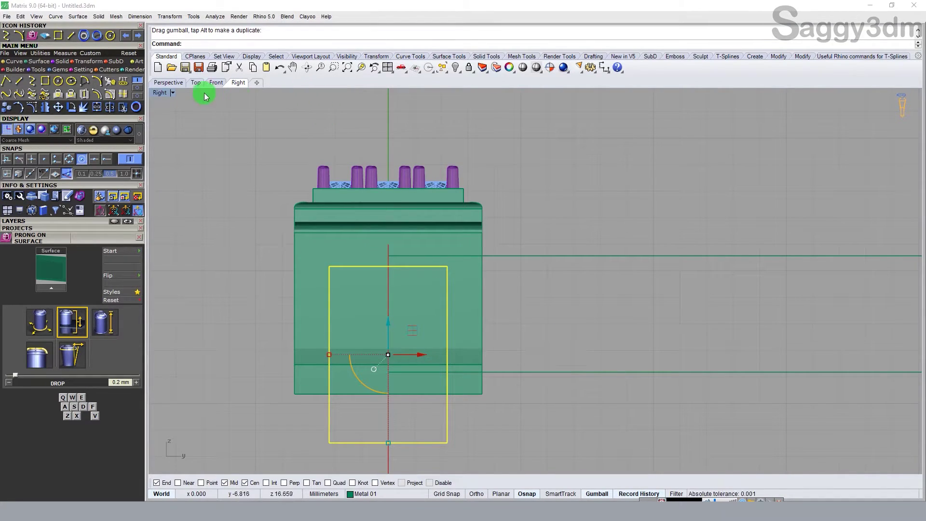
double_click(160, 93)
left_click(241, 338)
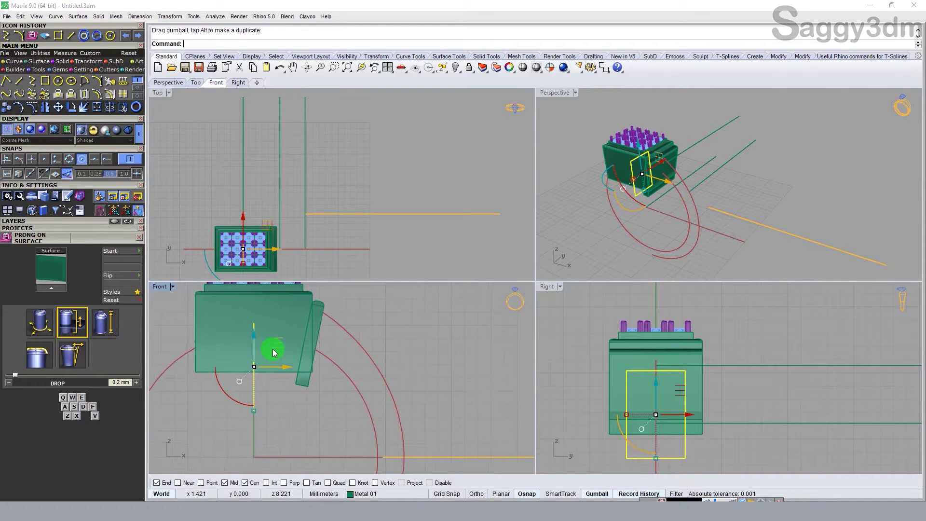
type("ee")
key("Return")
- Extrude the profile both ways and subtract the band block from the ring head
type("b")
key("Return")
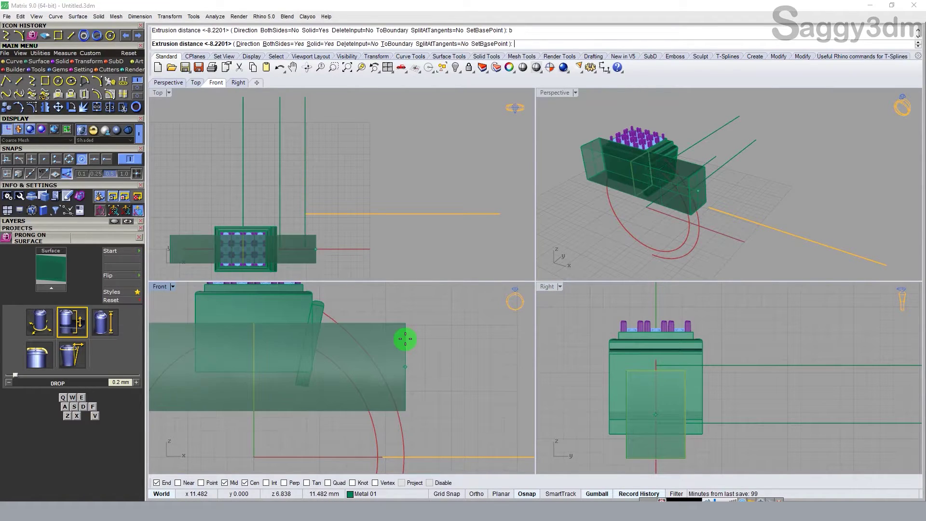
left_click(420, 338)
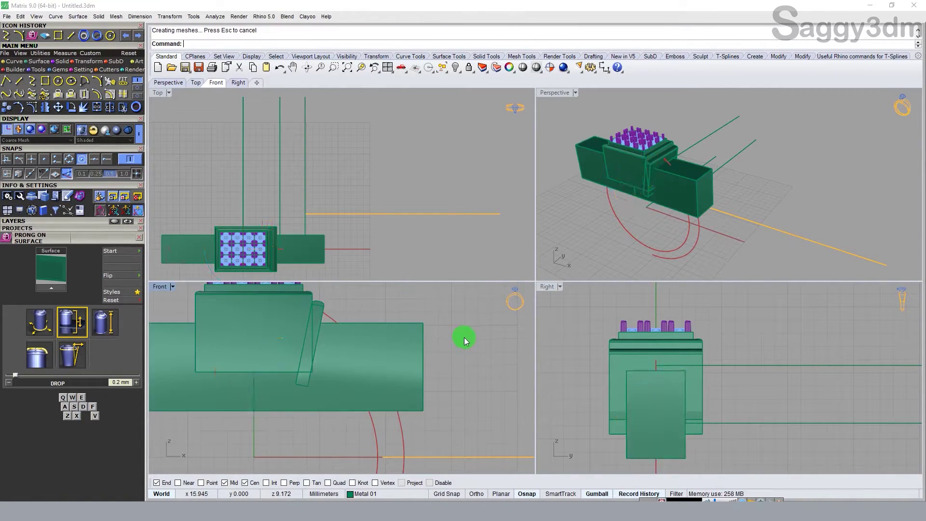
scroll(661, 157, "up", 3)
scroll(627, 169, "up", 3)
left_click(599, 171)
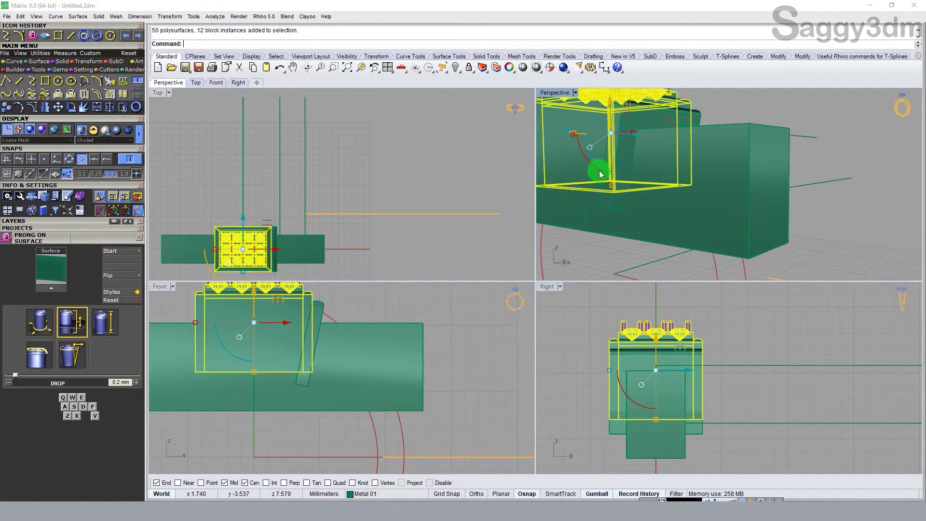
type("bd")
key("Return")
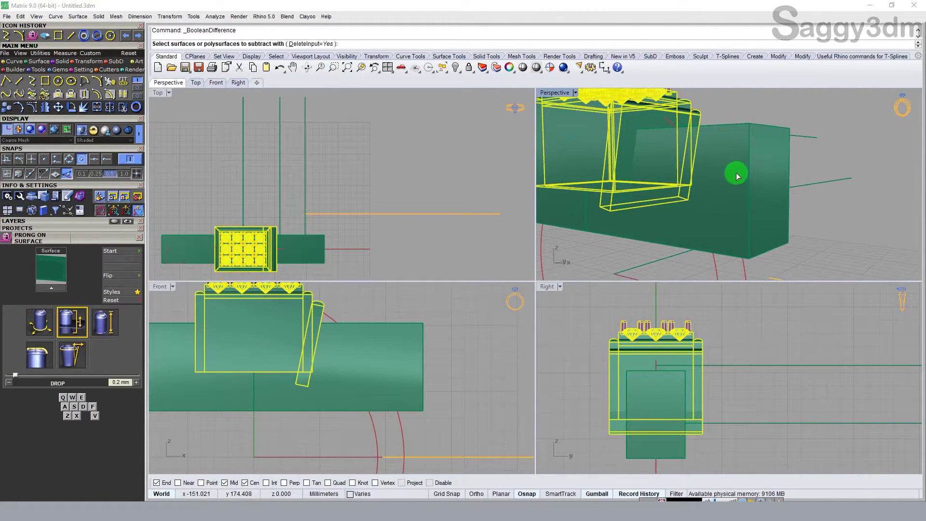
left_click(740, 177)
key("Return")
- Mirror the U-shaped side bridge across the centre to the head's other side
mouse_move(787, 172)
right_mouse_down()
mouse_move(773, 208)
mouse_move(652, 244)
right_mouse_up()
left_click(675, 212)
right_click_drag(675, 212, 545, 227)
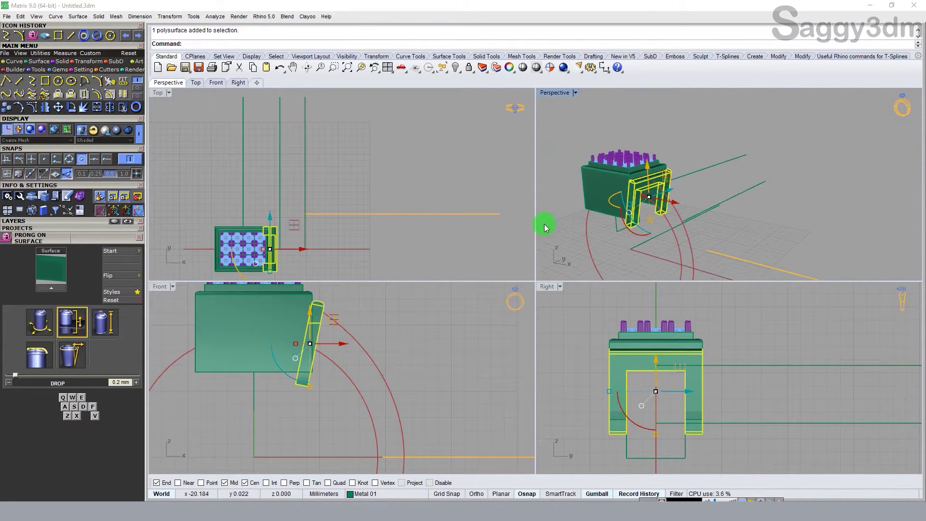
type("mirror")
key("Return")
left_click(260, 378)
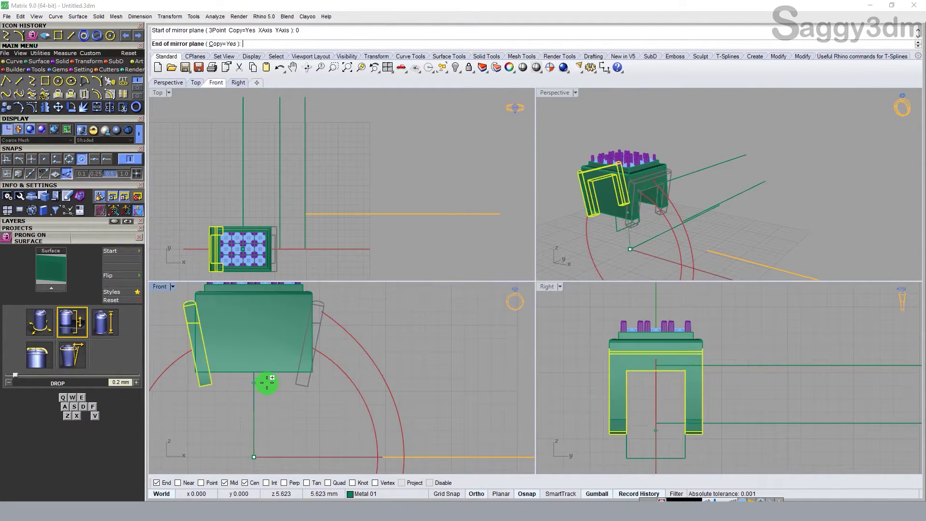
left_click(209, 372)
- Extrude the finger-size circle into a cylinder and Boolean-subtract it to arch the head's underside
key("ctrl+a")
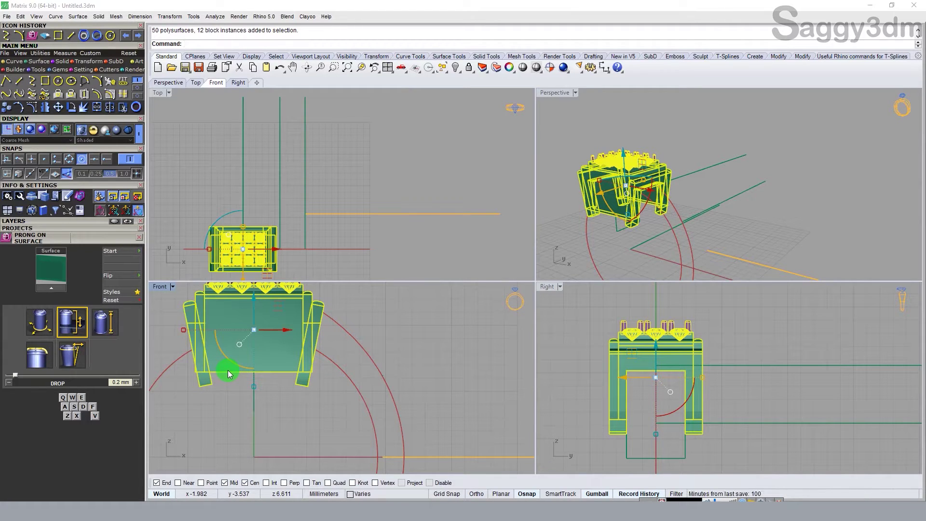
left_click(355, 378)
type("extrudecrv")
key("Return")
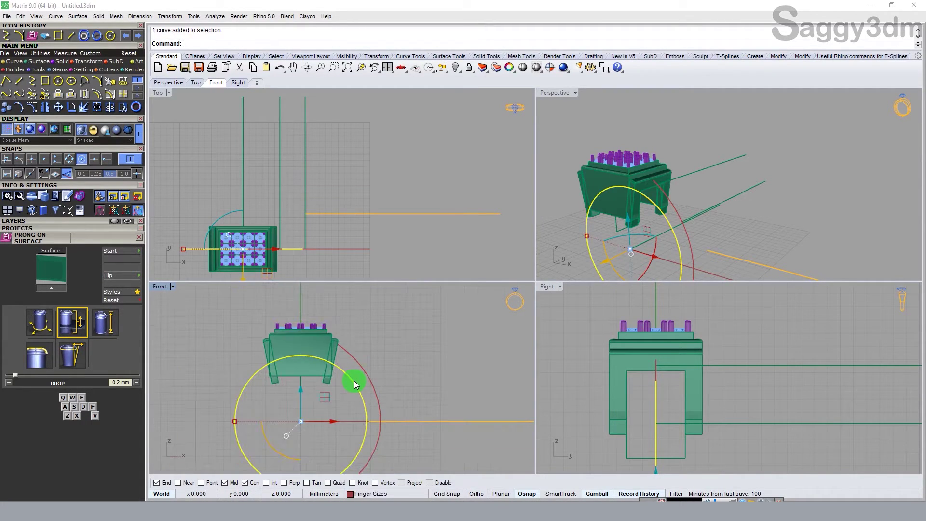
left_click(814, 389)
scroll(331, 352, "up", 5)
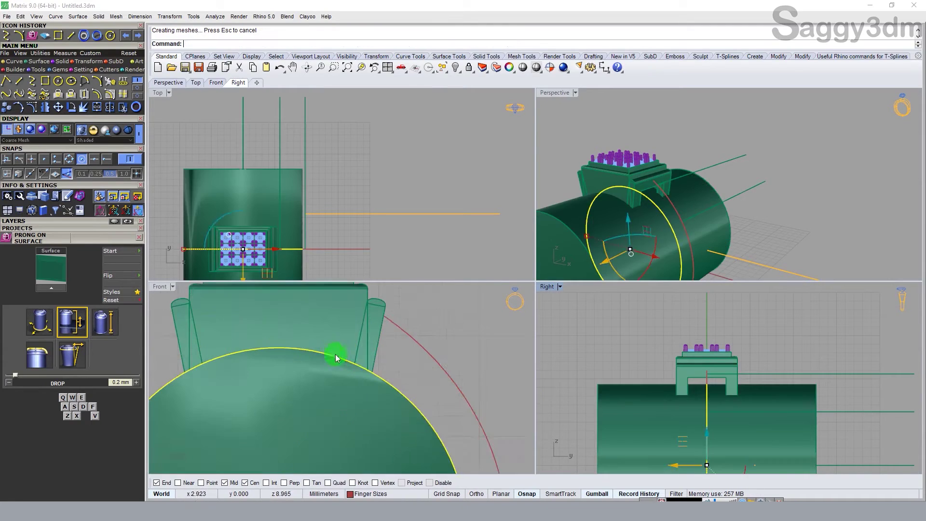
key("ctrl+a")
type("ooleandifference")
key("Return")
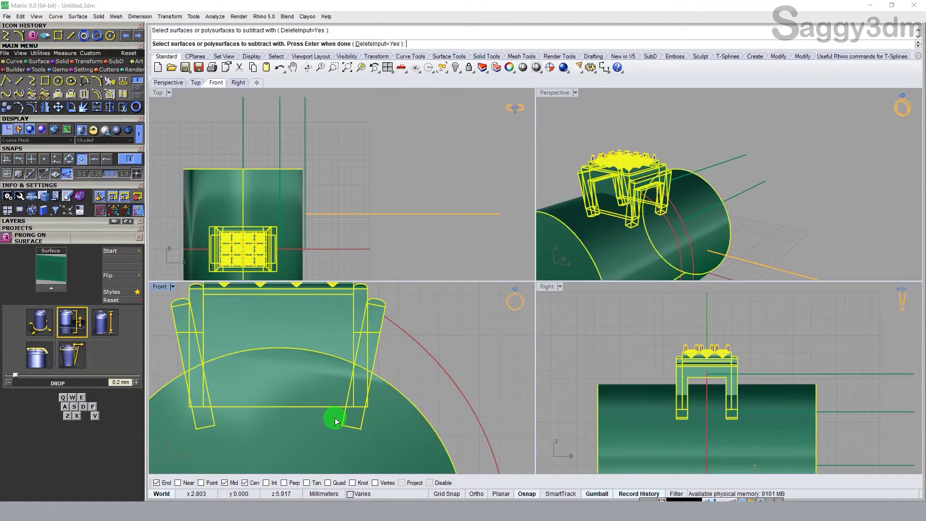
left_click(335, 418)
key("Return")
- Hide the stray guide curve and inspect the arched head
mouse_move(603, 183)
right_mouse_down()
mouse_move(688, 128)
mouse_move(600, 159)
right_mouse_up()
scroll(627, 193, "up", 3)
left_click(641, 210)
key("ctrl+h")
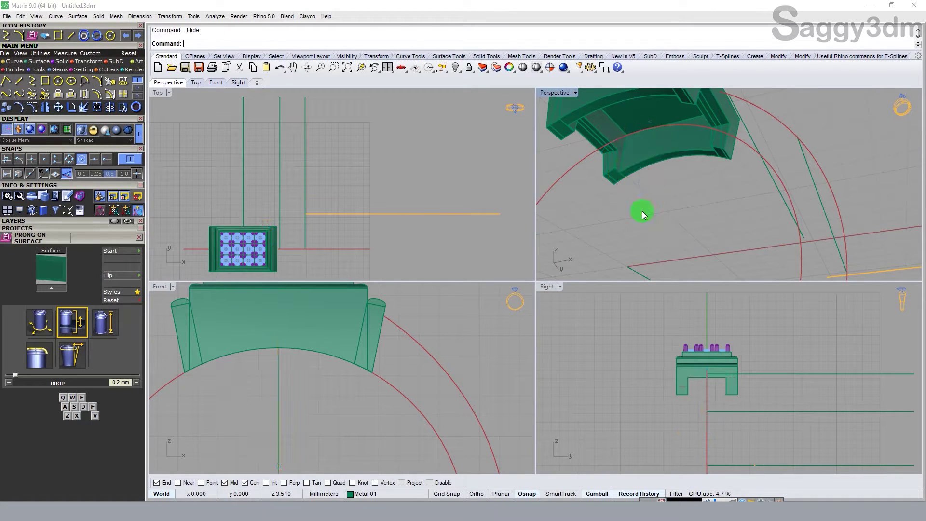
mouse_move(641, 185)
right_mouse_down()
mouse_move(731, 116)
mouse_move(692, 203)
mouse_move(672, 201)
mouse_move(620, 166)
mouse_move(650, 185)
right_mouse_up()
- Reveal the hidden shank polysurface, choosing the right one from the Selection Menu
scroll(658, 178, "down", 5)
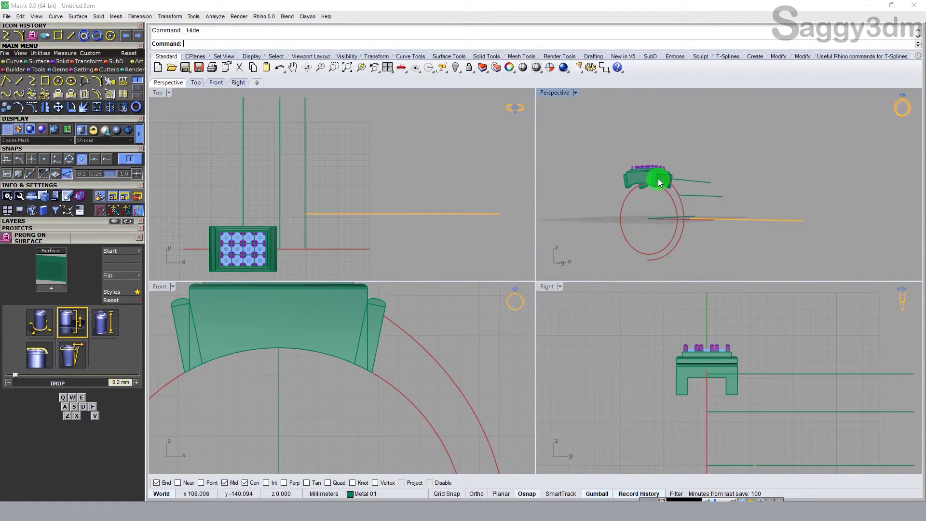
right_click_drag(657, 178, 392, 223)
key("ctrl+shift+h")
left_click(384, 214)
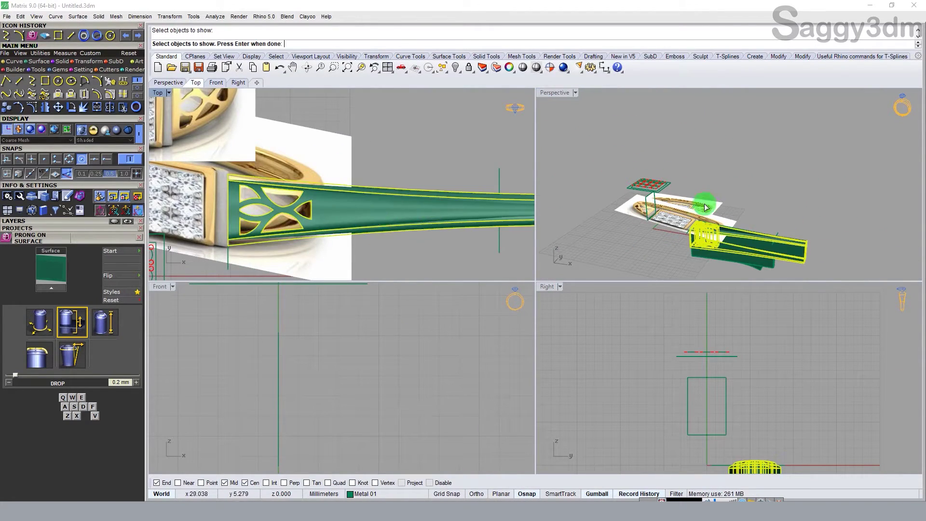
key("Return")
scroll(751, 208, "up", 3)
scroll(687, 141, "up", 5)
right_click(687, 142)
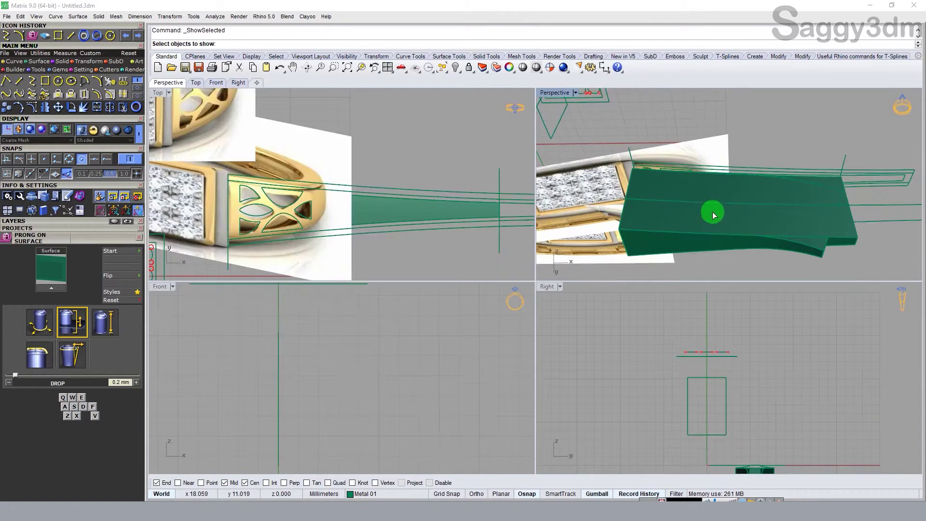
left_click(712, 221)
left_click(769, 254)
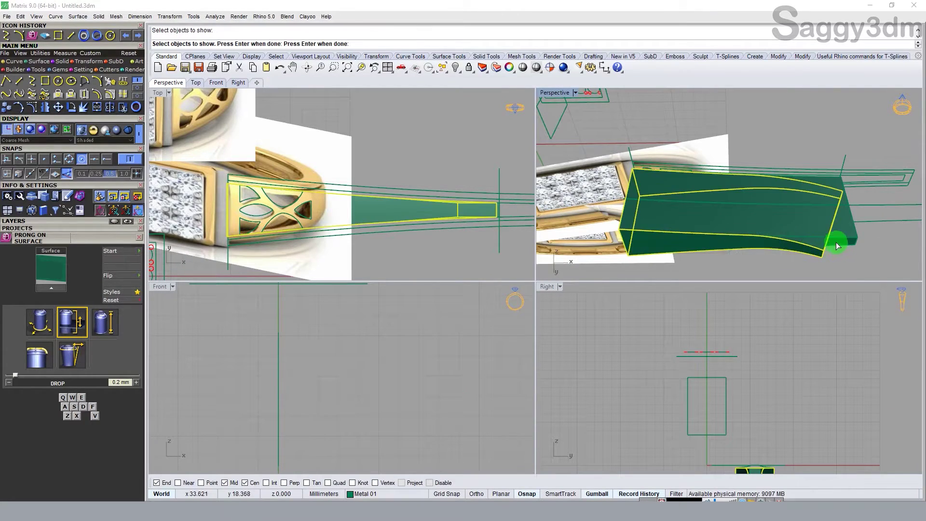
key("Return")
scroll(822, 255, "down", 5)
scroll(734, 197, "down", 2)
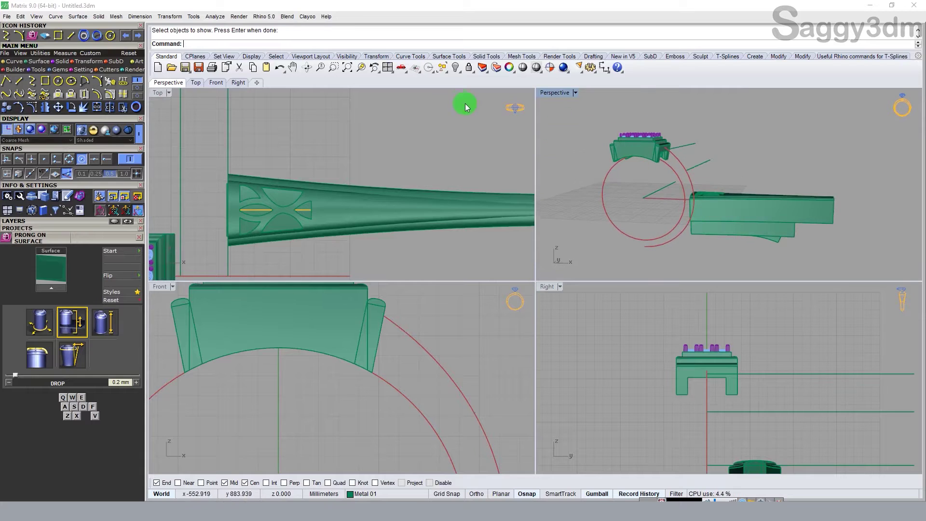
- Maximize the Perspective view and inspect the shank, starting and cancelling a bend
double_click(548, 92)
right_click_drag(478, 212, 498, 276)
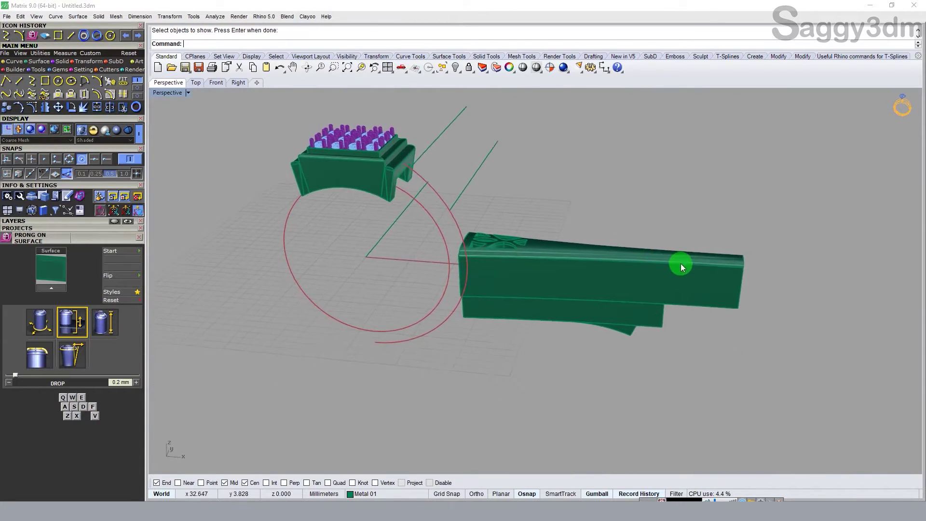
scroll(681, 263, "up", 3)
left_click(686, 279)
mouse_move(685, 280)
right_mouse_down()
mouse_move(574, 244)
mouse_move(576, 282)
mouse_move(554, 169)
mouse_move(555, 197)
right_mouse_up()
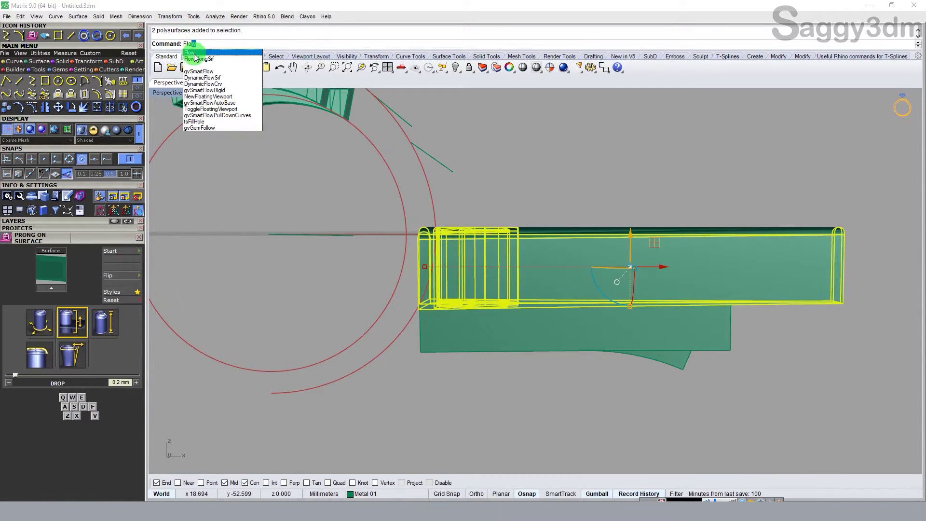
left_click(194, 53)
right_click_drag(482, 216, 520, 256)
scroll(433, 252, "up", 3)
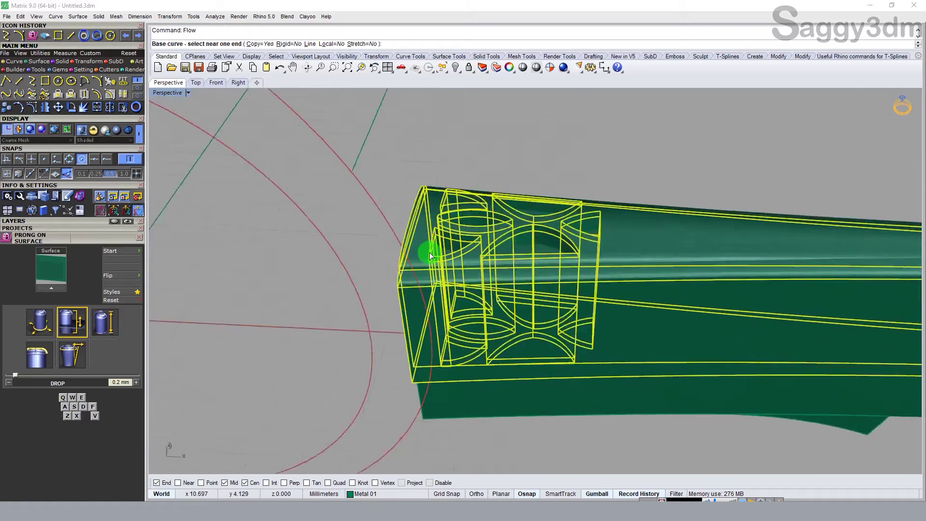
scroll(392, 232, "up", 2)
scroll(452, 227, "up", 2)
key("Escape")
key("Escape")
mouse_move(450, 226)
right_mouse_down()
mouse_move(505, 261)
mouse_move(517, 233)
right_mouse_up()
- Select the pattern pieces' guide curve and adjust it along the shank's top edge
left_click_drag(573, 240, 829, 438)
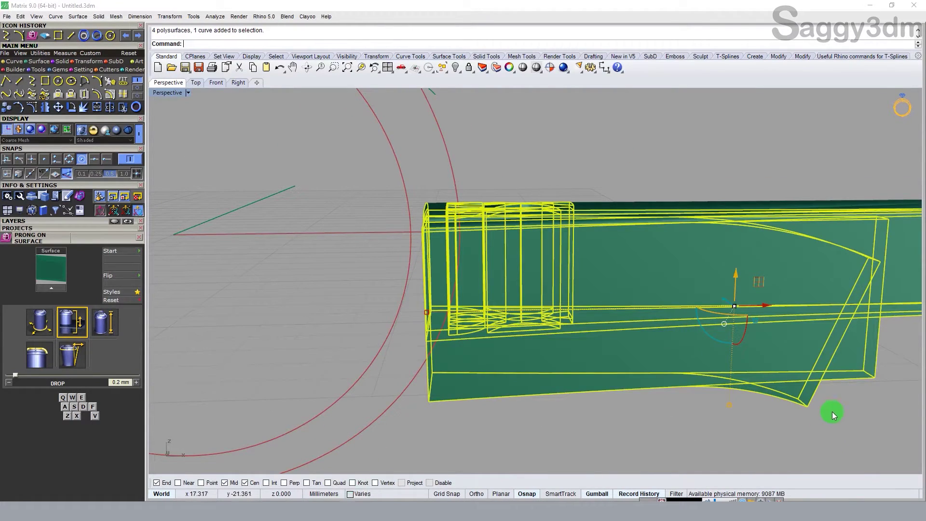
left_click(725, 284, "ctrl")
mouse_move(725, 285)
right_mouse_down()
mouse_move(739, 306)
mouse_move(722, 262)
right_mouse_up()
scroll(556, 343, "up", 3)
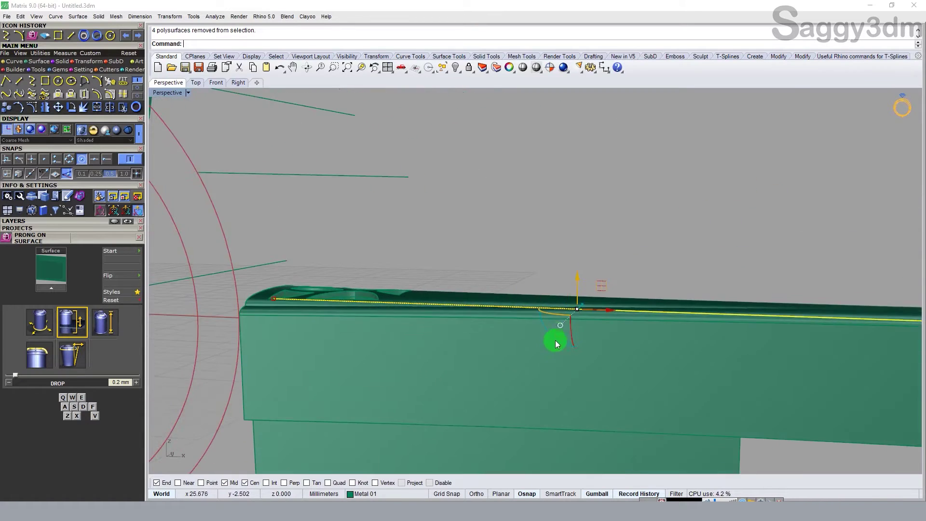
mouse_move(555, 340)
right_mouse_down()
mouse_move(566, 254)
mouse_move(587, 277)
right_mouse_up()
left_click_drag(584, 277, 590, 260)
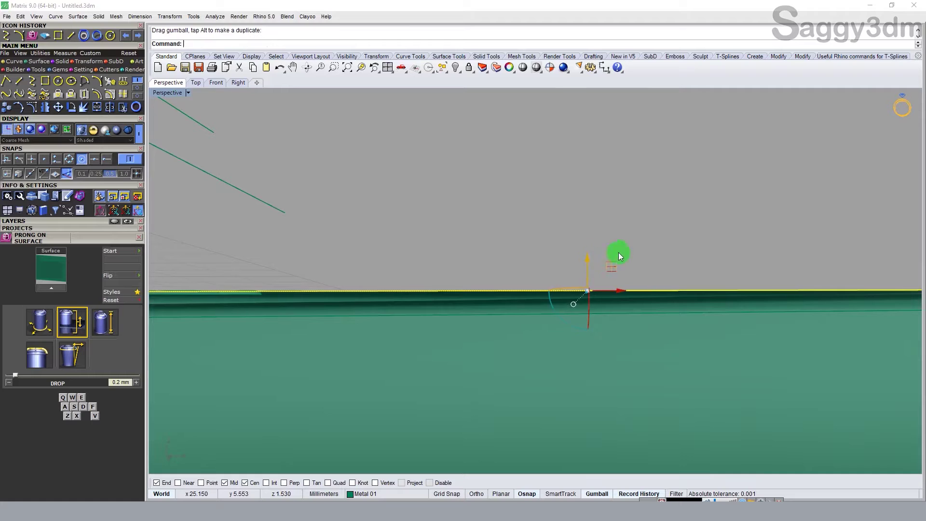
- Orbit around the ring and select the two pattern pieces
mouse_move(619, 252)
right_mouse_down()
mouse_move(700, 230)
mouse_move(640, 264)
mouse_move(491, 302)
right_mouse_up()
scroll(395, 287, "up", 2)
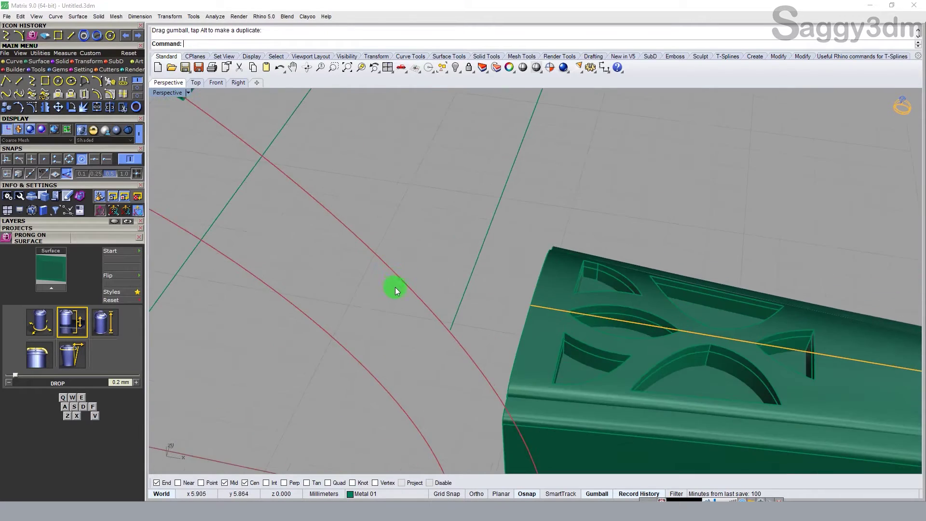
mouse_move(395, 287)
right_mouse_down()
mouse_move(516, 192)
mouse_move(533, 219)
mouse_move(374, 242)
mouse_move(479, 325)
mouse_move(503, 293)
right_mouse_up()
right_click_drag(504, 389, 483, 291)
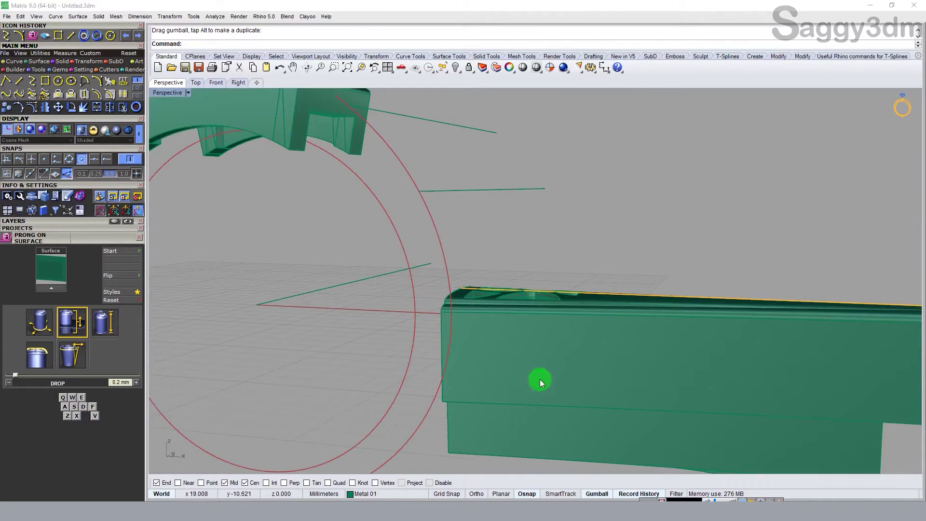
right_click_drag(540, 379, 549, 341)
left_click_drag(548, 342, 397, 169)
mouse_move(643, 331)
right_mouse_down()
mouse_move(658, 372)
mouse_move(670, 373)
right_mouse_up()
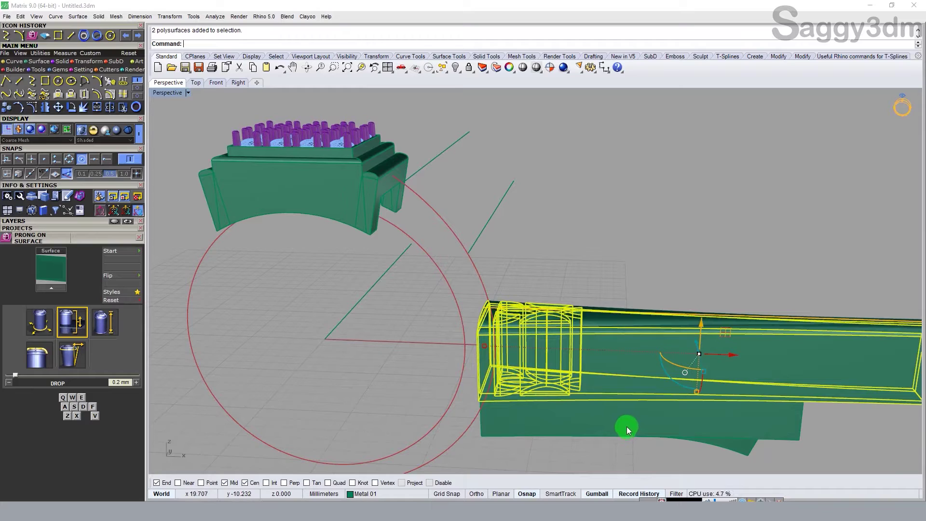
- Flow the pattern pieces from the straight base curve onto the ring circle
type("FLow")
key("Return")
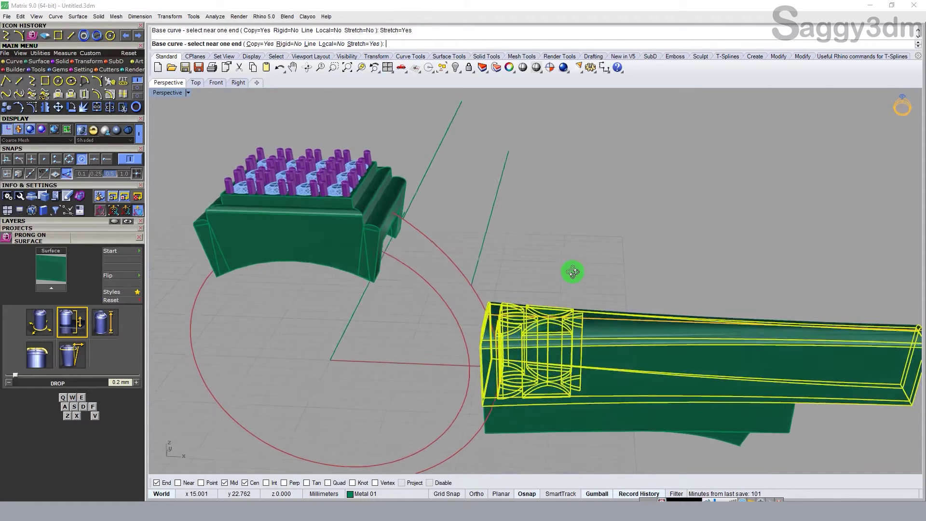
scroll(491, 324, "up", 5)
left_click(479, 323)
scroll(398, 222, "down", 5)
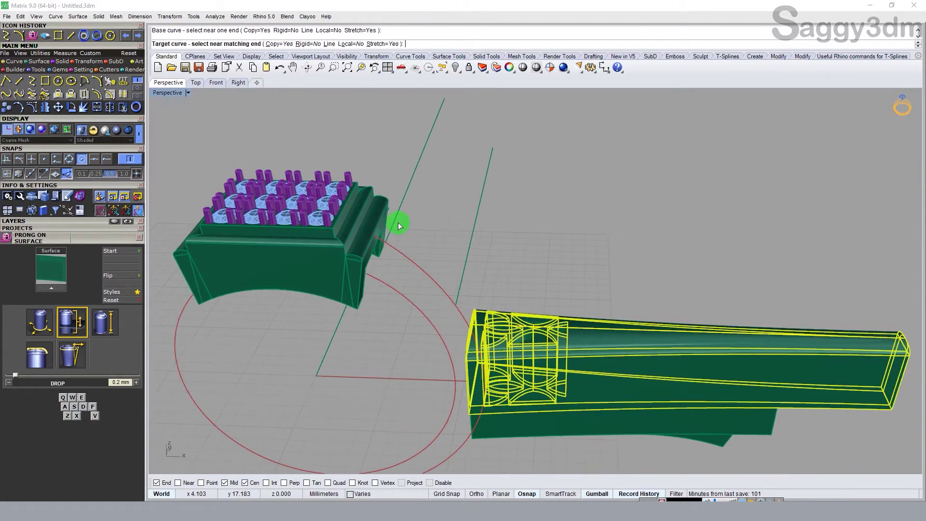
left_click(391, 251)
mouse_move(471, 283)
right_mouse_down()
mouse_move(451, 244)
mouse_move(453, 198)
mouse_move(558, 207)
mouse_move(548, 227)
mouse_move(558, 166)
mouse_move(419, 263)
mouse_move(465, 258)
right_mouse_up()
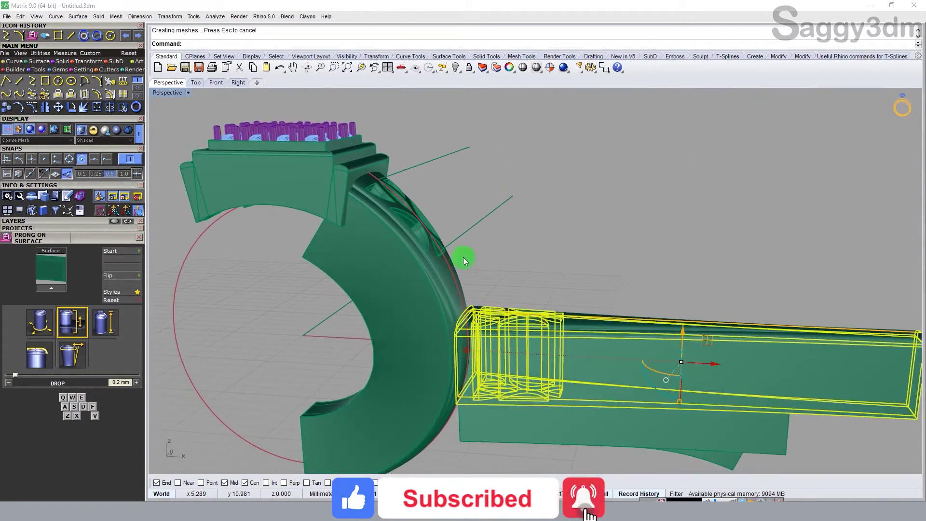
- Orbit to a front view and select the lower rectangular shank block
scroll(543, 251, "down", 5)
mouse_move(434, 330)
right_mouse_down()
mouse_move(472, 310)
mouse_move(534, 300)
mouse_move(438, 345)
mouse_move(451, 337)
right_mouse_up()
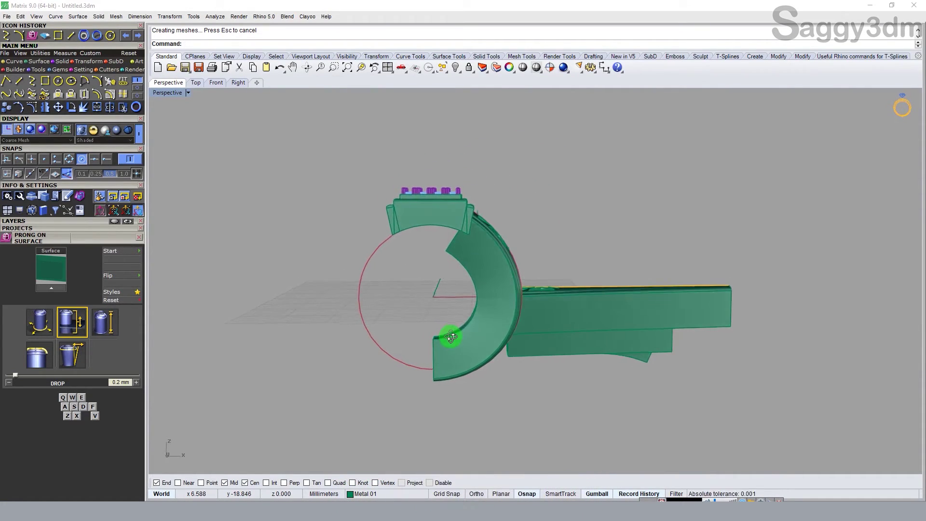
scroll(641, 352, "up", 3)
scroll(444, 301, "down", 2)
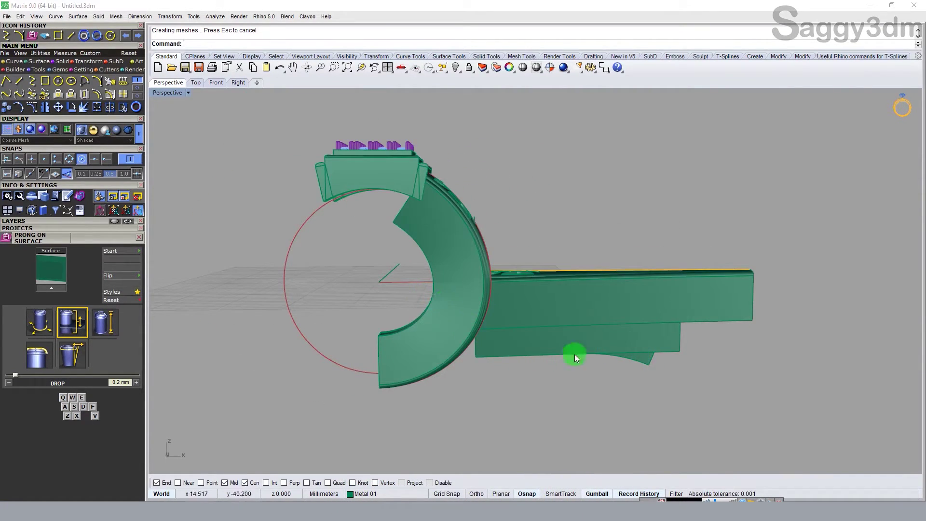
scroll(652, 340, "up", 2)
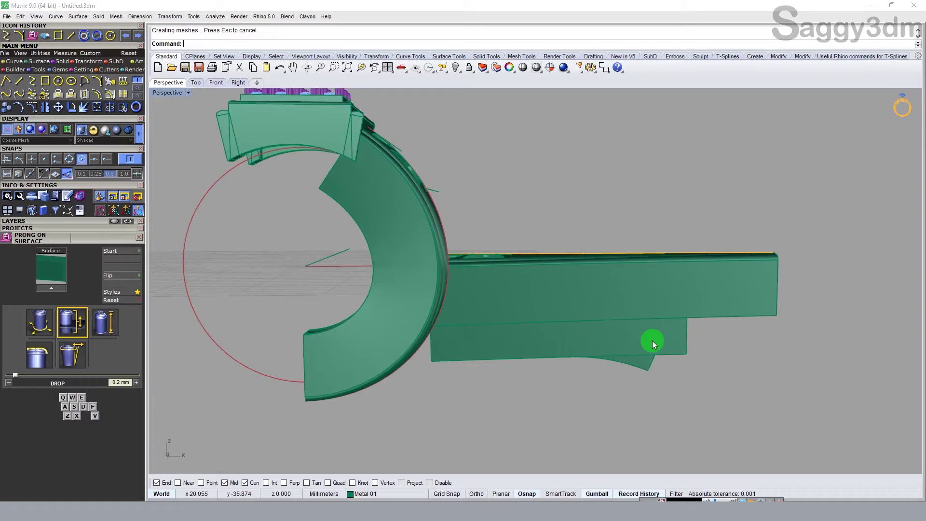
left_click(683, 345)
- Flow the lower shank block from its base curve onto the red ring circle
scroll(680, 347, "down", 3)
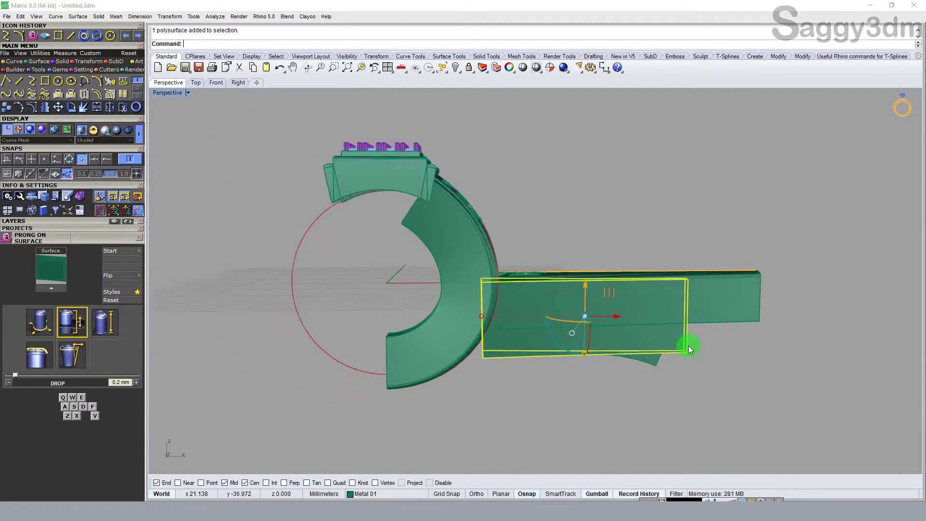
mouse_move(688, 345)
right_mouse_down()
mouse_move(580, 274)
mouse_move(559, 300)
right_mouse_up()
type("FL")
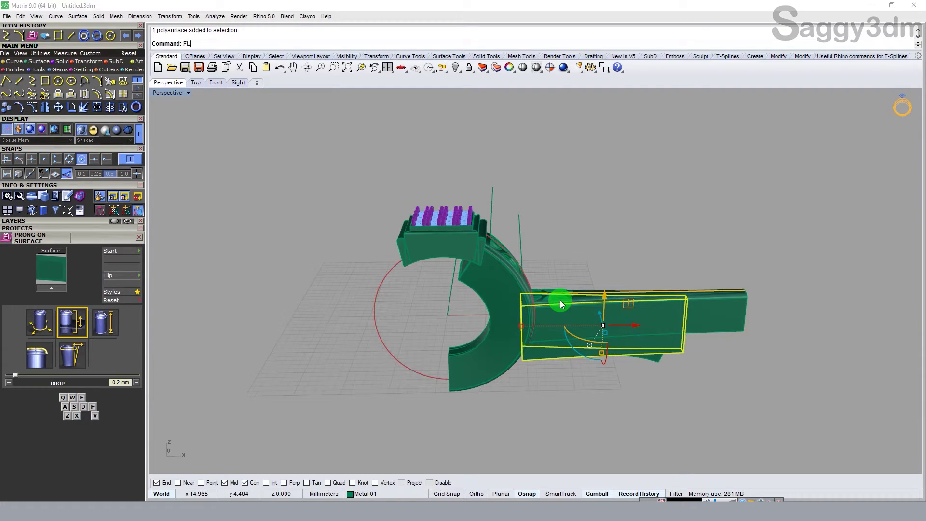
type("ow")
key("Return")
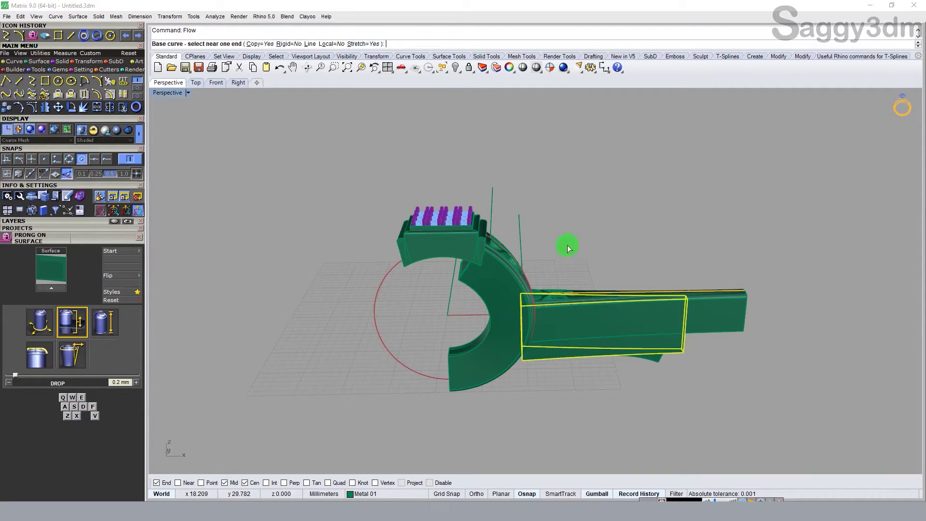
scroll(536, 302, "up", 3)
scroll(551, 285, "up", 2)
left_click(550, 285)
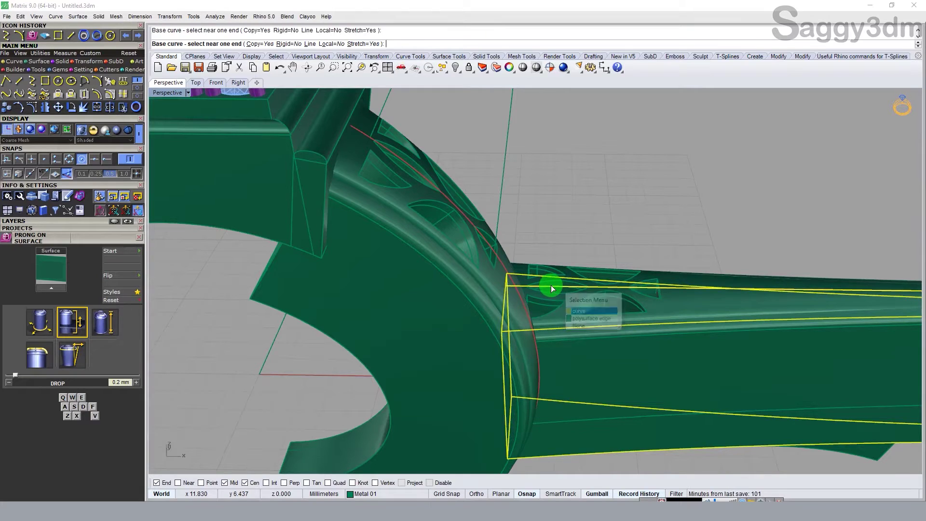
left_click(579, 311)
left_click(393, 149)
- Select the red ring circle and pull it into a cylinder both ways
scroll(410, 169, "down", 5)
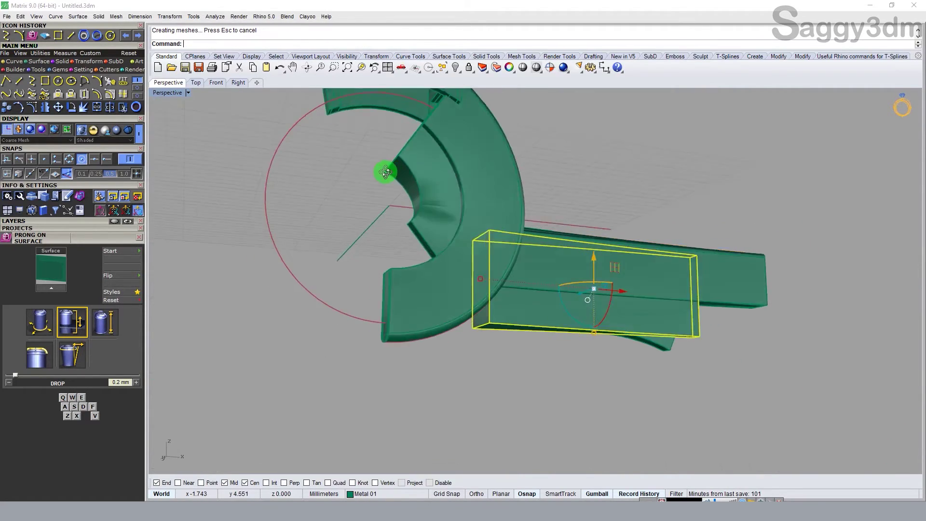
right_click_drag(386, 172, 401, 317)
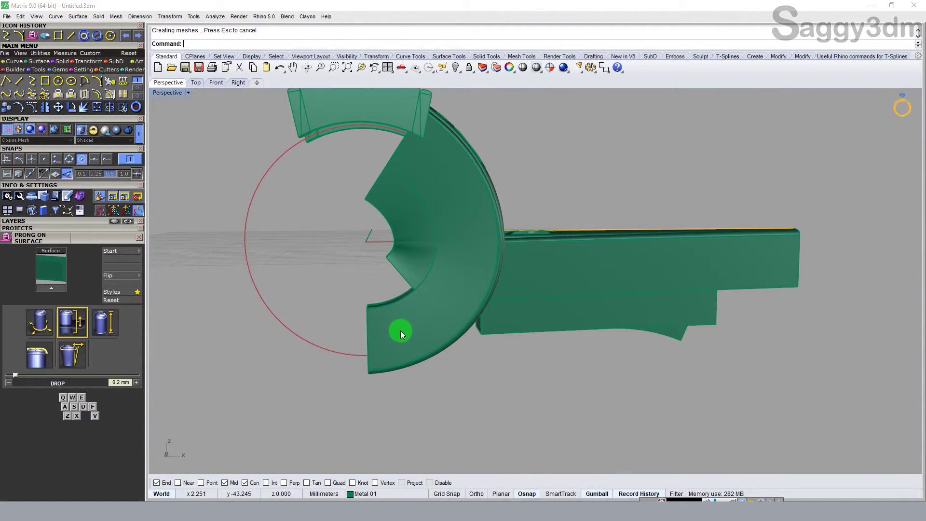
left_click(309, 350)
right_click_drag(291, 363, 465, 231)
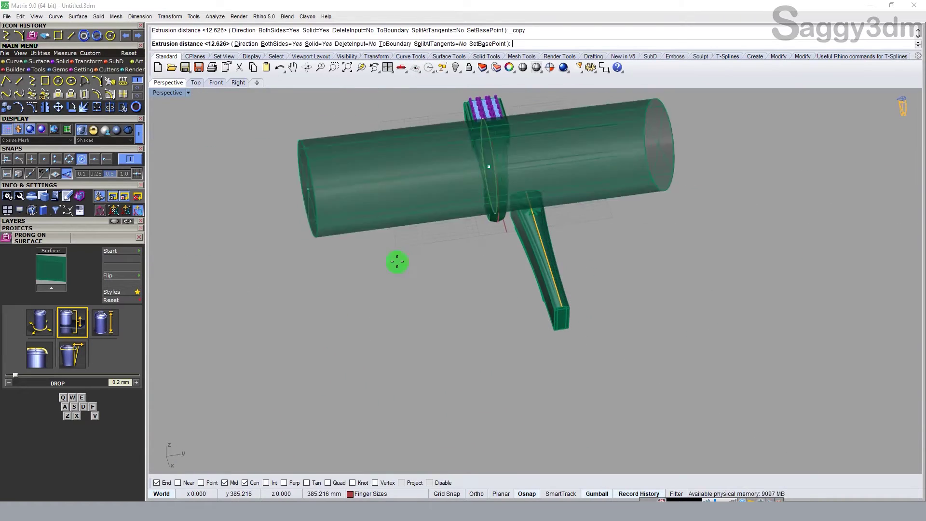
- Finish the cylinder and cut the two ring band pieces with it
left_click(597, 161)
right_click_drag(597, 161, 576, 136)
scroll(420, 232, "up", 5)
left_click(438, 220)
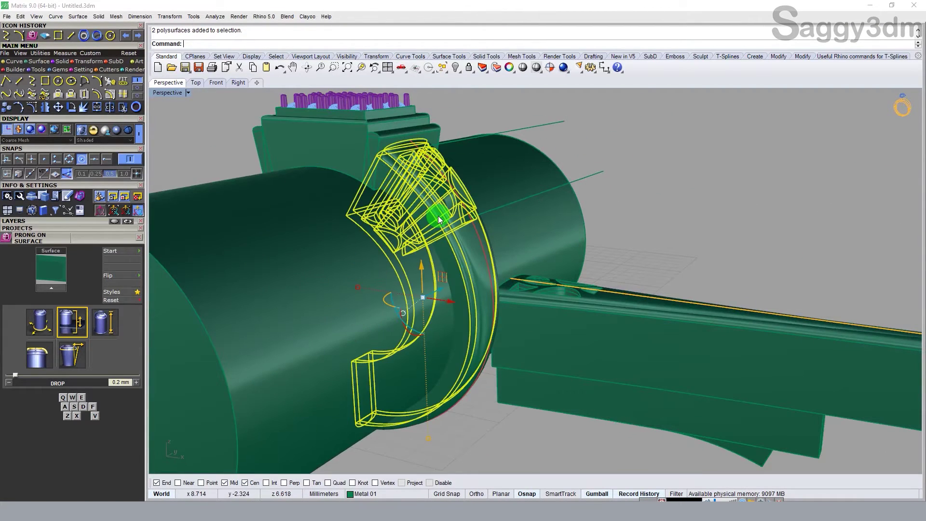
left_click(283, 239)
key("Return")
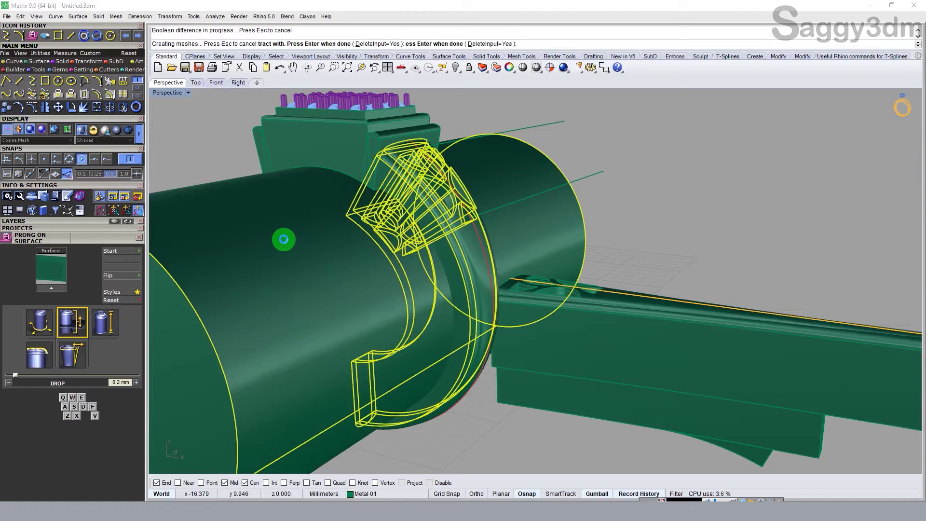
- BooleanDifference the cylinder from the curved band pieces and inspect the cut
mouse_move(302, 235)
right_mouse_down()
mouse_move(408, 198)
mouse_move(426, 220)
right_mouse_up()
left_click(426, 221)
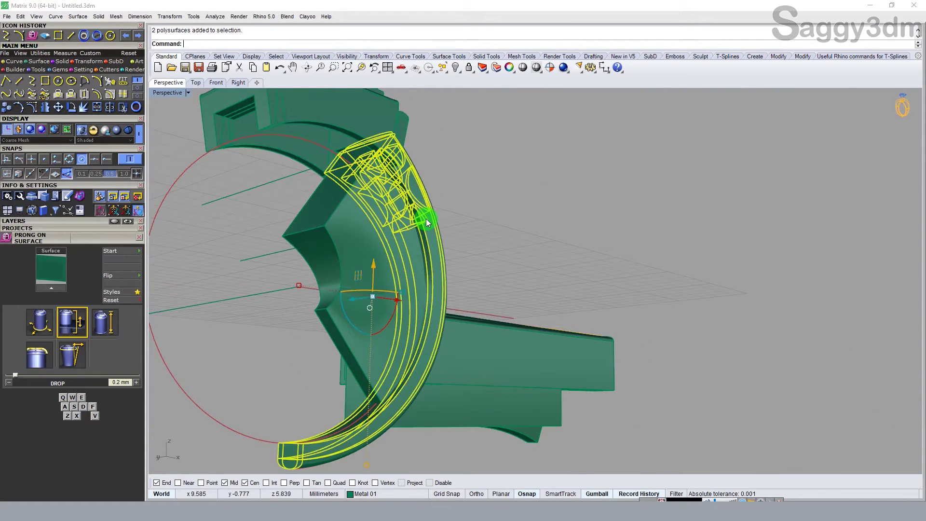
type("booleandifference")
key("Return")
left_click(340, 246)
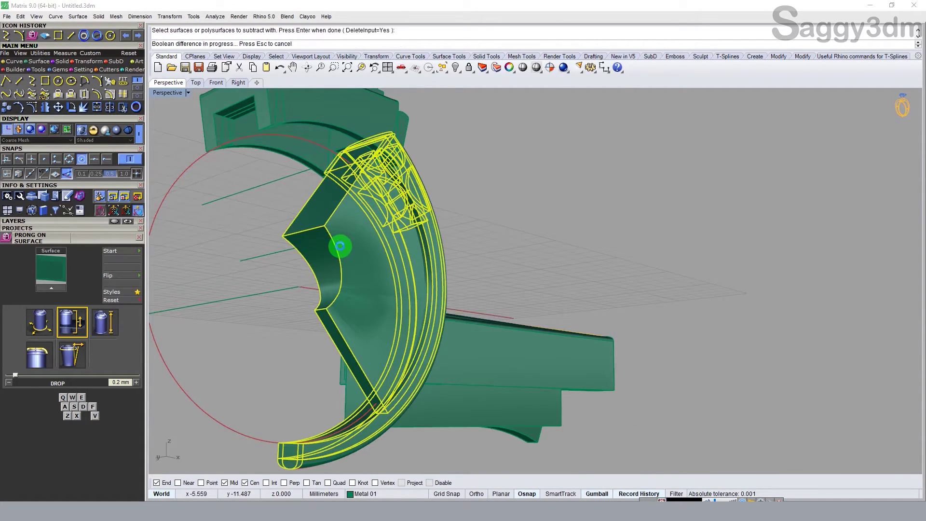
key("Return")
mouse_move(340, 246)
right_mouse_down()
mouse_move(372, 155)
mouse_move(389, 148)
mouse_move(440, 254)
mouse_move(436, 373)
mouse_move(411, 242)
mouse_move(389, 262)
mouse_move(405, 341)
mouse_move(466, 395)
right_mouse_up()
mouse_move(419, 354)
right_mouse_down()
mouse_move(463, 269)
mouse_move(442, 291)
mouse_move(500, 232)
mouse_move(467, 297)
mouse_move(389, 323)
mouse_move(502, 342)
right_mouse_up()
- Undo both cuts and the cylinder extrusion, then select the lower shank block
key("ctrl+z")
key("ctrl+z")
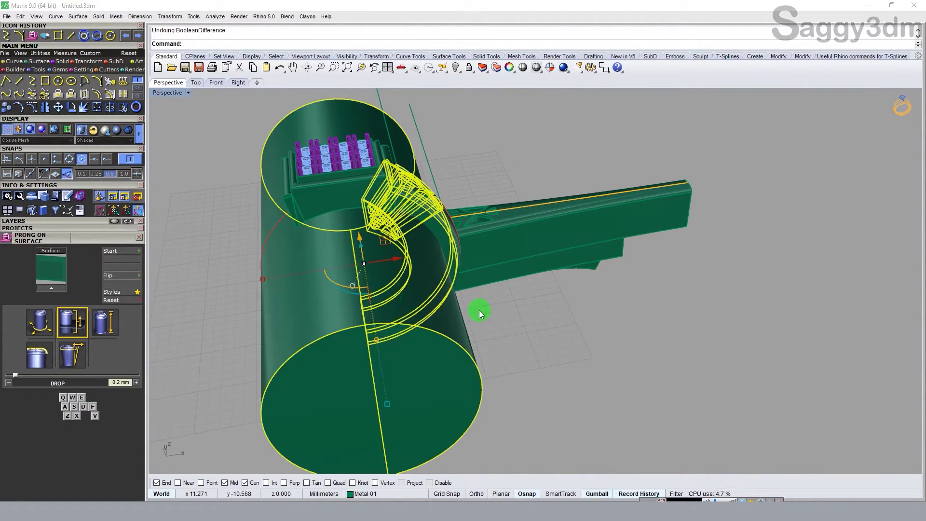
key("ctrl+z")
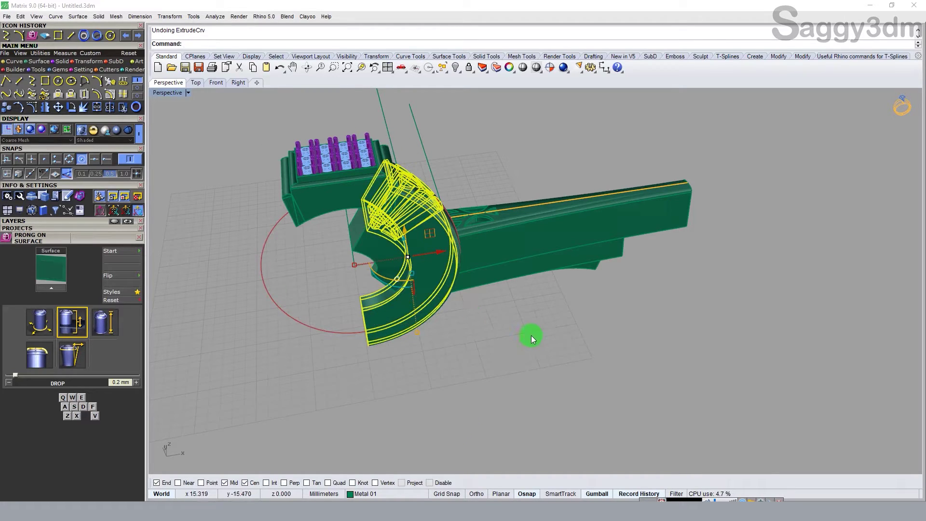
key("ctrl+z")
mouse_move(585, 339)
right_mouse_down()
mouse_move(589, 266)
mouse_move(607, 306)
mouse_move(604, 287)
right_mouse_up()
left_click(589, 266)
- Flow the lower shank block from its base line so it wraps the ring circle
type("low")
key("Return")
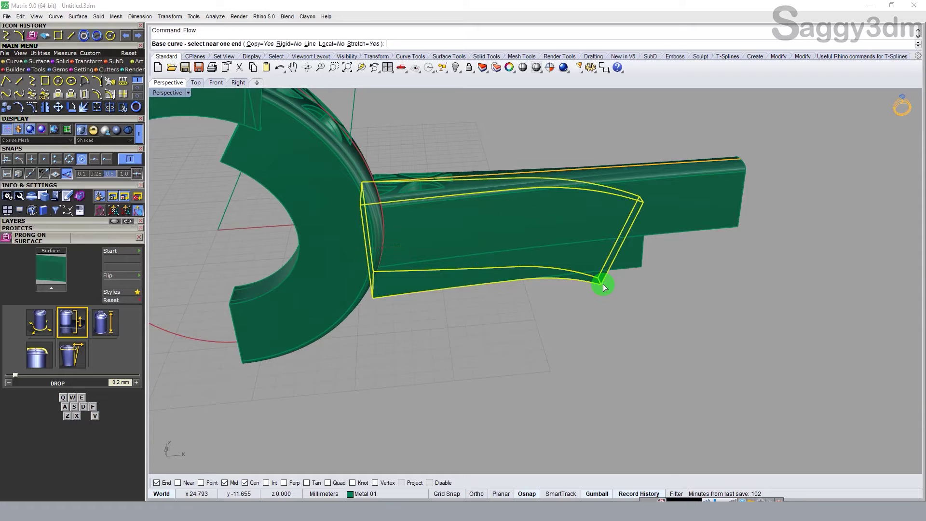
right_click_drag(419, 204, 394, 153)
scroll(390, 194, "up", 5)
left_click(389, 192)
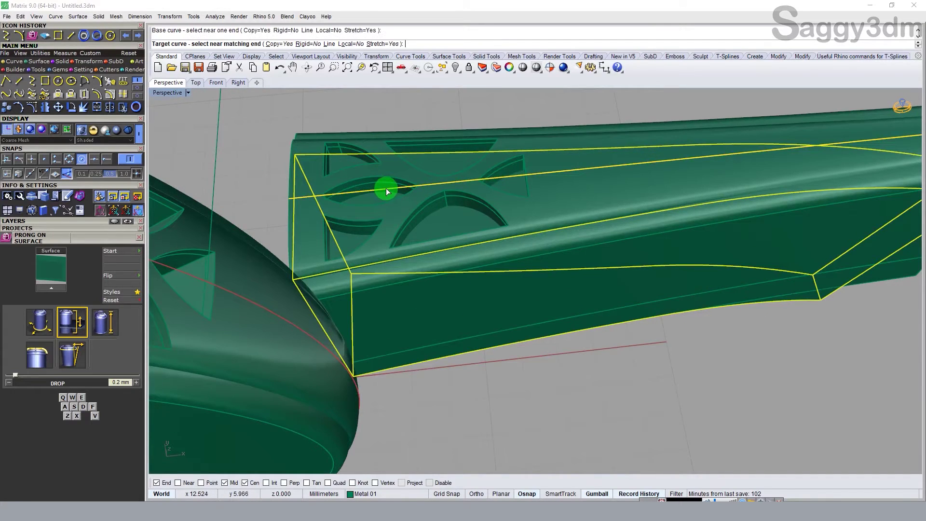
scroll(447, 331, "down", 5)
scroll(434, 264, "up", 3)
scroll(399, 127, "up", 3)
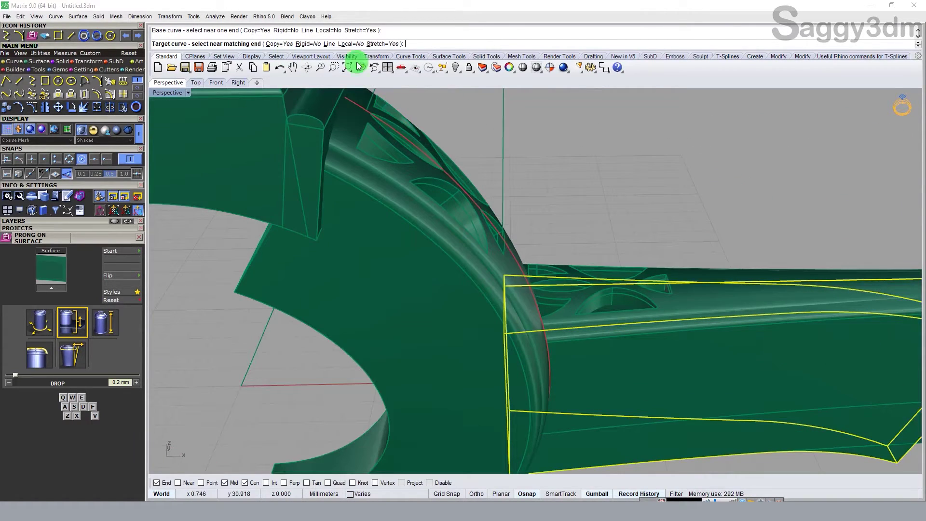
left_click(408, 142)
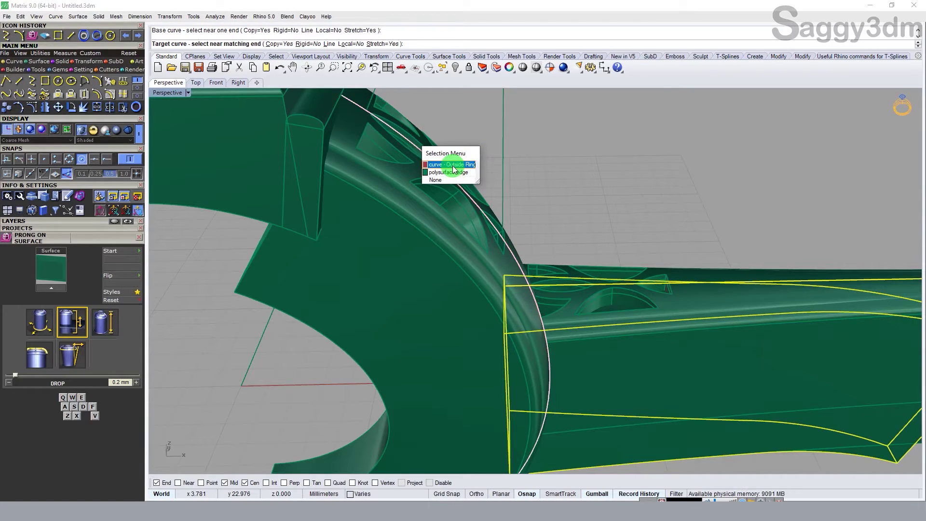
left_click(452, 166)
scroll(438, 270, "down", 5)
right_click_drag(438, 270, 458, 297)
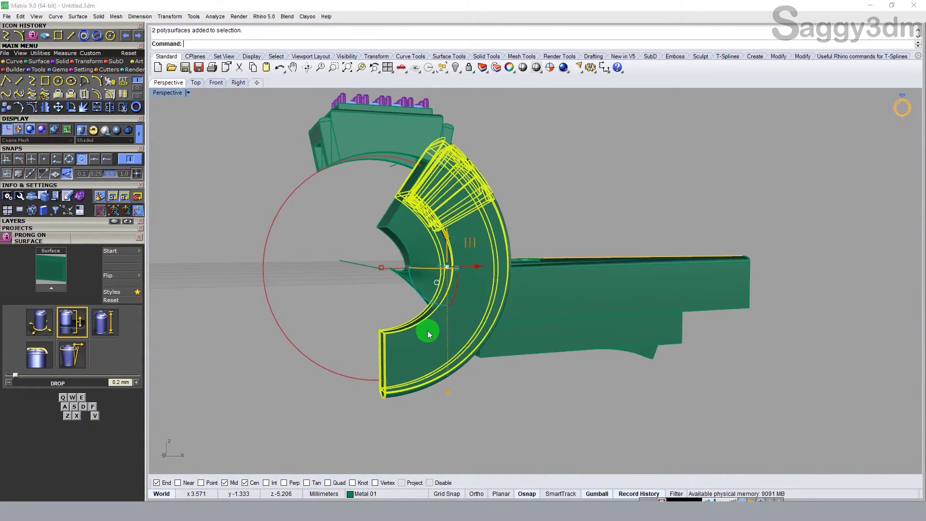
- Subtract the cylinder made from the red ring circle from the band
left_click(365, 378)
mouse_move(325, 395)
right_mouse_down()
mouse_move(380, 348)
mouse_move(408, 182)
right_mouse_up()
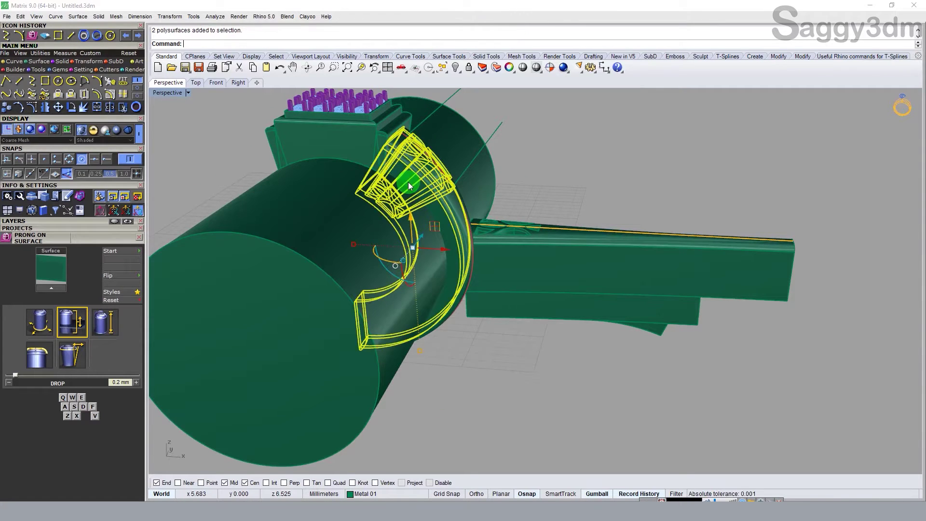
type("bd")
key("Return")
left_click(348, 219)
key("Return")
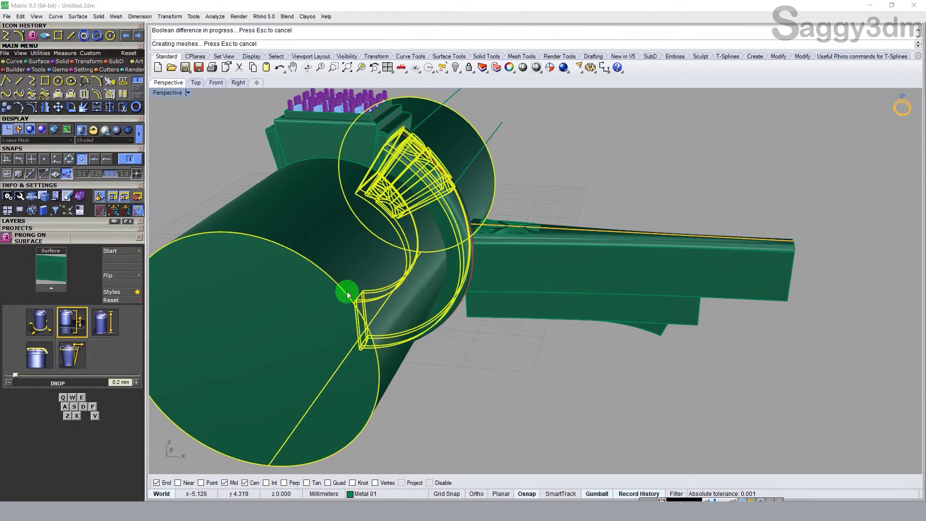
- Boolean-difference the cutting solid from the two band pieces with bd, leaving a slot
mouse_move(347, 289)
right_mouse_down()
mouse_move(443, 246)
mouse_move(467, 323)
right_mouse_up()
left_click(470, 325)
type("b")
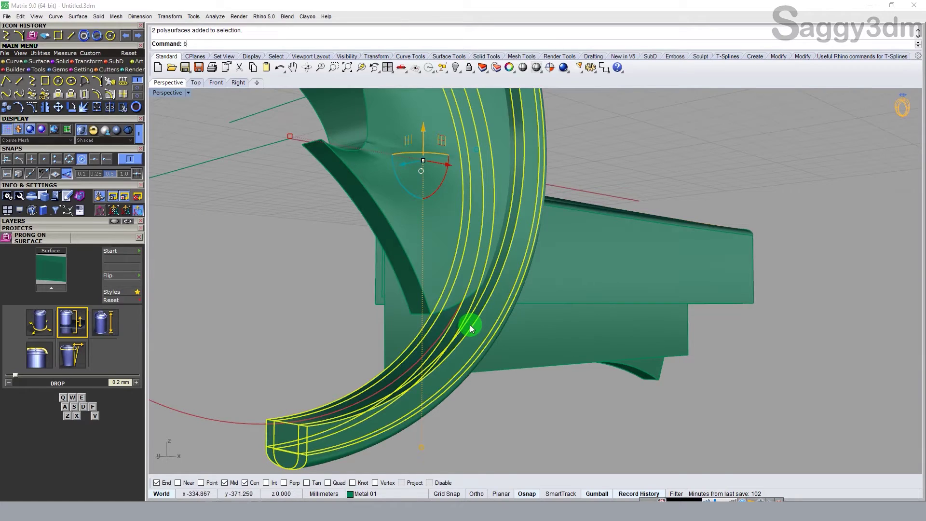
type("d")
key("Return")
left_click(372, 198)
key("Return")
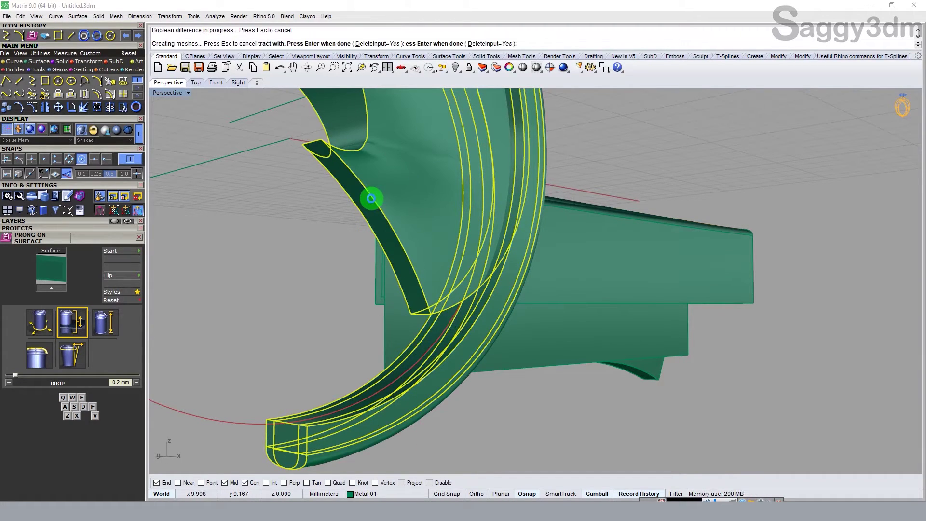
mouse_move(372, 201)
right_mouse_down()
mouse_move(471, 223)
mouse_move(527, 268)
mouse_move(502, 310)
mouse_move(497, 290)
mouse_move(461, 301)
mouse_move(551, 301)
mouse_move(680, 234)
mouse_move(718, 273)
right_mouse_up()
scroll(495, 288, "down", 5)
- Reshape the cut shank block with the gumball so its edges curve
left_click(718, 272)
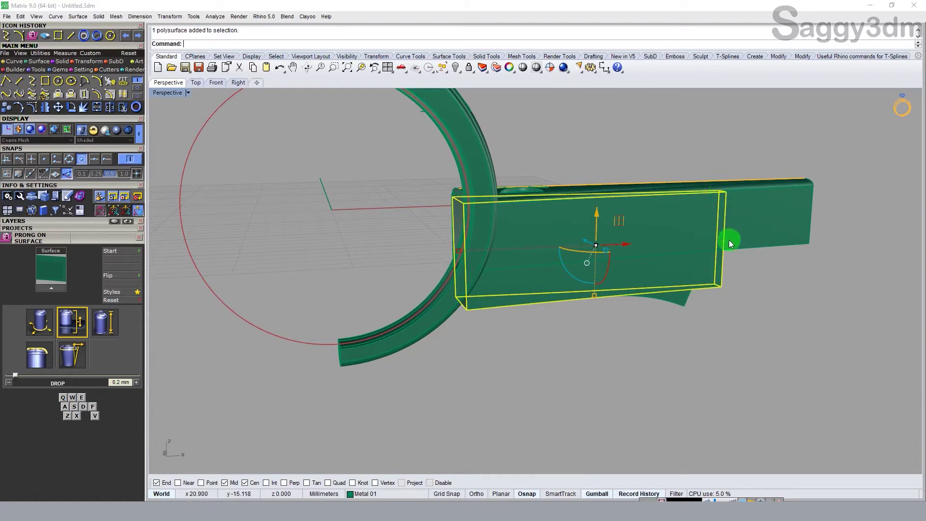
left_click_drag(687, 299, 690, 284)
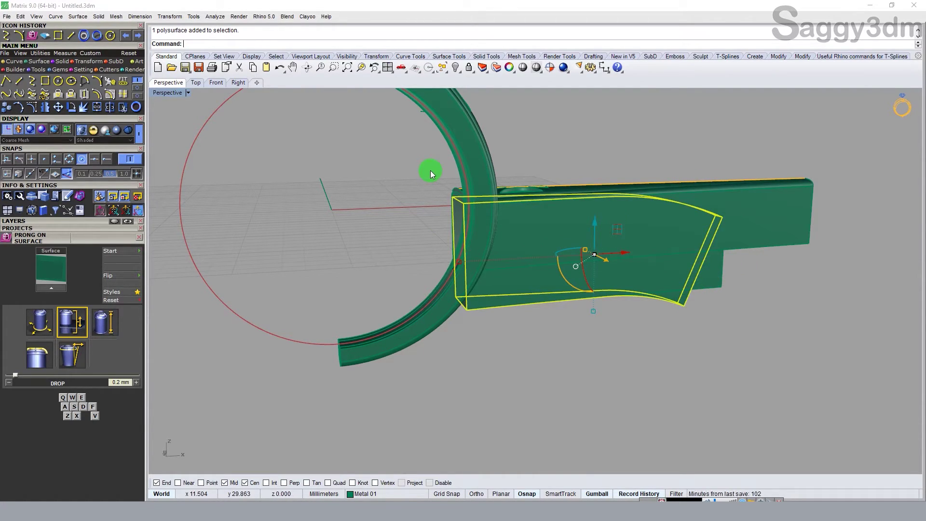
right_click_drag(398, 198, 475, 251)
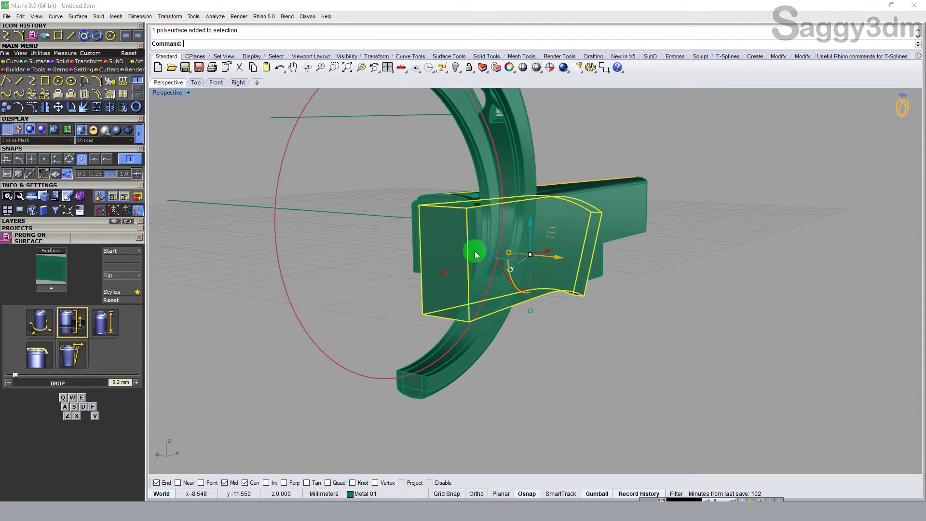
- Hide the shank blocks and guide curve with Ctrl+H, then inspect the openwork band
left_click_drag(641, 195, 560, 329)
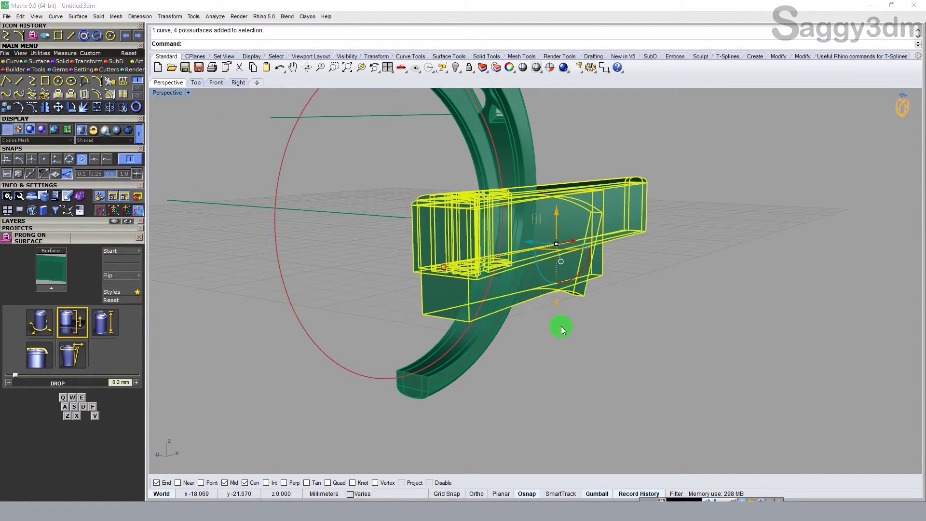
type("g")
key("ctrl+h")
mouse_move(563, 258)
right_mouse_down()
mouse_move(464, 235)
mouse_move(436, 149)
mouse_move(463, 235)
right_mouse_up()
scroll(508, 206, "up", 5)
scroll(516, 197, "up", 5)
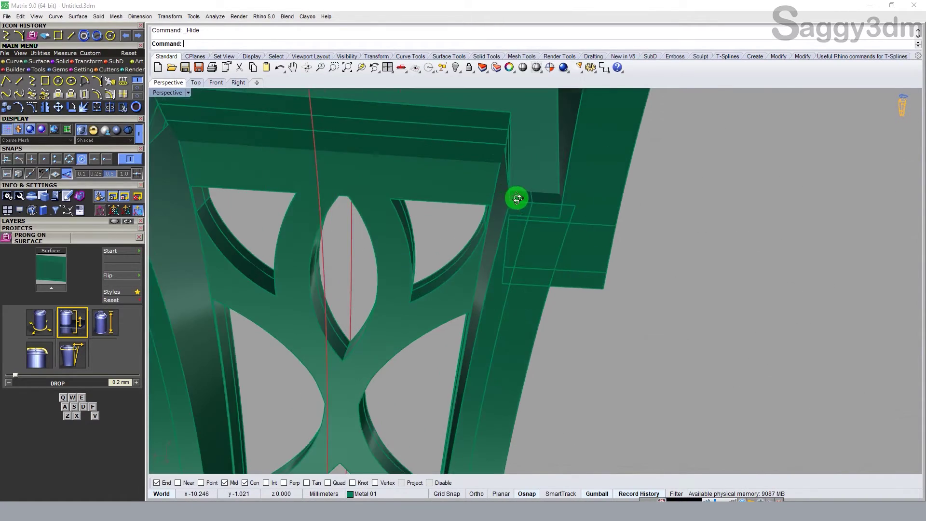
mouse_move(517, 198)
right_mouse_down()
mouse_move(561, 179)
mouse_move(559, 211)
right_mouse_up()
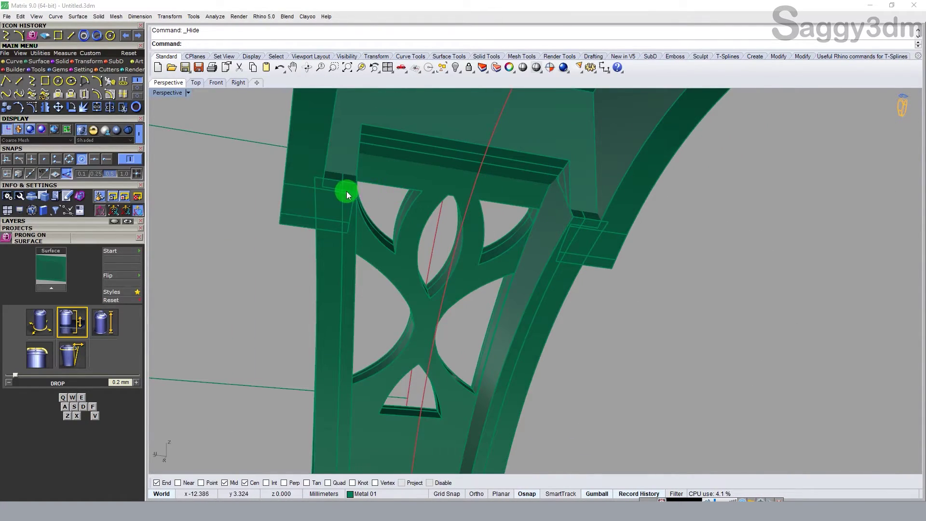
right_click_drag(358, 198, 459, 222)
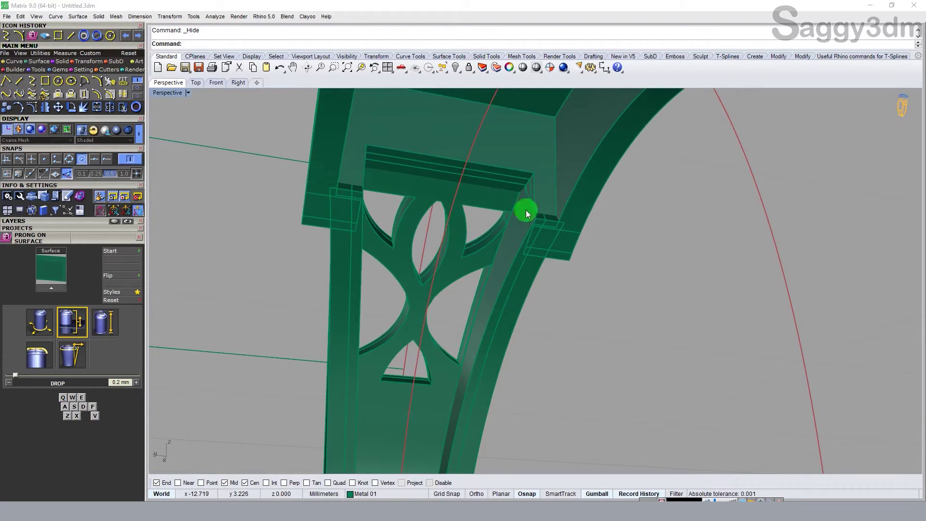
mouse_move(525, 212)
right_mouse_down()
mouse_move(537, 232)
mouse_move(549, 204)
mouse_move(537, 213)
mouse_move(611, 198)
mouse_move(686, 236)
mouse_move(585, 269)
mouse_move(397, 283)
mouse_move(562, 273)
mouse_move(496, 296)
right_mouse_up()
- Mirror the ring band half across a plane through the ring centre
left_click(562, 273)
type("mirror")
key("Return")
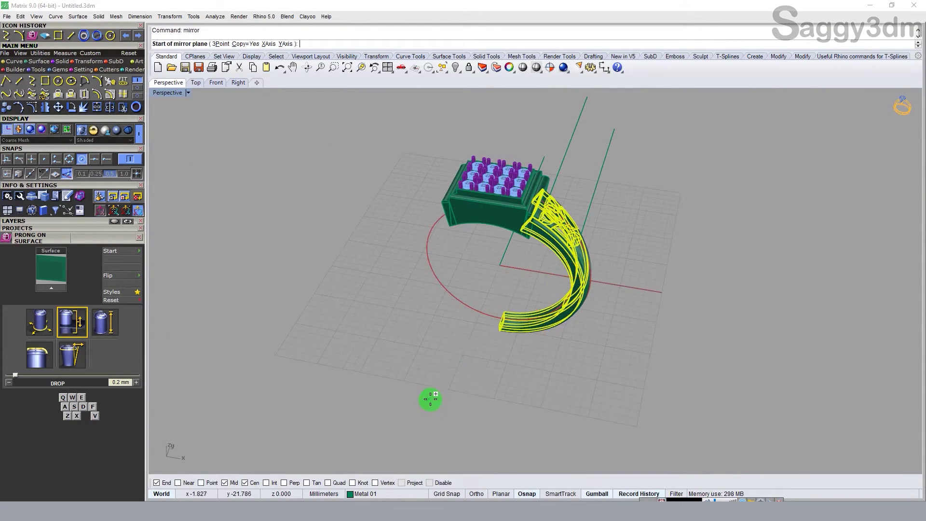
type("0")
left_click(436, 392)
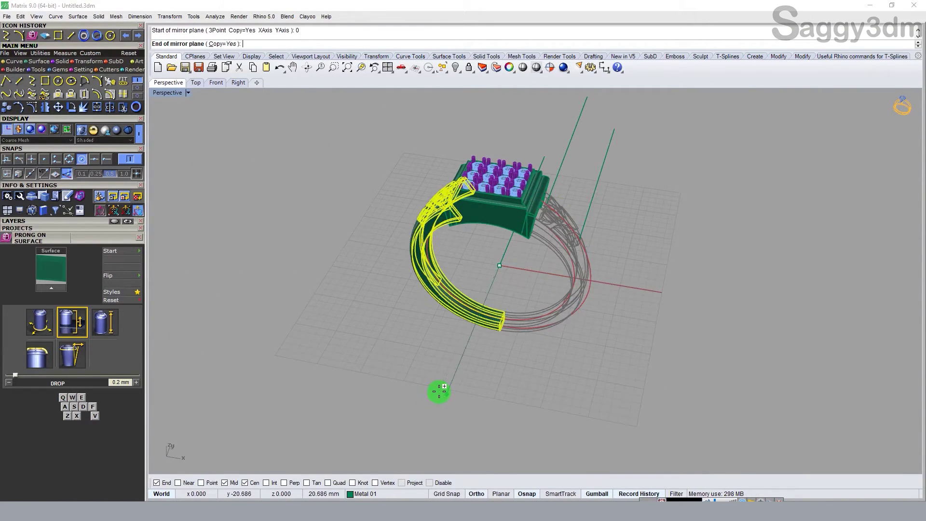
mouse_move(440, 392)
right_mouse_down()
mouse_move(490, 294)
mouse_move(497, 170)
mouse_move(497, 347)
right_mouse_up()
left_click(387, 67)
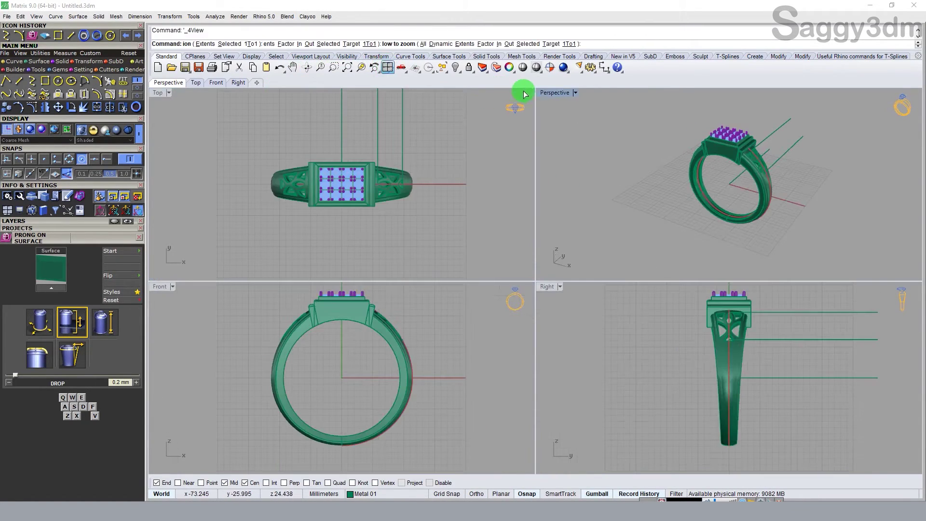
- Hide the green construction lines in the maximized Perspective view
double_click(548, 92)
right_click_drag(679, 268, 657, 285)
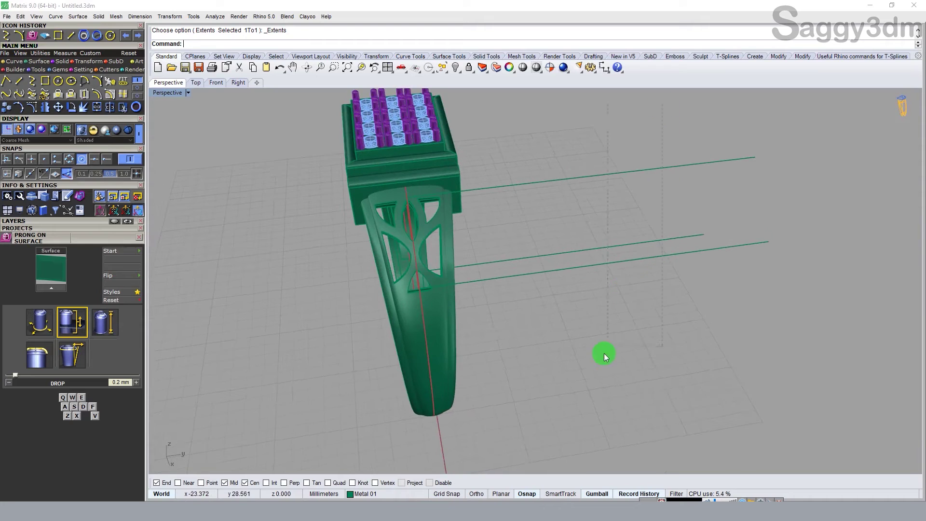
key("ctrl+h")
mouse_move(602, 354)
right_mouse_down()
mouse_move(434, 309)
mouse_move(586, 247)
right_mouse_up()
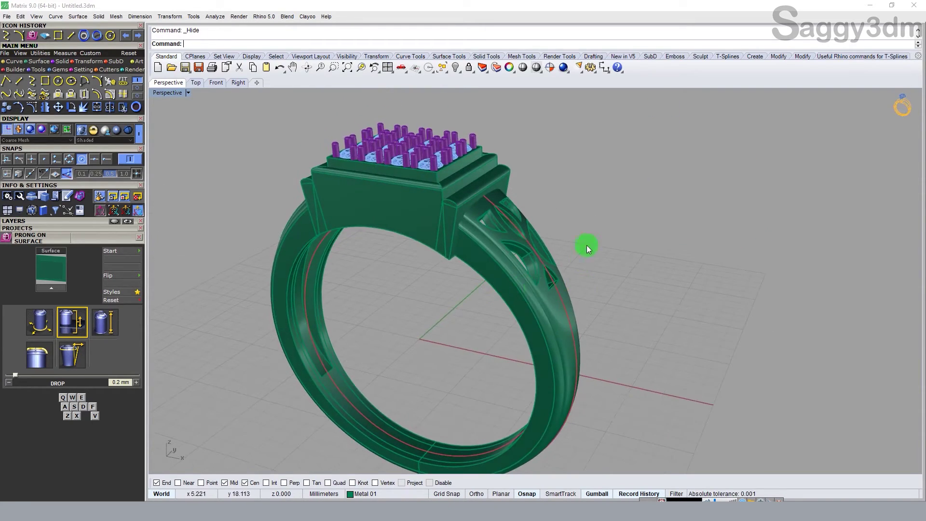
scroll(430, 425, "up", 5)
- Hide the leftover shank curves, keeping the solids visible
key("ctrl+a")
left_click(542, 347, "ctrl")
scroll(534, 320, "down", 4)
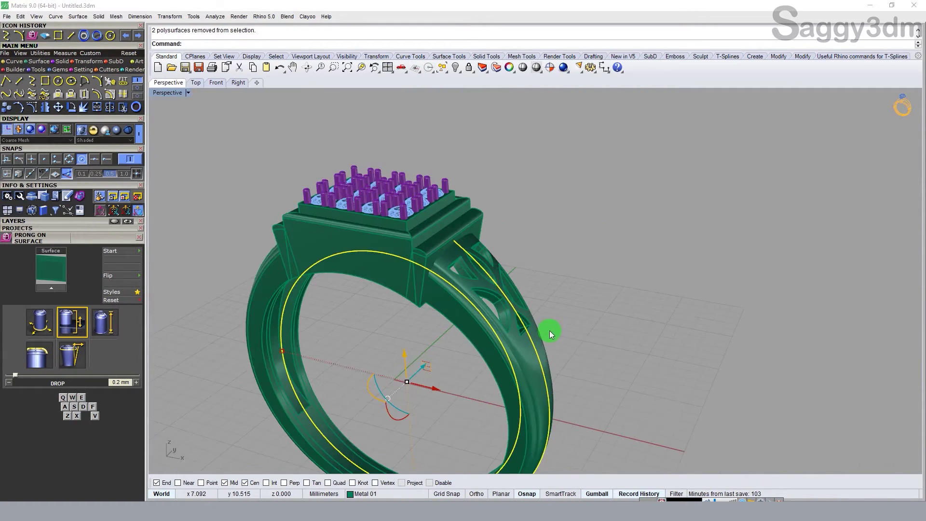
key("ctrl+h")
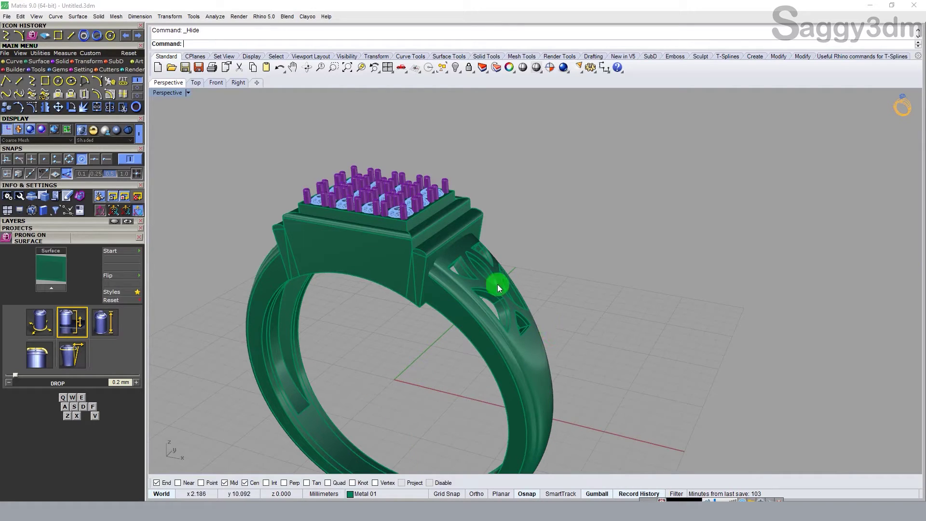
- Orbit the maximized Perspective view to inspect the finished ring from above and below
left_click(388, 69)
double_click(545, 91)
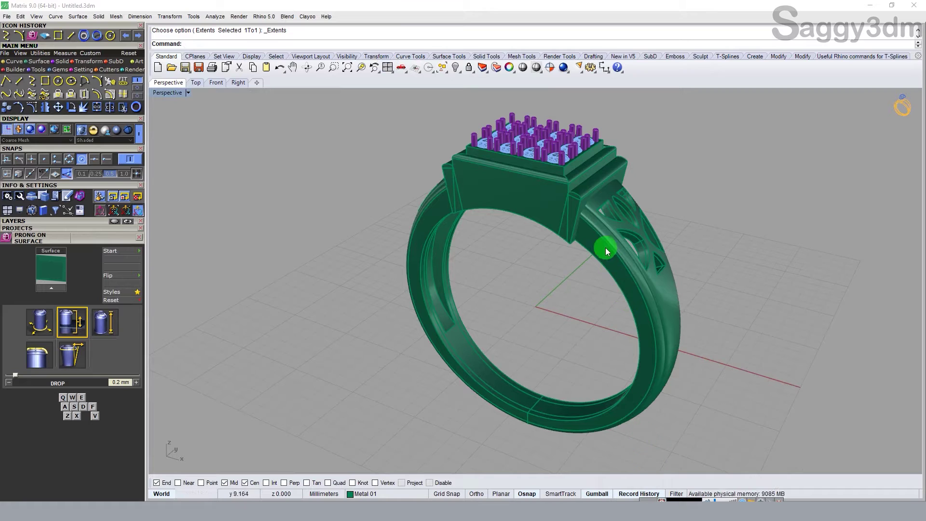
mouse_move(606, 247)
right_mouse_down()
mouse_move(583, 283)
mouse_move(539, 301)
mouse_move(516, 266)
mouse_move(554, 220)
mouse_move(572, 238)
mouse_move(527, 300)
mouse_move(507, 351)
mouse_move(434, 364)
mouse_move(473, 379)
mouse_move(507, 421)
mouse_move(533, 275)
mouse_move(424, 263)
mouse_move(325, 198)
mouse_move(285, 142)
mouse_move(349, 136)
mouse_move(395, 102)
mouse_move(413, 471)
mouse_move(424, 181)
mouse_move(429, 244)
mouse_move(426, 223)
mouse_move(453, 200)
mouse_move(467, 120)
mouse_move(471, 471)
mouse_move(453, 165)
mouse_move(440, 254)
mouse_move(377, 168)
right_mouse_up()
left_click(386, 67)
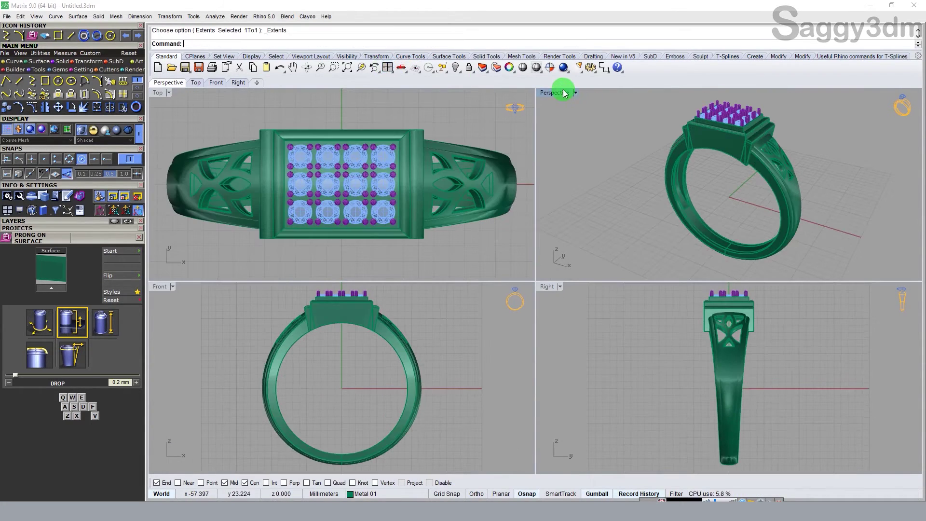
double_click(550, 90)
mouse_move(653, 191)
right_mouse_down()
mouse_move(409, 223)
mouse_move(459, 206)
mouse_move(479, 161)
mouse_move(469, 197)
mouse_move(439, 203)
mouse_move(409, 188)
right_mouse_up()
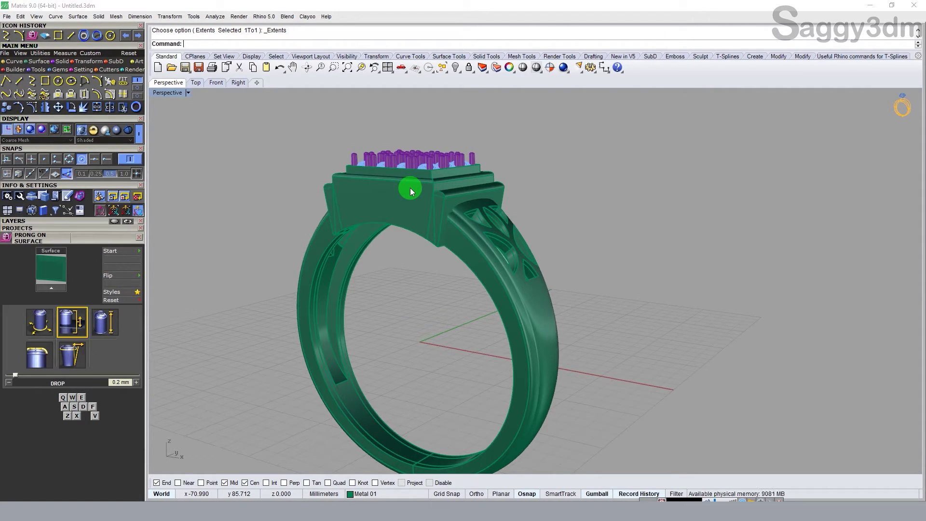
mouse_move(379, 250)
right_mouse_down()
mouse_move(304, 178)
mouse_move(351, 134)
mouse_move(345, 87)
mouse_move(376, 237)
mouse_move(428, 337)
mouse_move(443, 314)
right_mouse_up()
- Ungroup the head's stones, prongs and bezel, leaving the side bezel pieces out
scroll(429, 275, "up", 4)
left_click(448, 287)
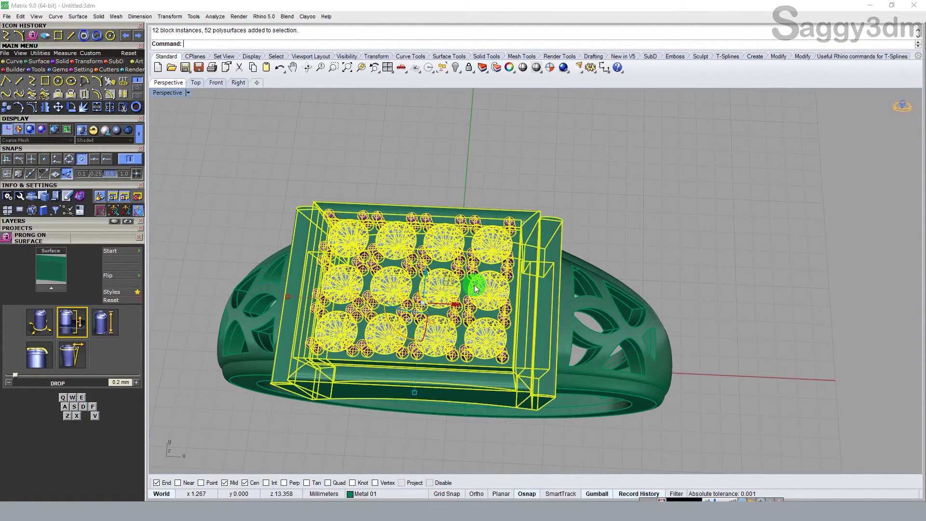
type("U")
left_click(456, 285)
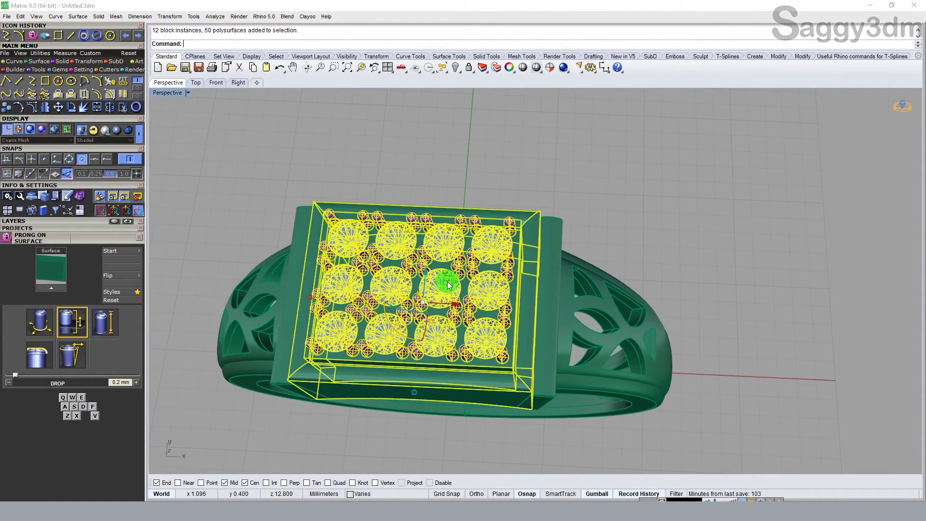
key("ctrl+shift+g")
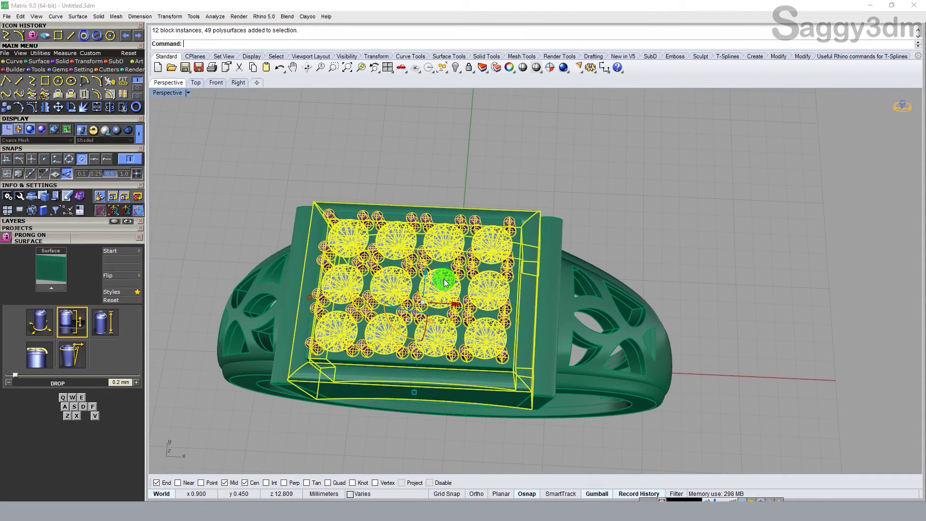
key("Escape")
- Create gem cutters on all 12 stones with Lower Depth -445%
left_click(443, 279)
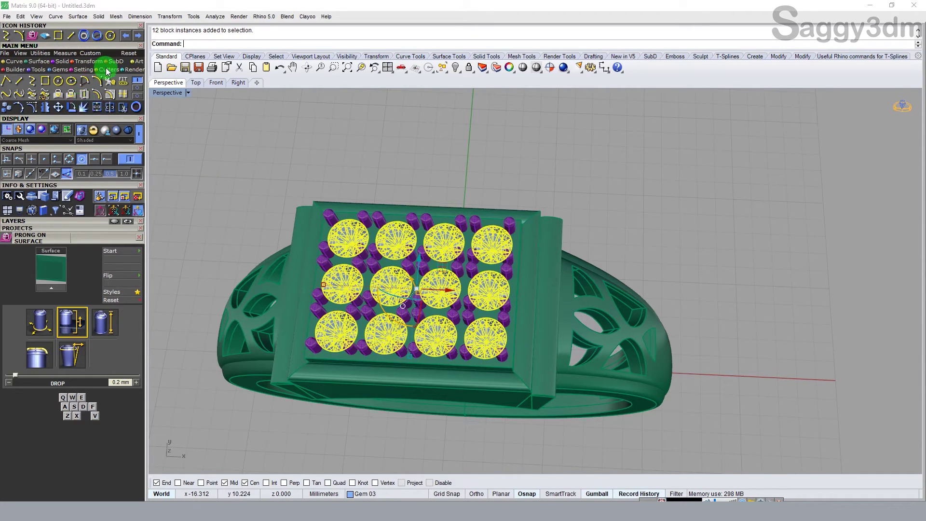
left_click(72, 83)
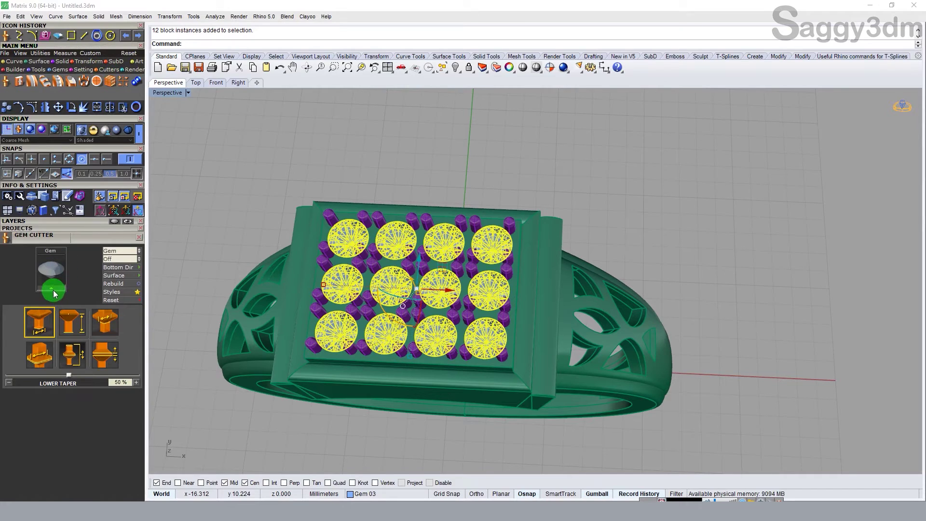
left_click(54, 294)
mouse_move(516, 351)
right_mouse_down()
mouse_move(496, 165)
mouse_move(471, 208)
mouse_move(440, 205)
right_mouse_up()
left_click_drag(414, 193, 433, 265)
mouse_move(433, 264)
right_mouse_down()
mouse_move(427, 165)
mouse_move(416, 276)
mouse_move(506, 198)
mouse_move(496, 287)
mouse_move(482, 288)
right_mouse_up()
key("Return")
- Subtract the gem cutters from the head piece to cut the stone seats
left_click(481, 284)
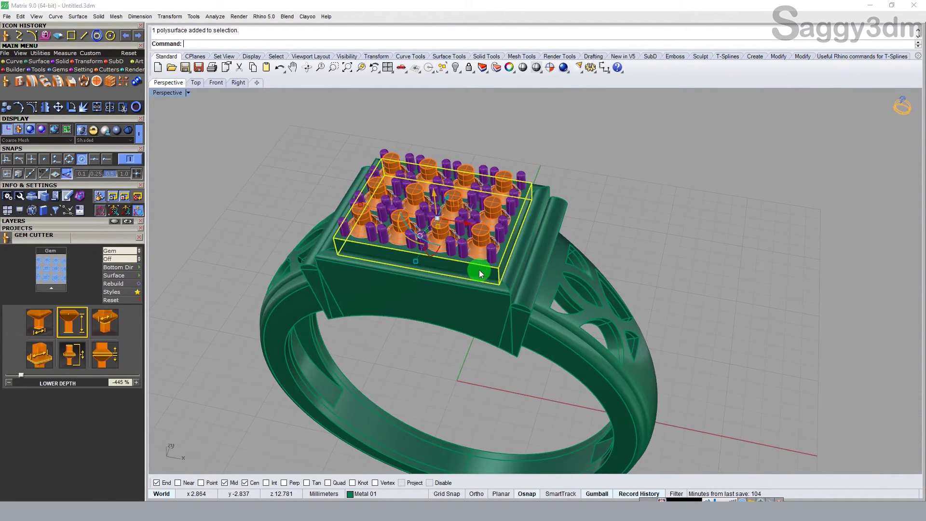
type("b")
key("Return")
left_click(442, 224)
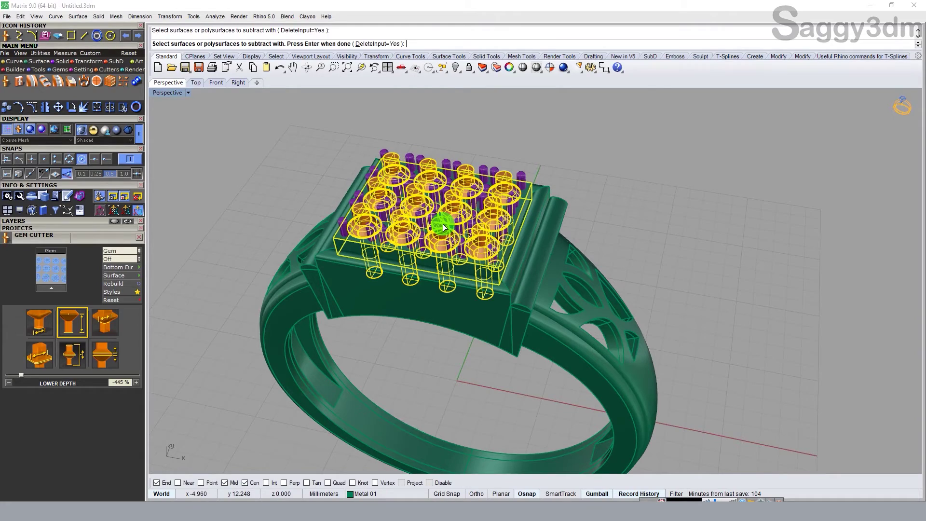
key("Return")
mouse_move(453, 277)
right_mouse_down()
mouse_move(452, 104)
mouse_move(448, 451)
mouse_move(449, 114)
mouse_move(455, 345)
mouse_move(453, 271)
right_mouse_up()
scroll(452, 271, "up", 3)
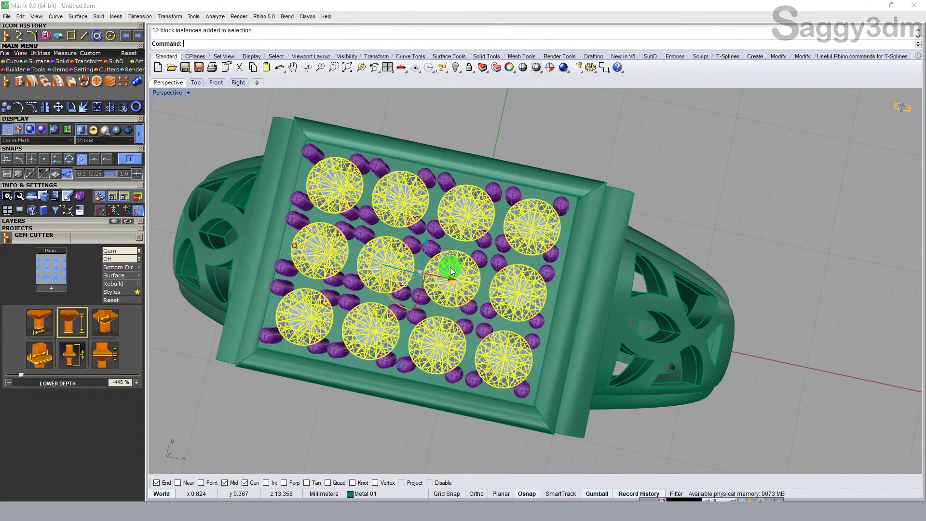
- Select the prongs, head frame and both shank halves together
left_click(485, 255, "shift")
left_click(580, 248, "shift")
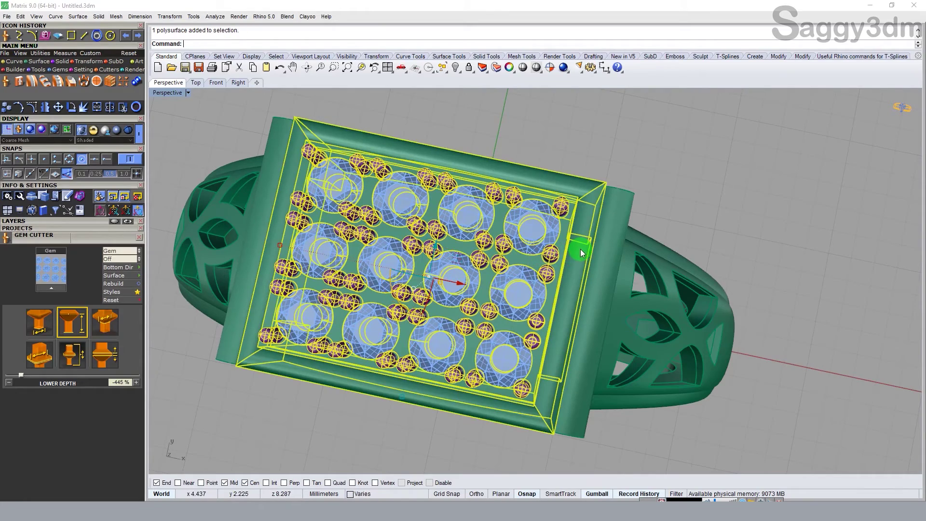
right_click_drag(606, 253, 630, 237)
left_click(630, 238, "shift")
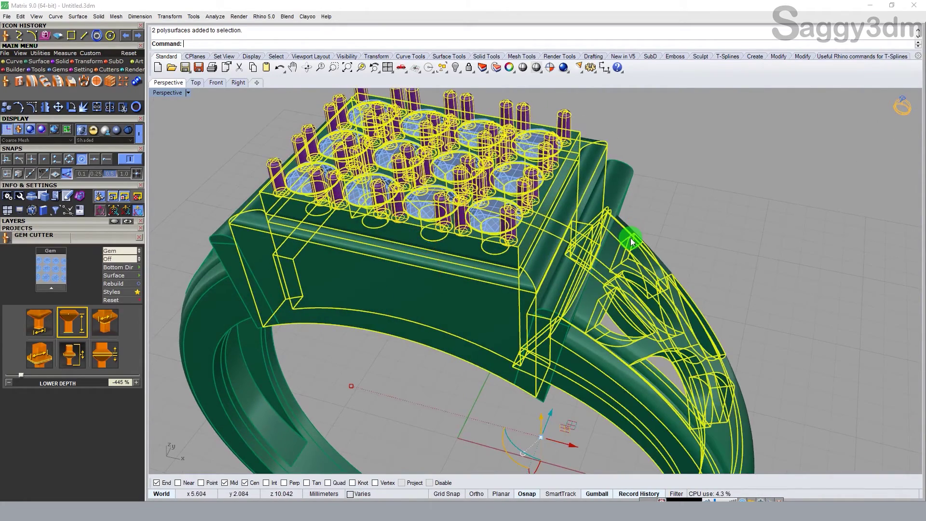
right_click_drag(588, 274, 218, 344)
left_click(221, 340, "shift")
- Group the selected ring parts, restore the deleted pieces and clear the selection
key("ctrl+g")
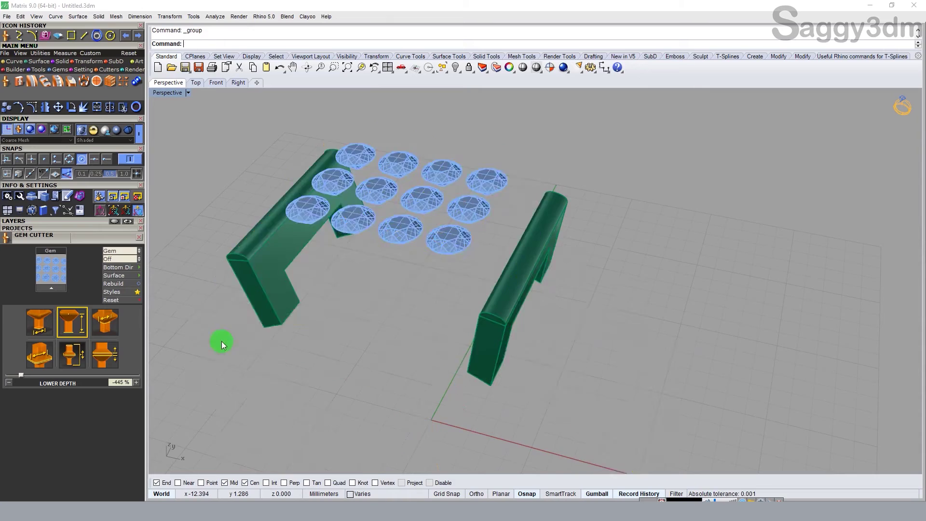
key("Escape")
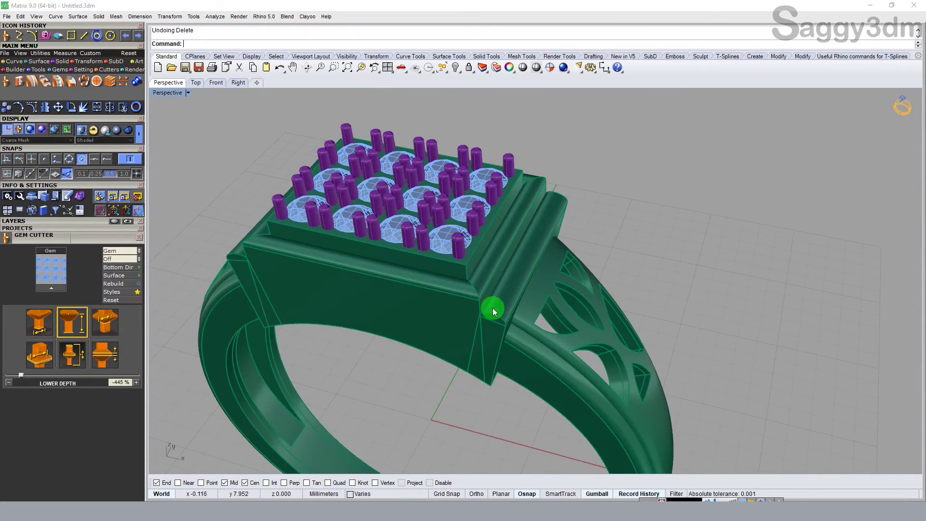
left_click(503, 309)
left_click(655, 219)
- Orbit the Perspective view to inspect the 12 prong-set stones and pierced shanks
right_click_drag(498, 215, 500, 227)
mouse_move(520, 262)
right_mouse_down()
mouse_move(418, 230)
mouse_move(396, 207)
mouse_move(430, 234)
mouse_move(500, 186)
mouse_move(507, 165)
mouse_move(508, 280)
mouse_move(540, 260)
right_mouse_up()
mouse_move(507, 233)
right_mouse_down()
mouse_move(521, 252)
mouse_move(585, 262)
mouse_move(457, 252)
mouse_move(537, 233)
right_mouse_up()
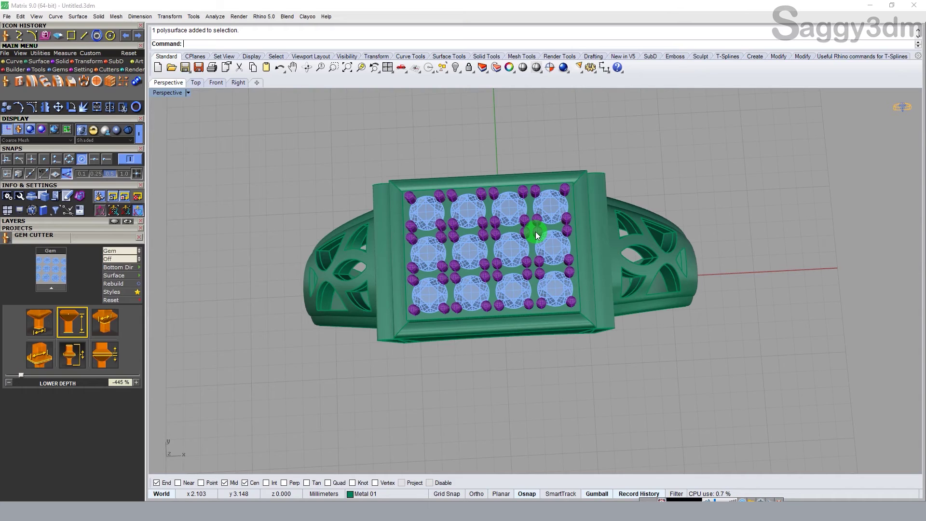
mouse_move(535, 232)
right_mouse_down()
mouse_move(456, 249)
mouse_move(513, 232)
right_mouse_up()
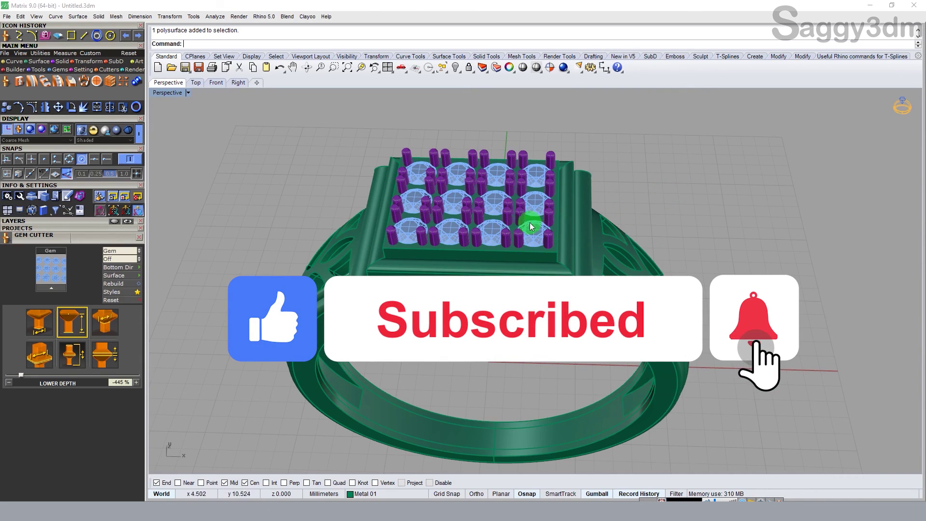
right_click_drag(534, 228, 525, 262)
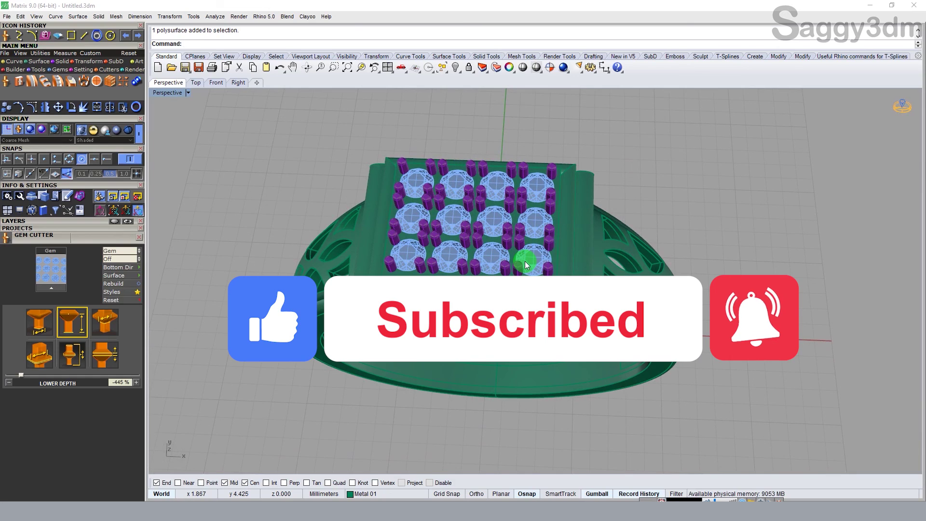